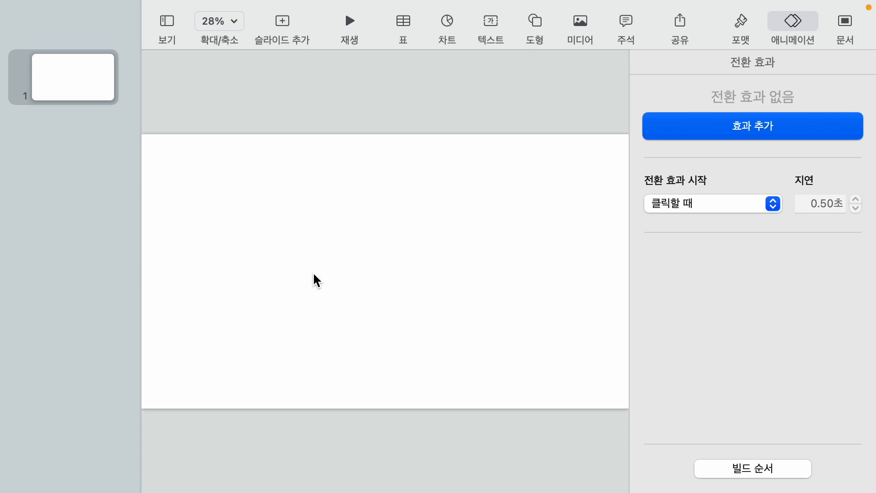
Insert a rounded rectangle and shape it into a tall card with slightly rounded corners in the slide's lower-left area
left_click(536, 24)
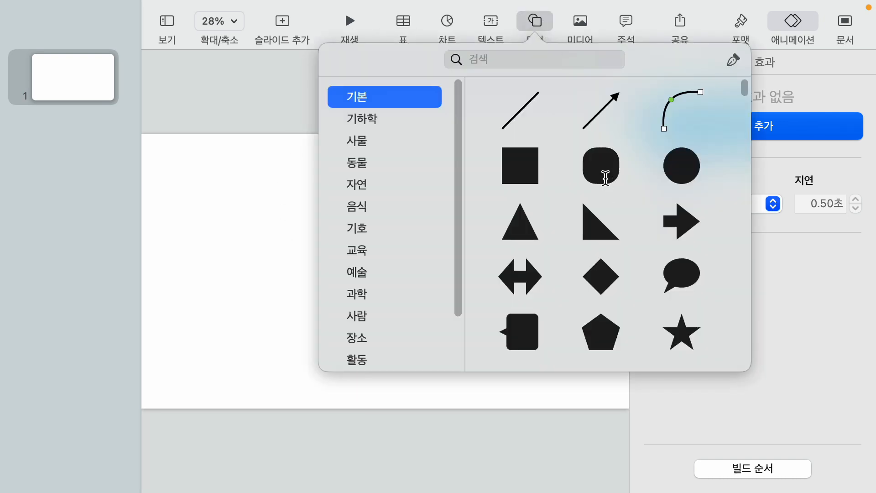
left_click(606, 166)
left_click_drag(388, 275, 327, 390)
left_click_drag(287, 338, 286, 320)
left_click_drag(327, 215, 315, 213)
left_click_drag(290, 266, 282, 274)
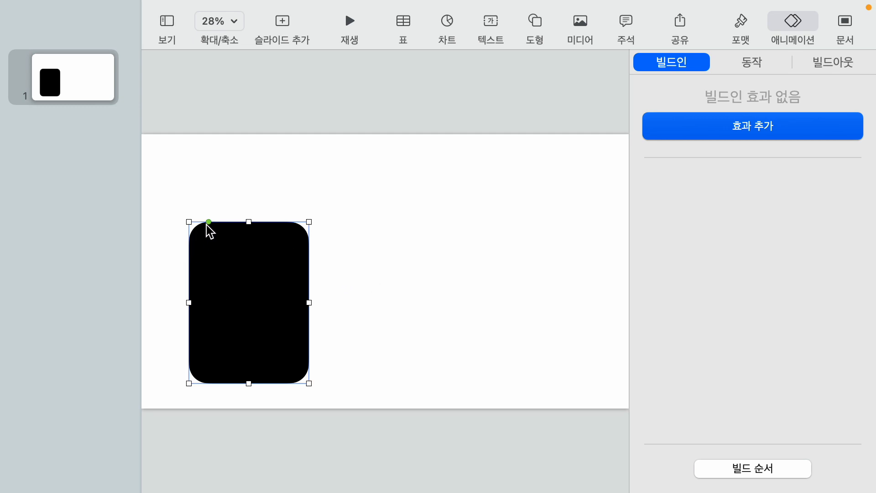
left_click_drag(209, 222, 198, 224)
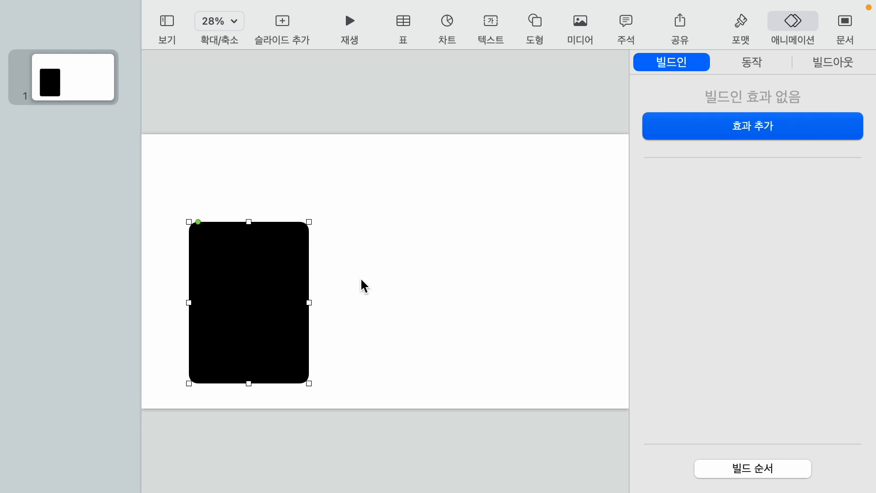
Change the card's fill color from the preset swatches to bright pink
left_click(742, 33)
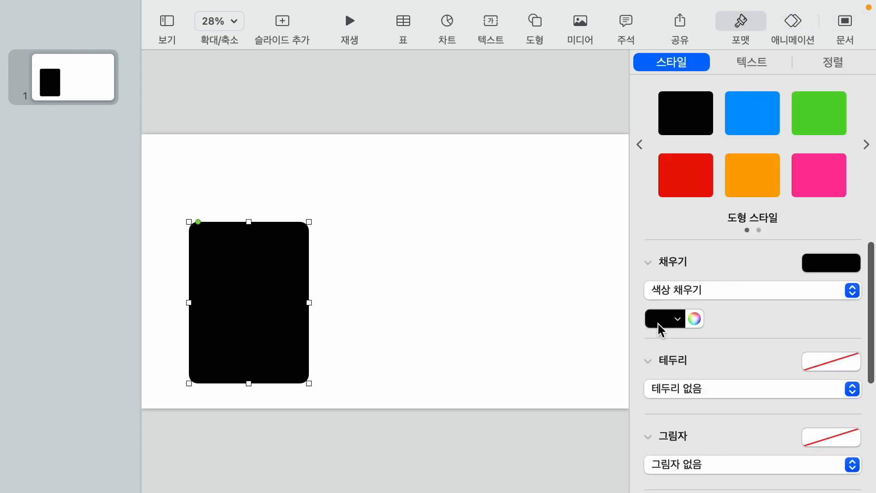
left_click(676, 320)
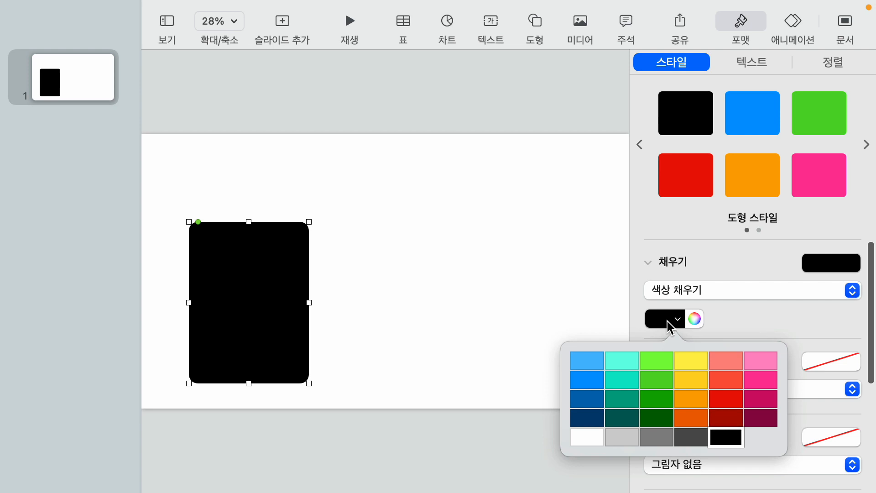
left_click(760, 385)
left_click(365, 282)
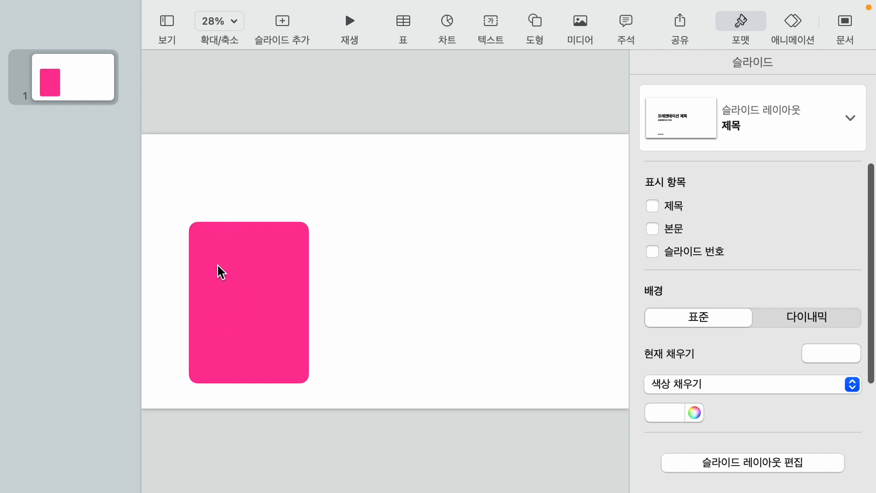
Duplicate the pink card beside the original at the same height and fill the copy with orange
left_click(249, 288)
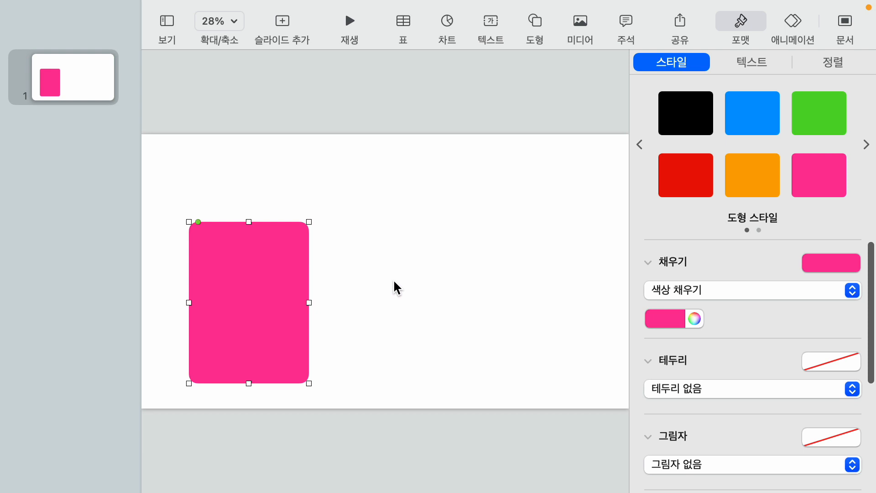
left_click_drag(255, 313, 403, 312, "alt")
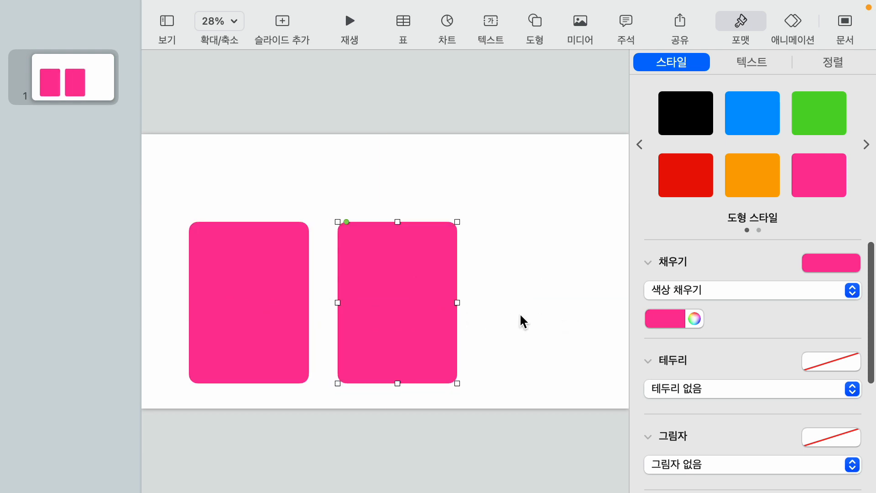
left_click(651, 318)
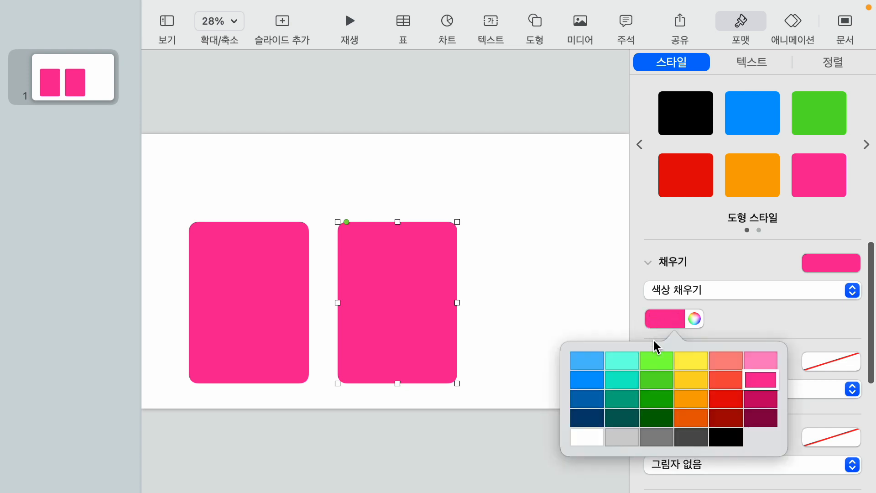
left_click(691, 399)
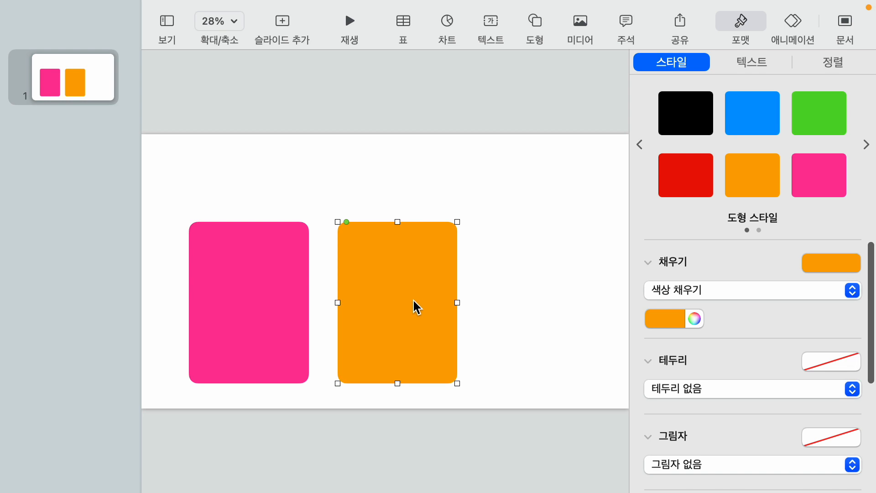
Shrink the orange card to about 426 × 616 pt and center it over the pink card with their upper edges aligned
left_click_drag(404, 296, 257, 278)
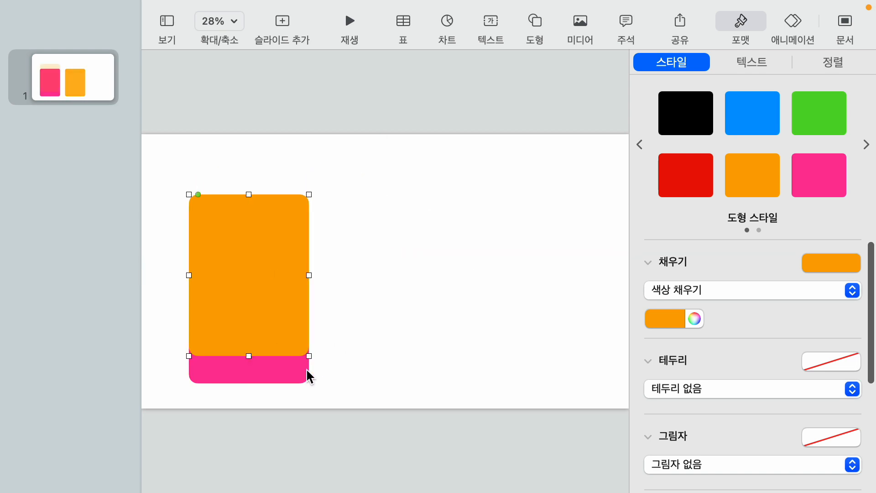
left_click_drag(308, 355, 299, 348)
mouse_move(276, 307)
left_mouse_down()
mouse_move(288, 316)
mouse_move(279, 313)
mouse_move(282, 303)
mouse_move(284, 316)
left_mouse_up()
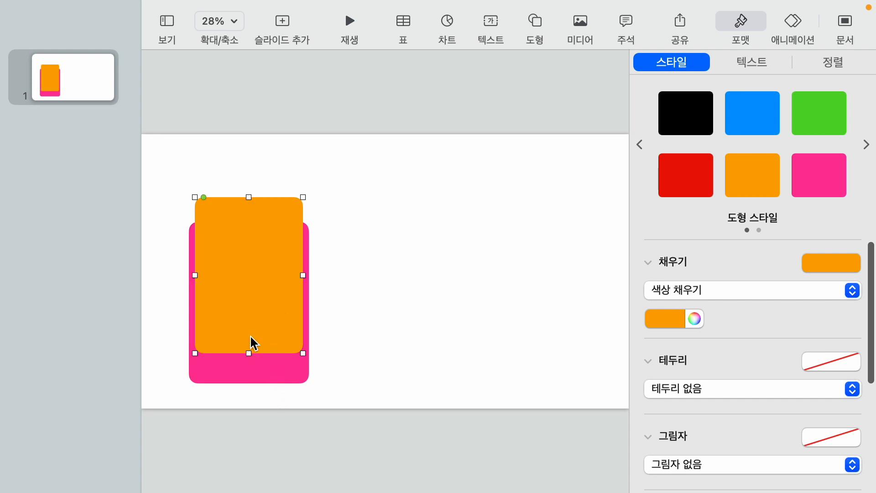
left_click_drag(242, 250, 247, 274)
left_click(495, 266)
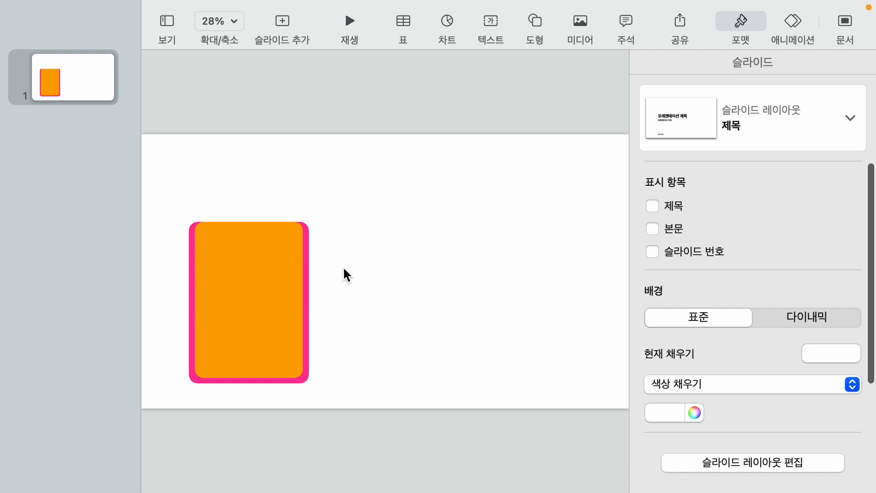
Send the orange card to the back, behind the pink card
left_click(269, 256)
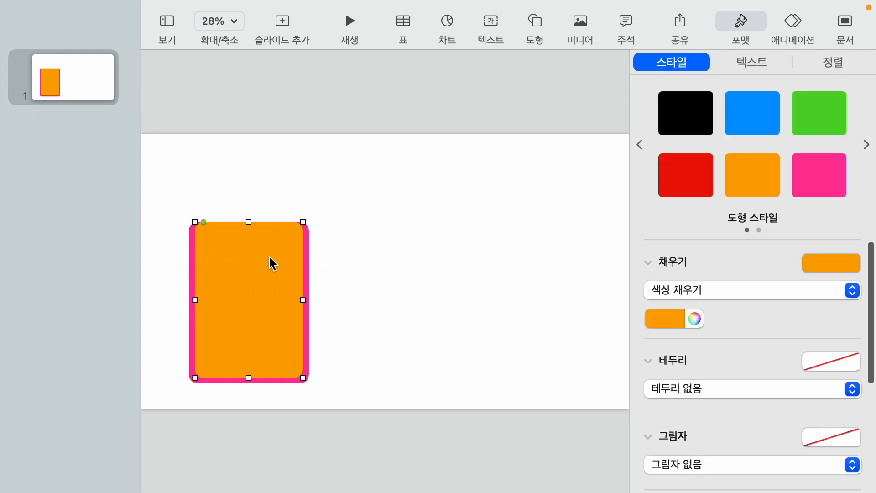
right_click(203, 228)
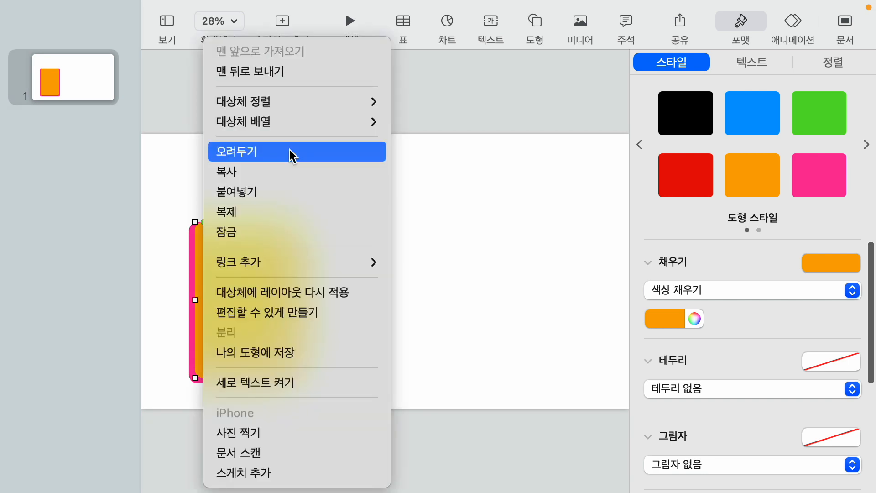
left_click(261, 75)
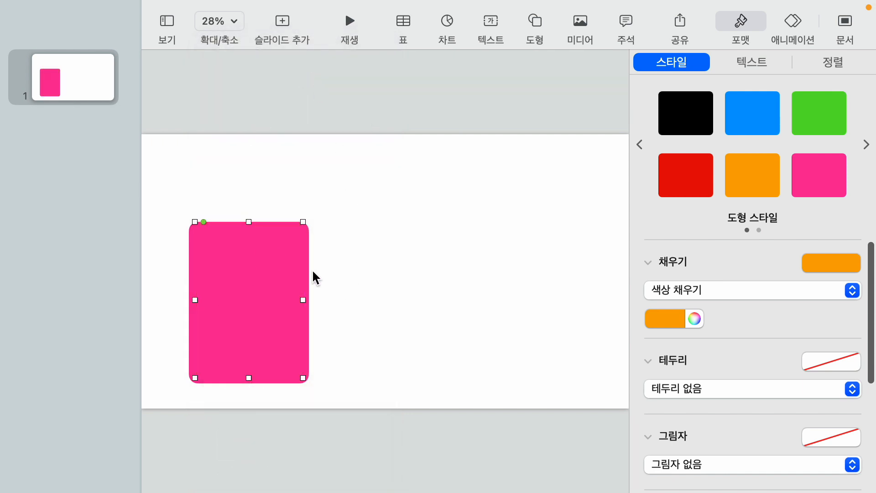
left_click(395, 297)
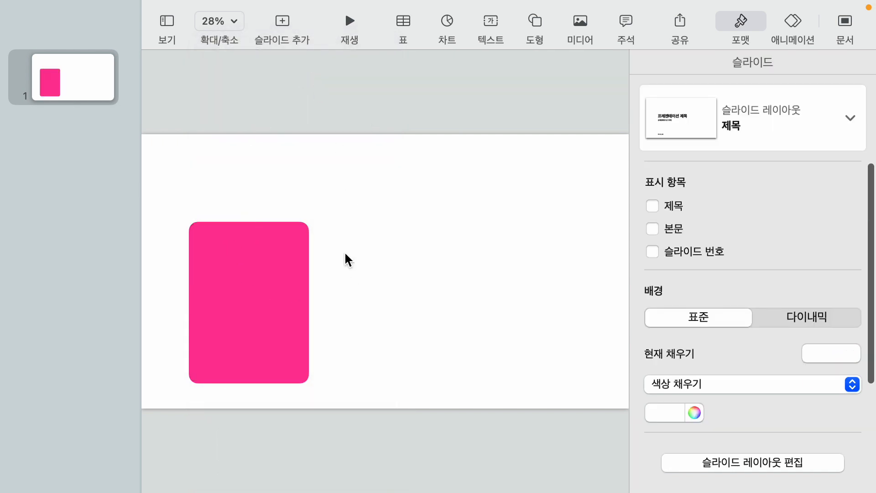
Insert a square and stretch it into a rectangle of about 820 × 295 pt covering the upper part of the pink card
left_click(536, 24)
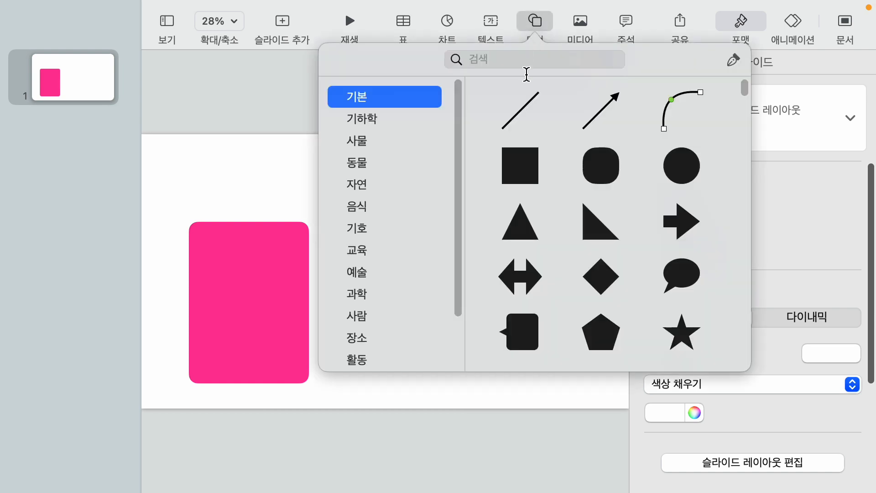
left_click(512, 164)
left_click_drag(386, 271, 365, 270)
left_click(380, 334)
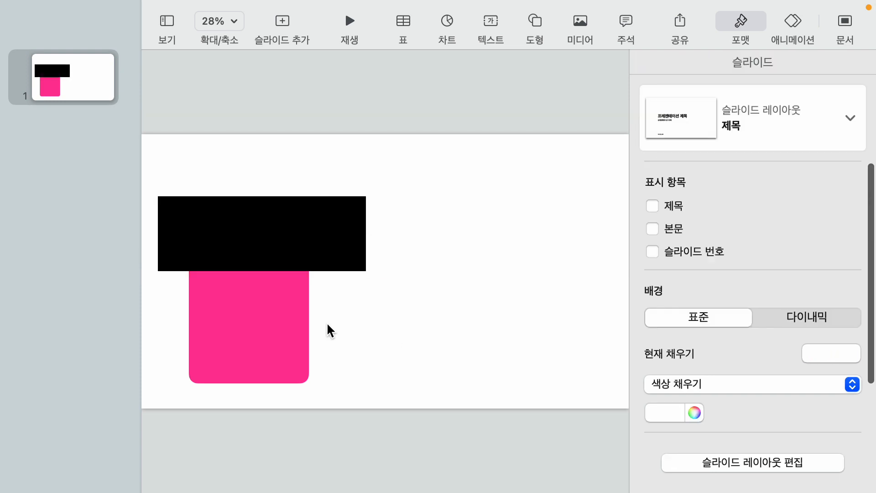
Subtract the black rectangle from the pink card to cut off its upper part
left_click(262, 354)
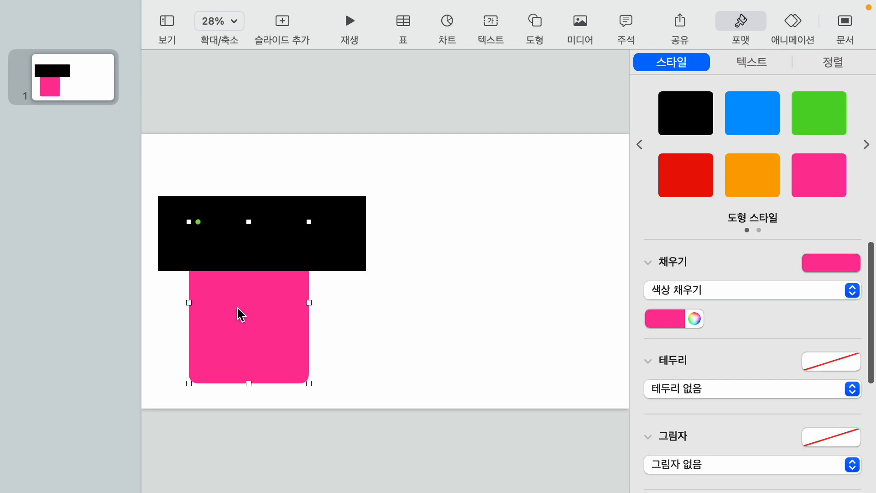
left_click(358, 250, "shift")
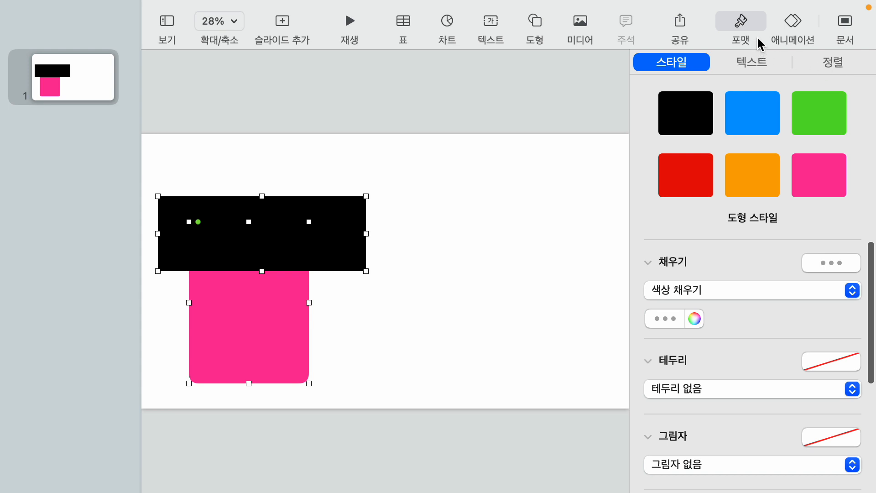
left_click(828, 63)
scroll(733, 305, "down", 3)
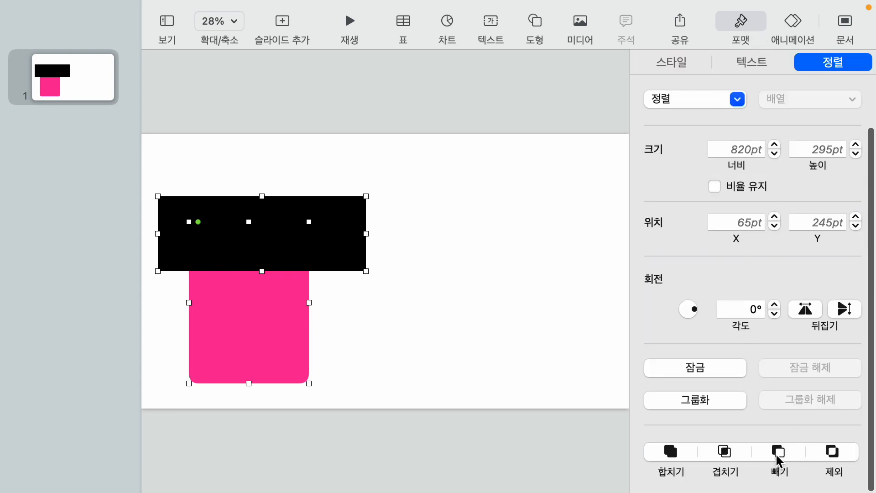
left_click(778, 454)
left_click(366, 315)
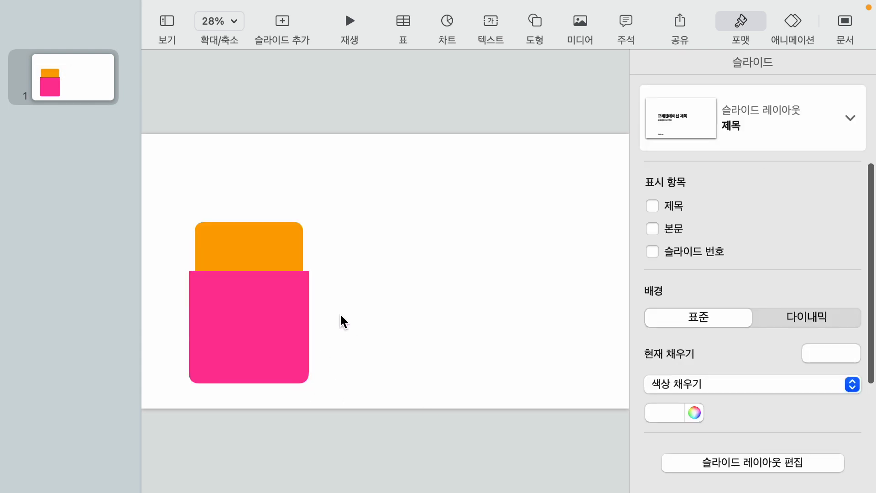
left_click(253, 251)
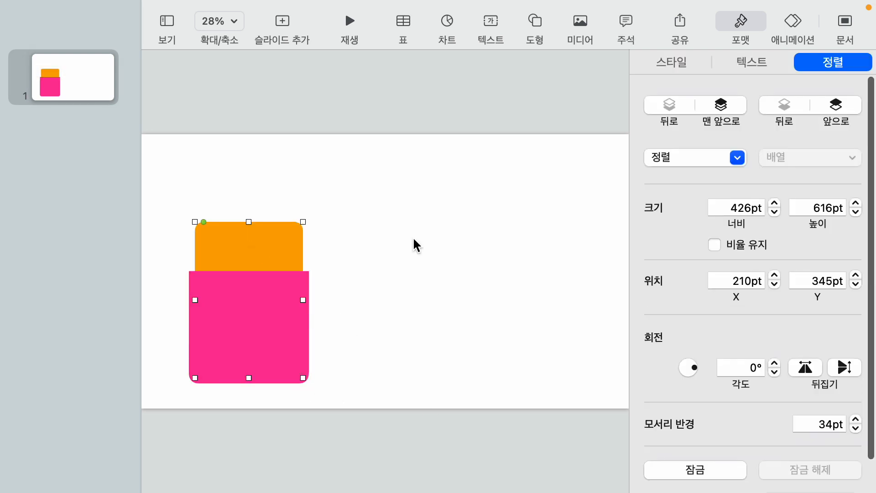
left_click(431, 268)
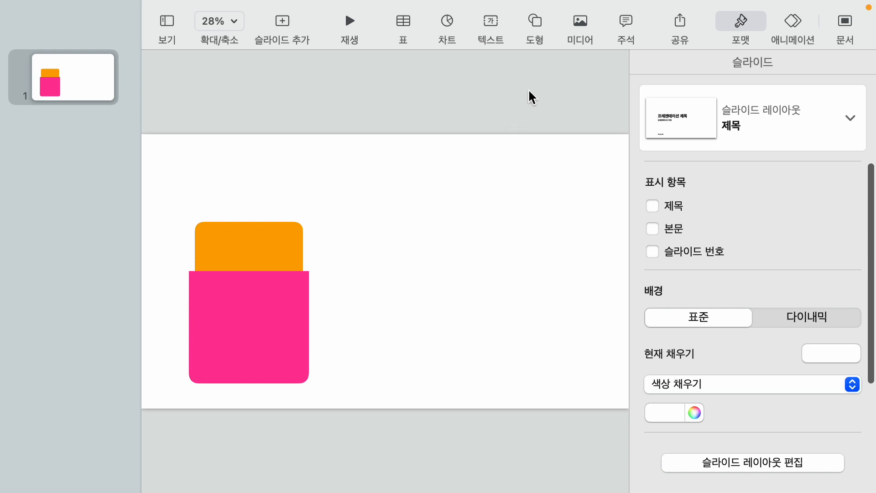
Insert a circle, enlarge it slightly and center it on the upper edge of the pink shape
left_click(534, 27)
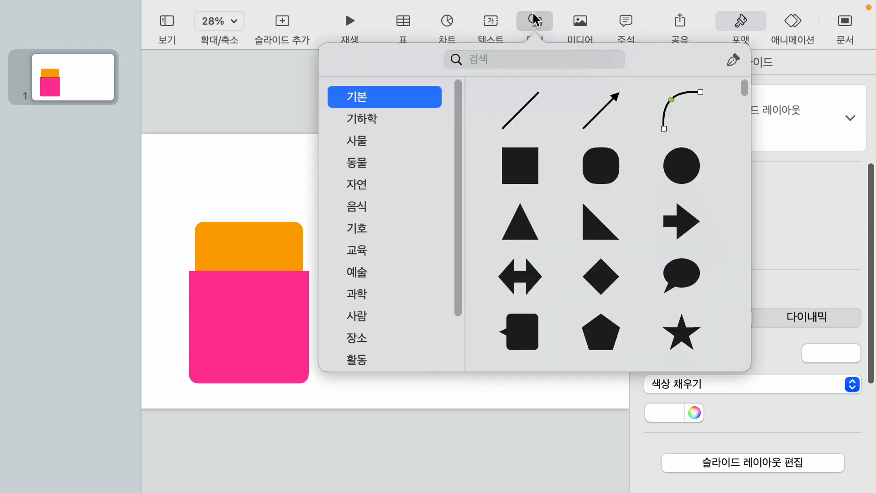
left_click(681, 165)
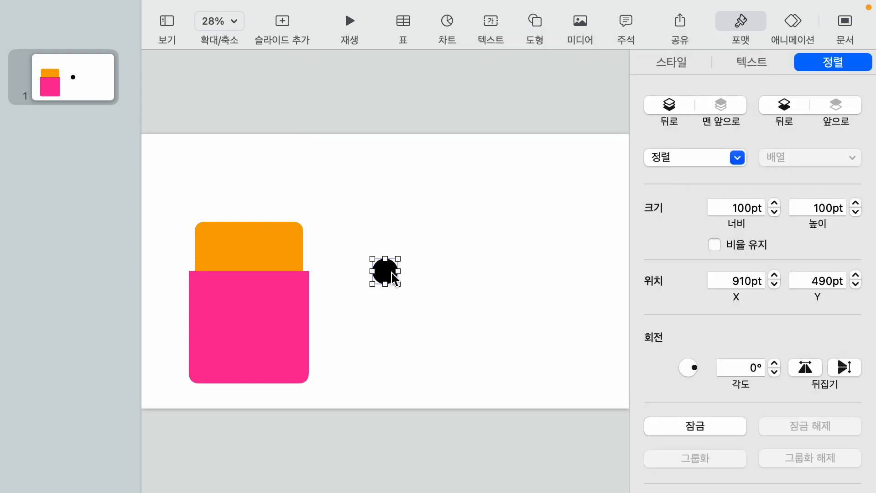
left_click_drag(397, 285, 253, 275)
left_click(405, 293)
left_click(463, 305)
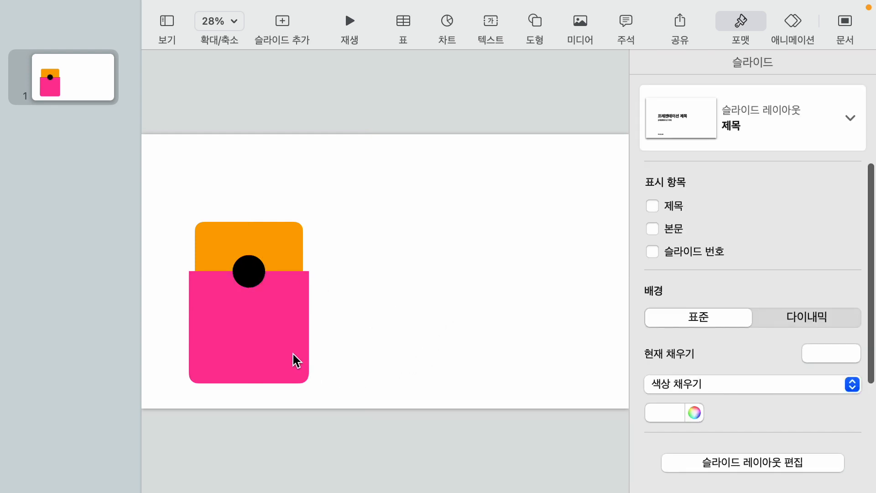
Subtract the black circle from the pink shape to cut a semicircular notch in its upper edge
left_click(277, 335)
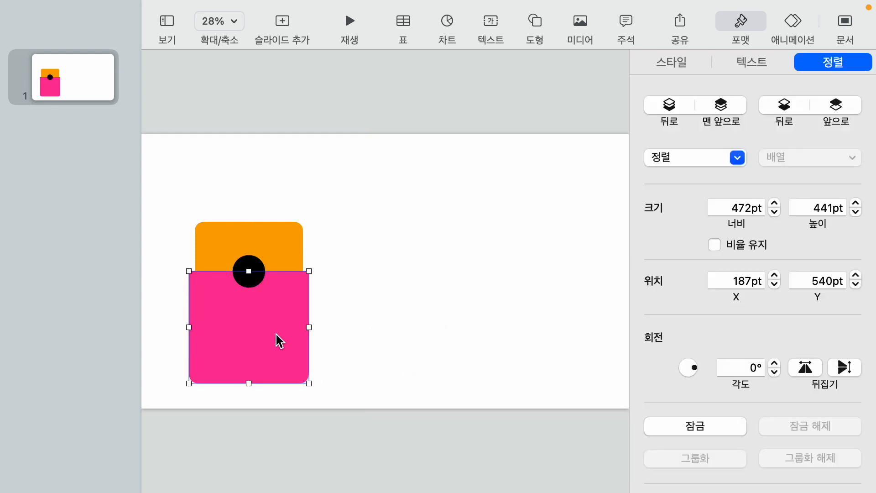
left_click(254, 265, "shift")
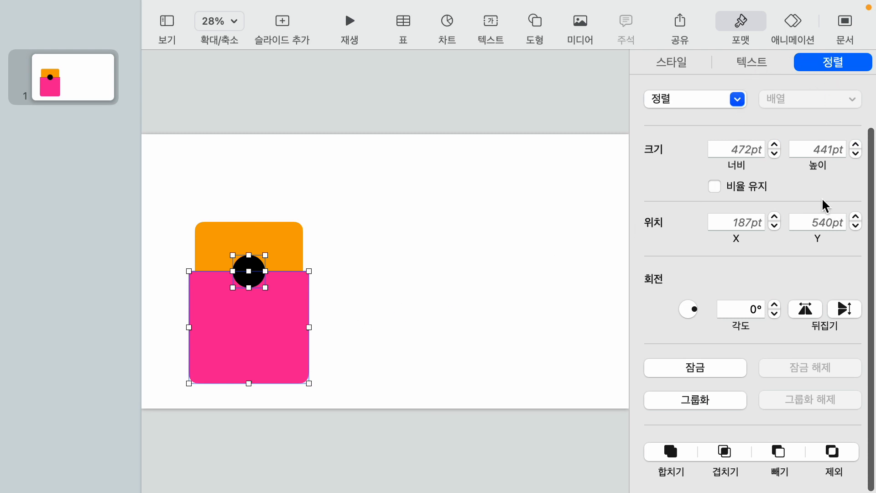
left_click(779, 451)
left_click(409, 302)
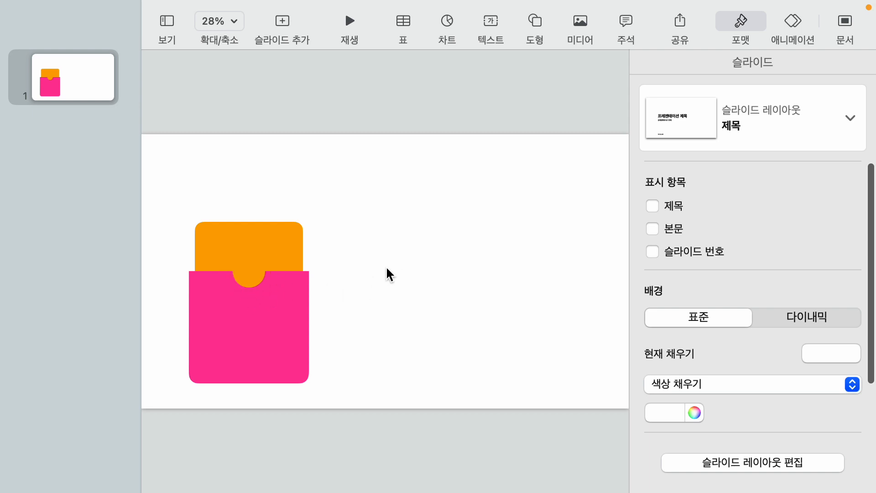
left_click(256, 245)
left_click(254, 323)
left_click(395, 300)
left_click(240, 316)
left_click(372, 305)
Add a drop shadow (그림자 만들기) to the pink pocket shape
left_click(241, 317)
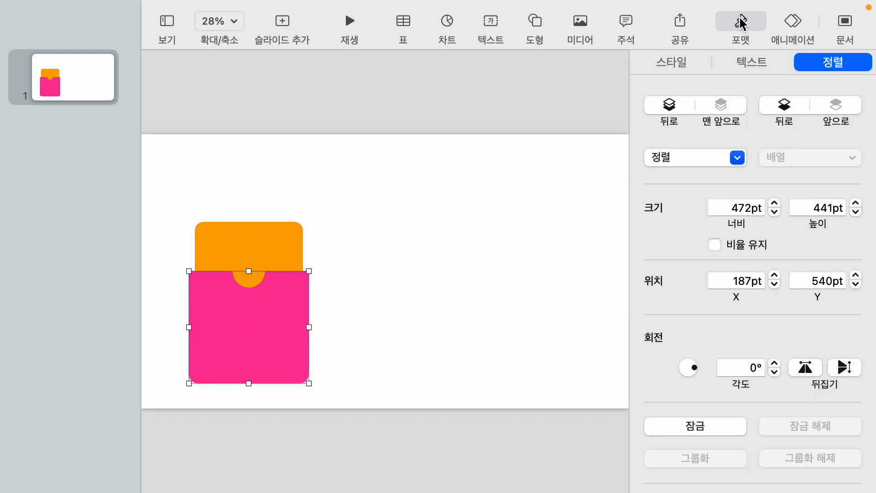
left_click(675, 62)
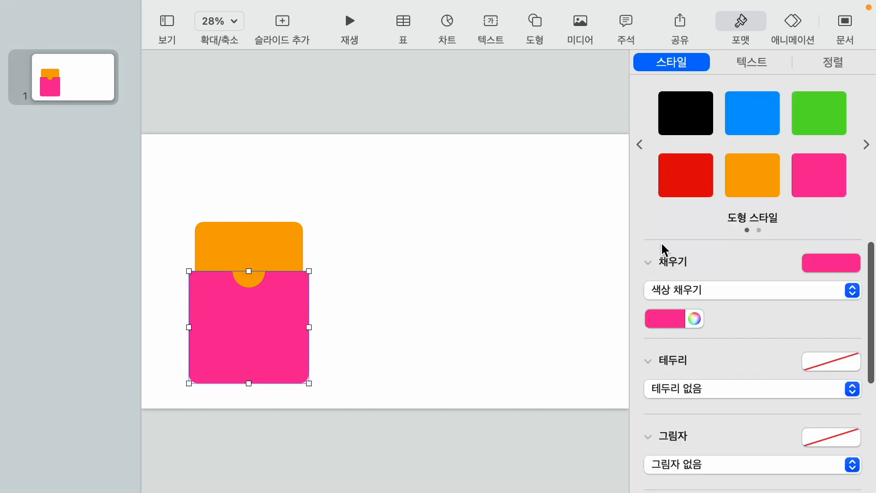
scroll(691, 319, "down", 3)
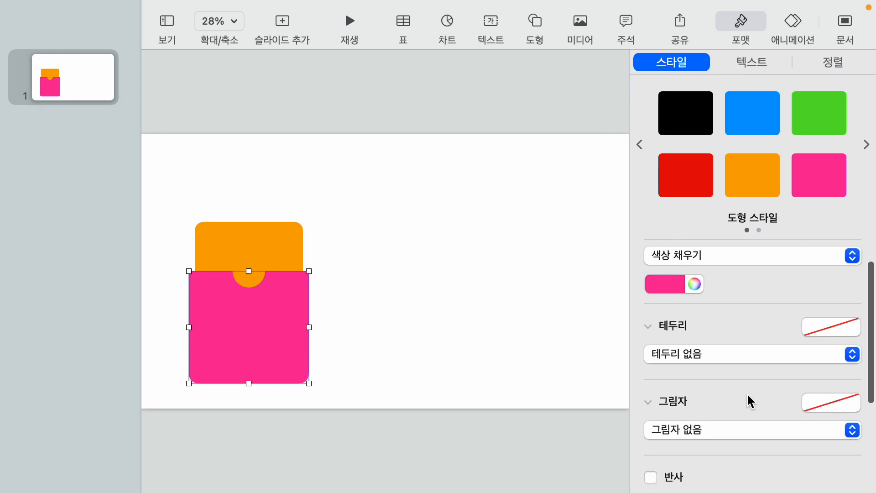
scroll(757, 398, "down", 5)
left_click(698, 355)
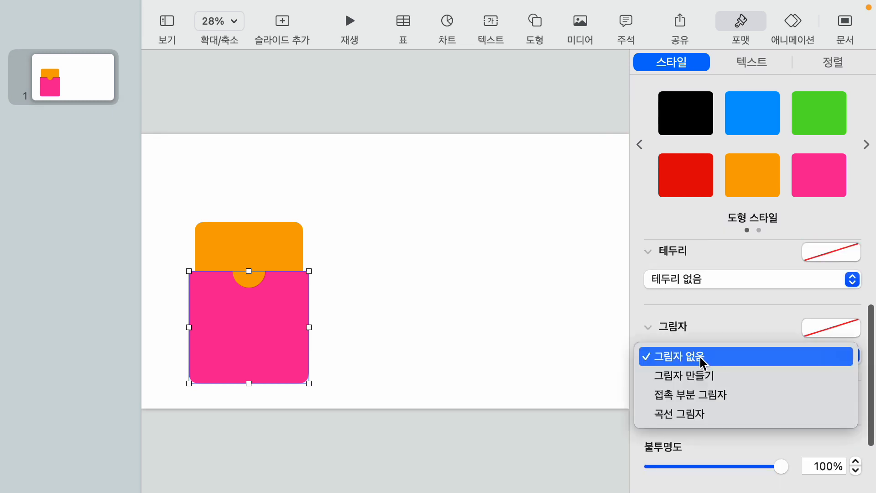
left_click(694, 378)
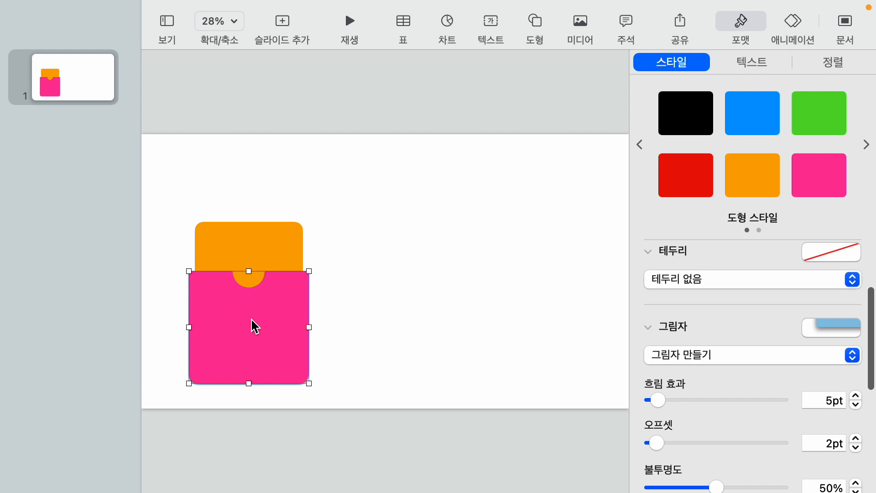
Set the pink pocket's shadow angle to 90° so the shadow falls upward onto the orange card
scroll(731, 392, "down", 5)
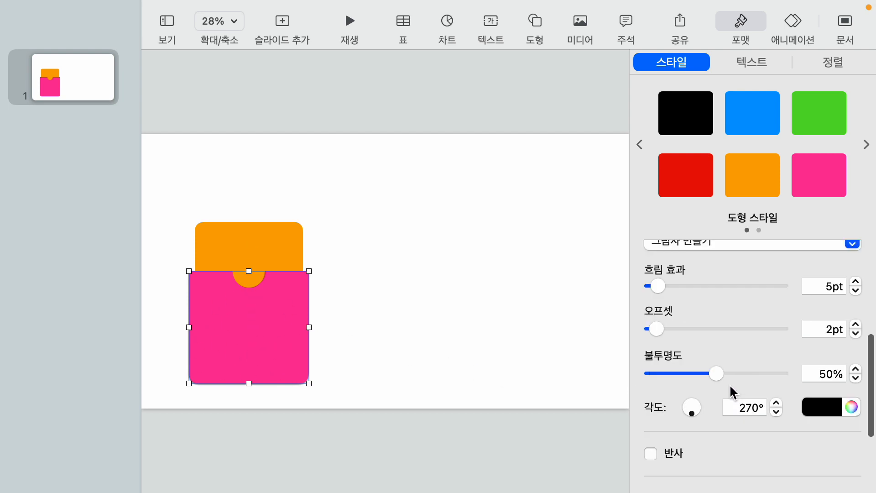
left_click_drag(690, 412, 689, 387)
left_click_drag(733, 407, 748, 407)
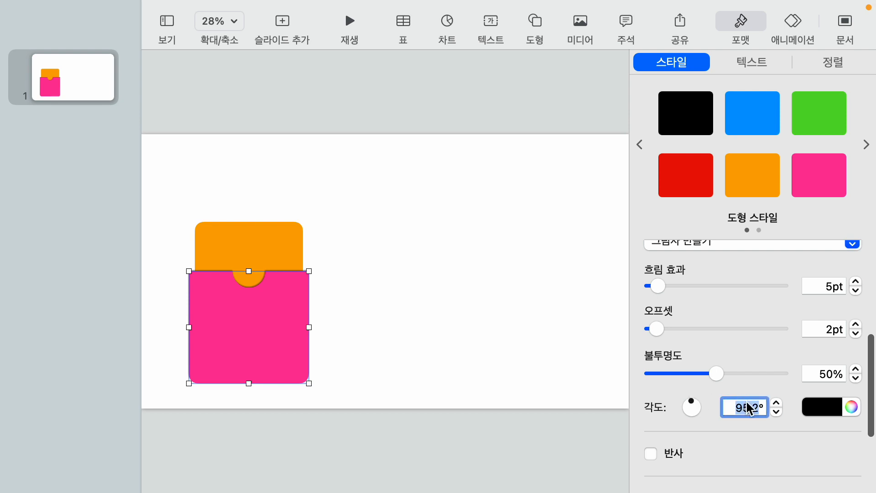
type("90")
key("Return")
left_click(525, 347)
left_click(242, 313)
left_click(379, 281)
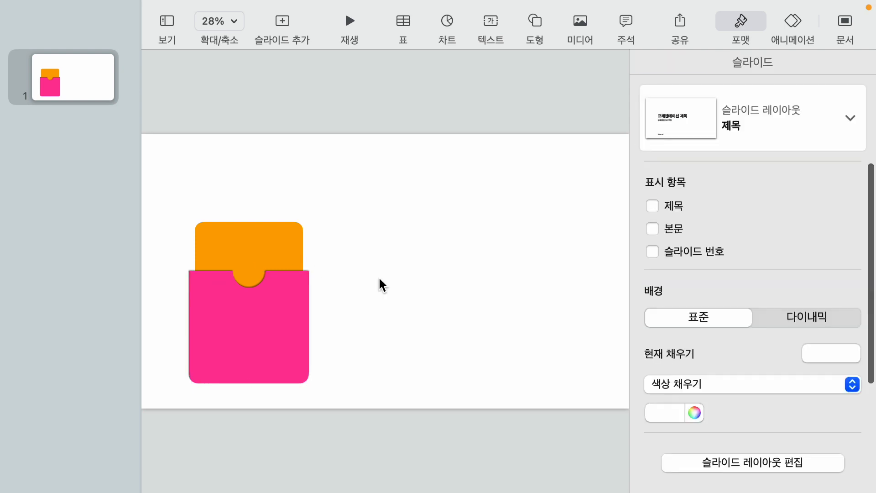
Soften the pink pocket's shadow to a blur of 2 pt, an offset of 2 pt and an opacity of 24%
left_click(293, 298)
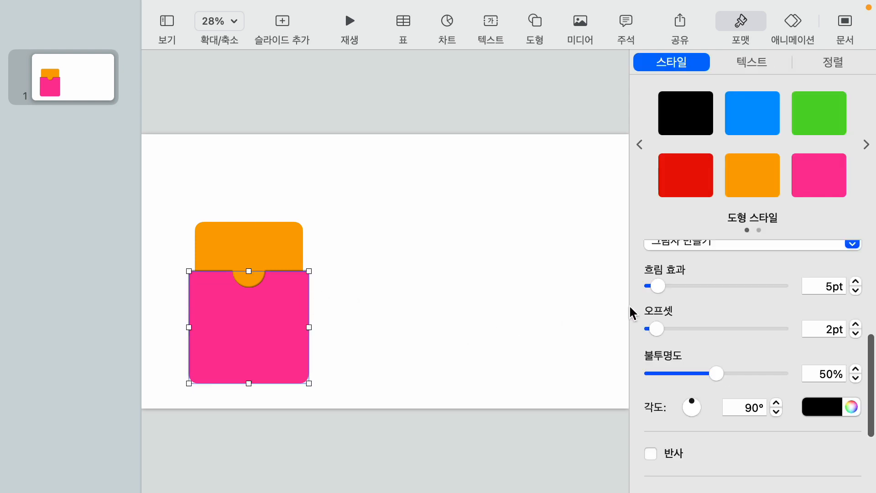
left_click_drag(658, 286, 654, 289)
left_click_drag(656, 328, 655, 331)
left_click_drag(706, 374, 679, 376)
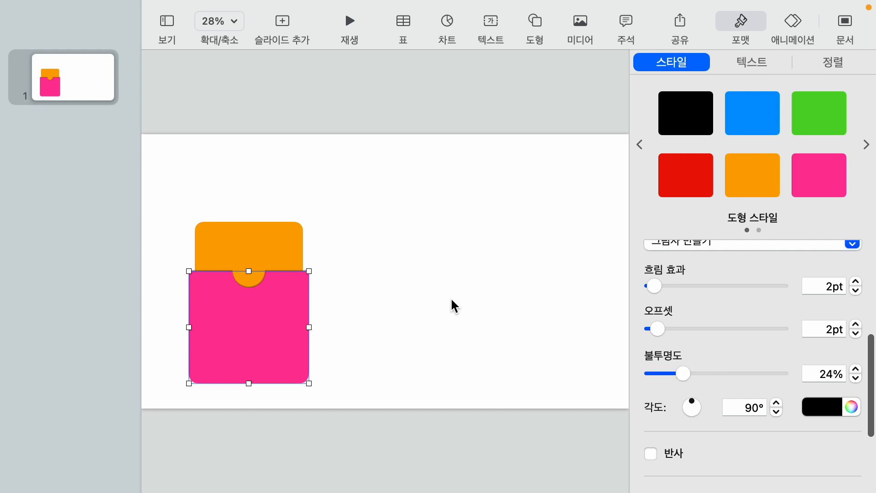
left_click(456, 302)
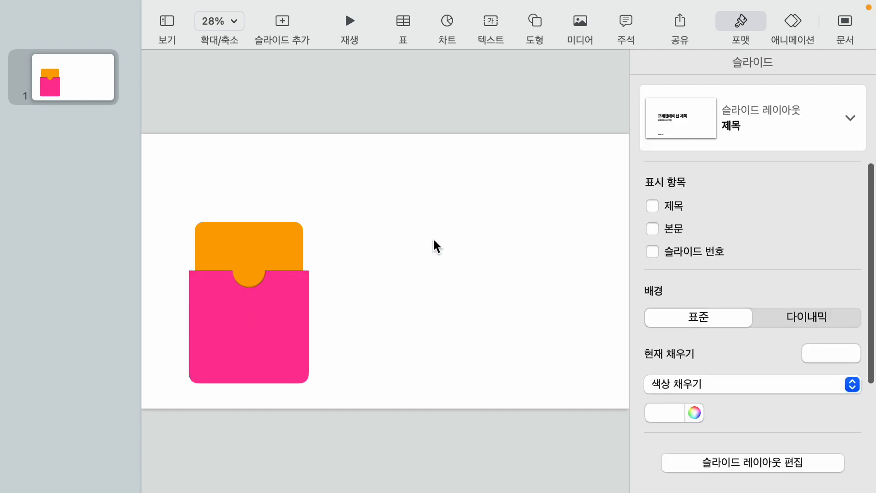
Shorten the orange card by lowering its upper edge so less of it sticks out of the pink pocket
left_click(244, 257)
left_click_drag(175, 185, 371, 395)
left_click(412, 312)
left_click(222, 247)
left_click_drag(245, 253, 246, 249)
left_click(392, 270)
left_click(264, 245)
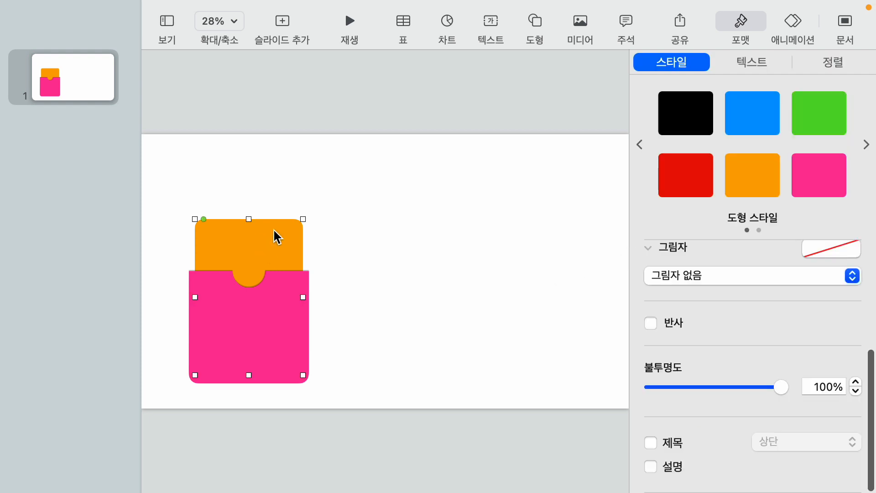
left_click_drag(248, 219, 197, 241)
left_click(210, 209)
left_click(234, 257)
left_click(442, 224)
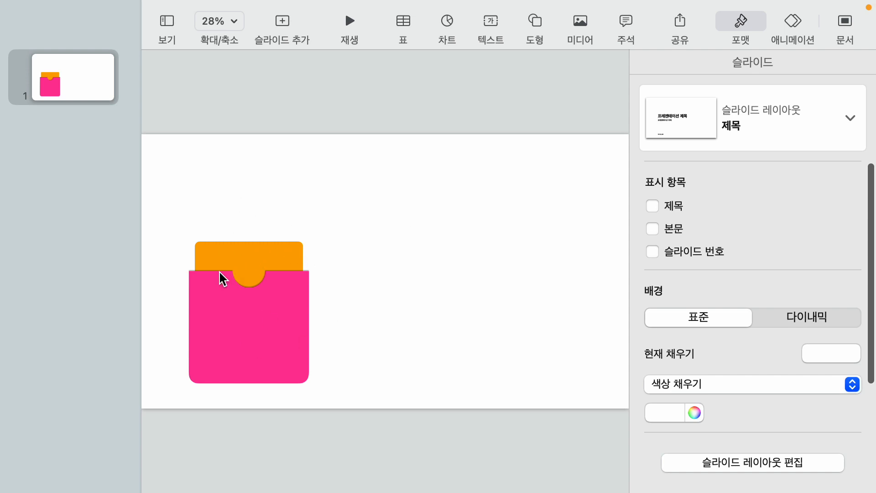
Move the orange card straight up until it is completely out of the pink pocket
left_click(243, 261)
left_click_drag(244, 261, 243, 149)
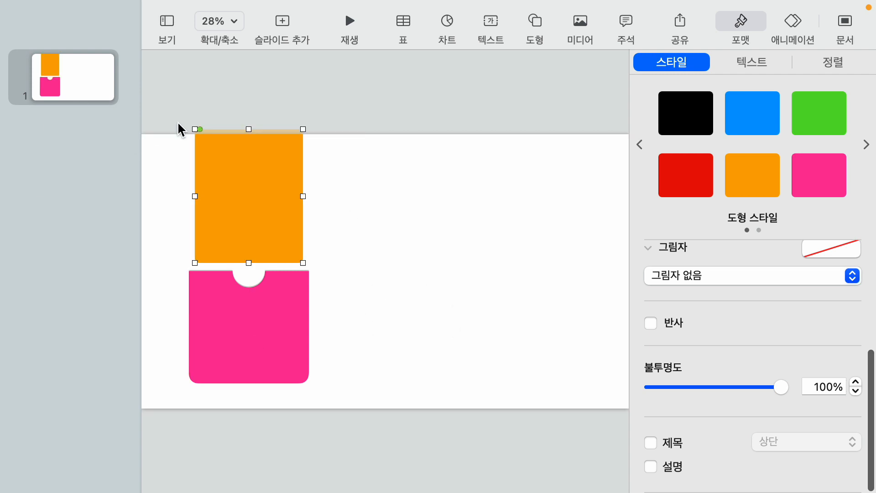
left_click(372, 338)
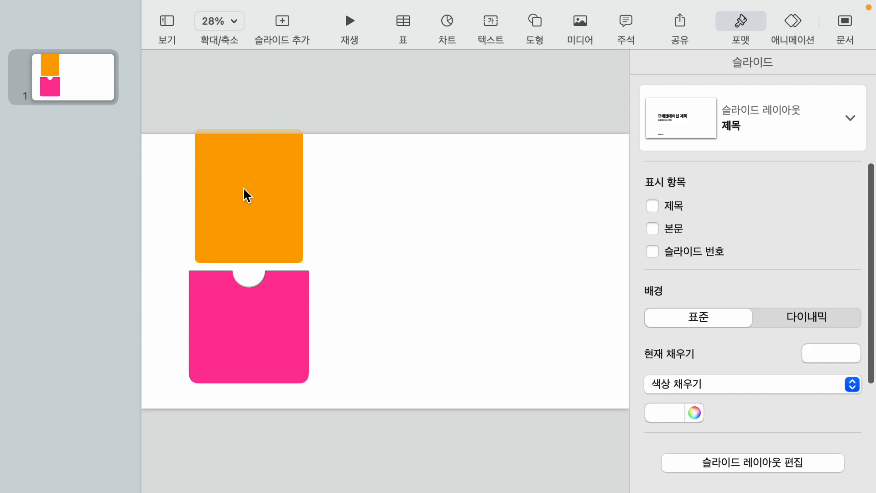
Move the orange card and pink pocket together slightly down so both lie fully on the slide
left_click_drag(166, 98, 371, 422)
mouse_move(252, 332)
left_mouse_down()
mouse_move(255, 347)
mouse_move(247, 340)
left_mouse_up()
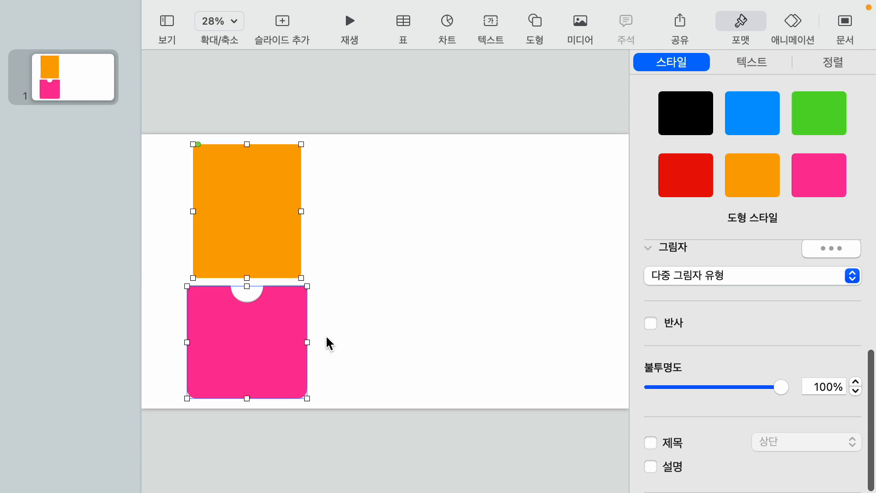
left_click(392, 326)
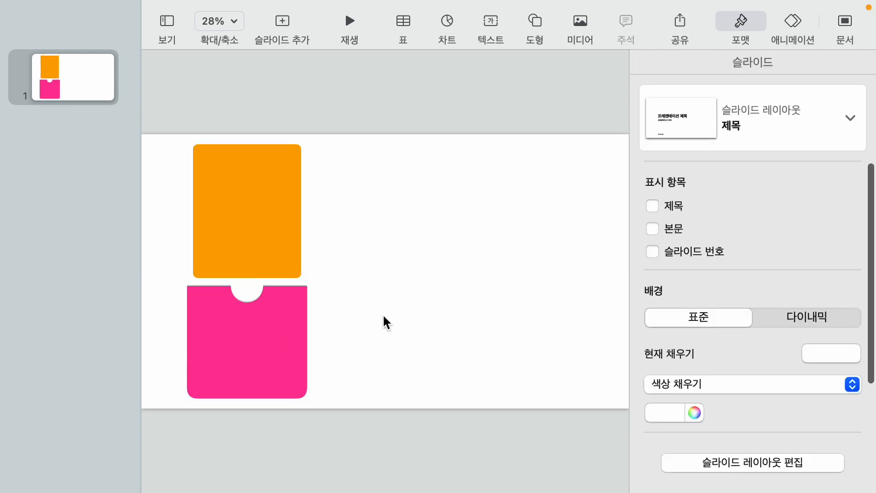
Slide the orange card straight down into the pink pocket, leaving only its upper strip showing
left_click(228, 196)
left_click_drag(233, 192, 227, 306)
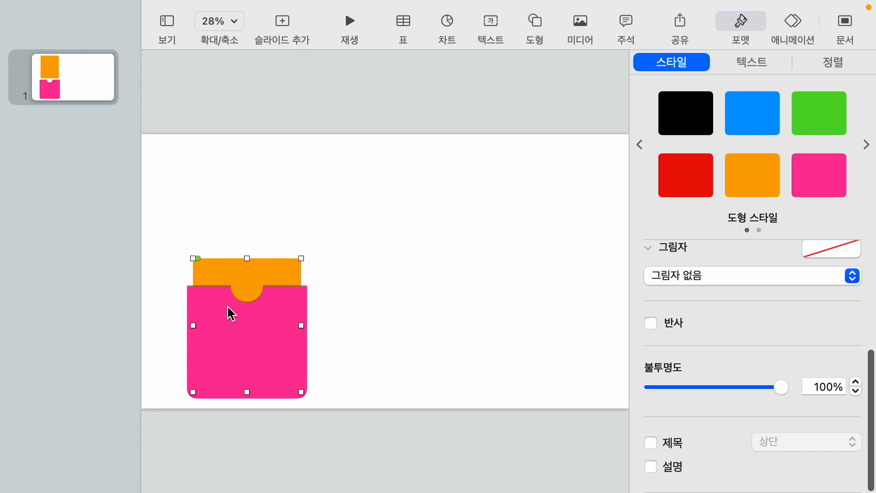
left_click(374, 274)
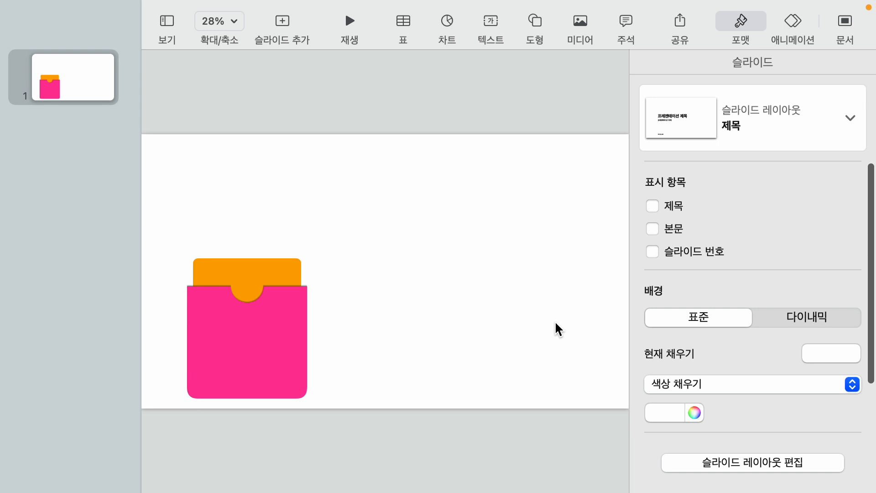
Duplicate the pink pocket together with its orange card and place the copy beside the original on the right
left_click_drag(166, 226, 366, 434)
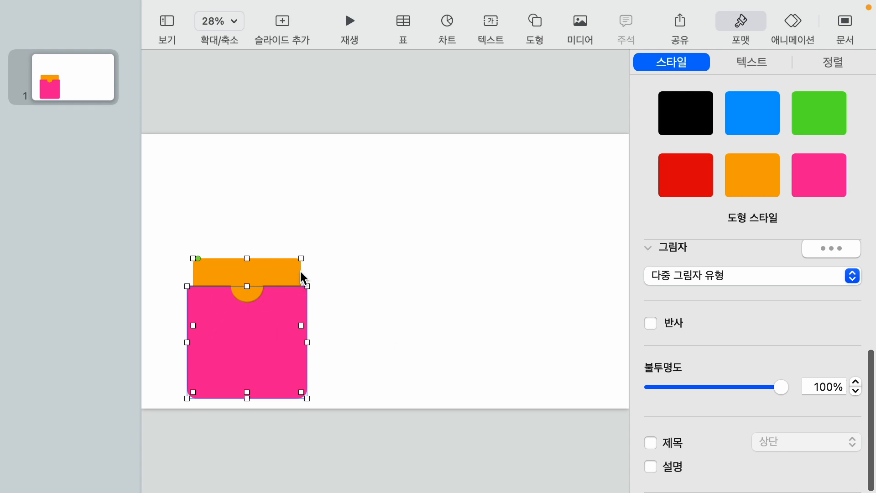
left_click_drag(303, 274, 305, 276)
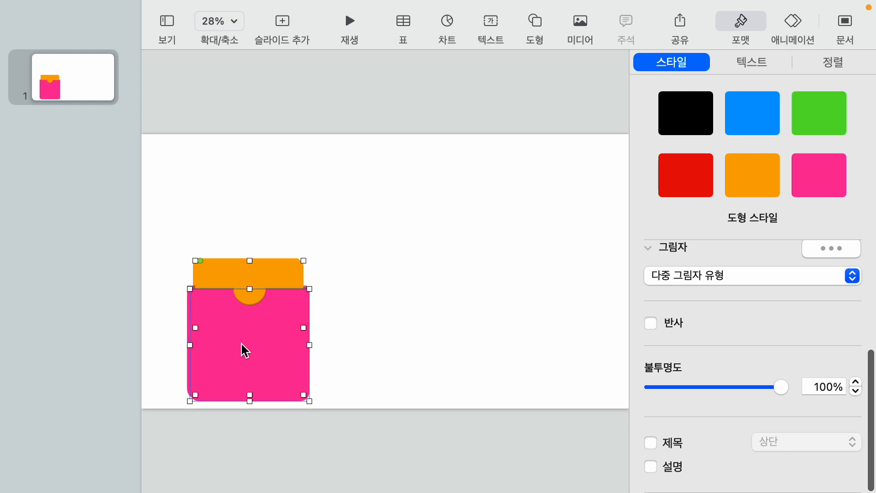
left_click_drag(234, 339, 424, 346)
left_click(309, 162)
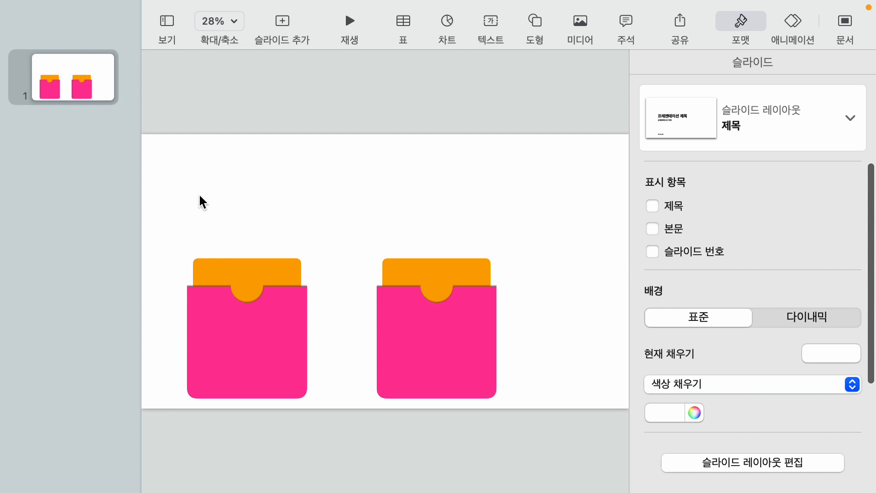
Move both pockets with their cards to the right so the pair is centered horizontally on the slide
left_click_drag(175, 203, 562, 403)
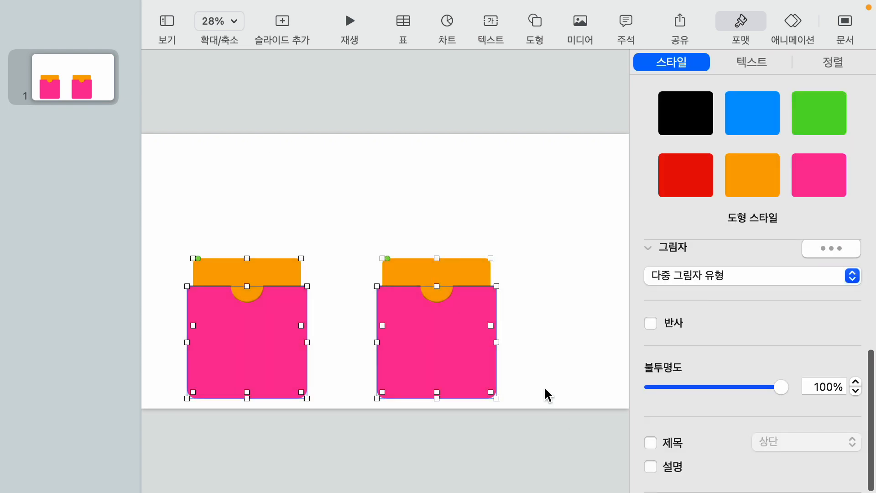
left_click_drag(469, 356, 513, 356)
left_click(336, 150)
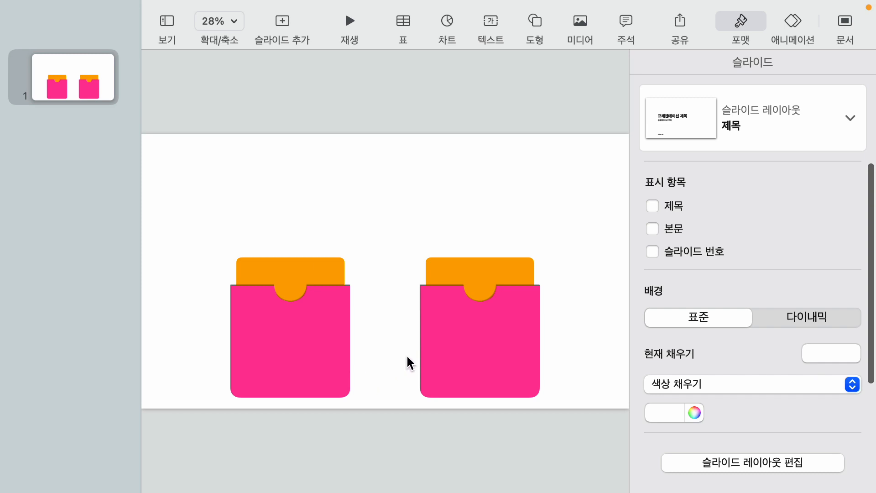
Recolor the right-hand copy, filling its pocket with blue and its card with green
left_click(480, 337)
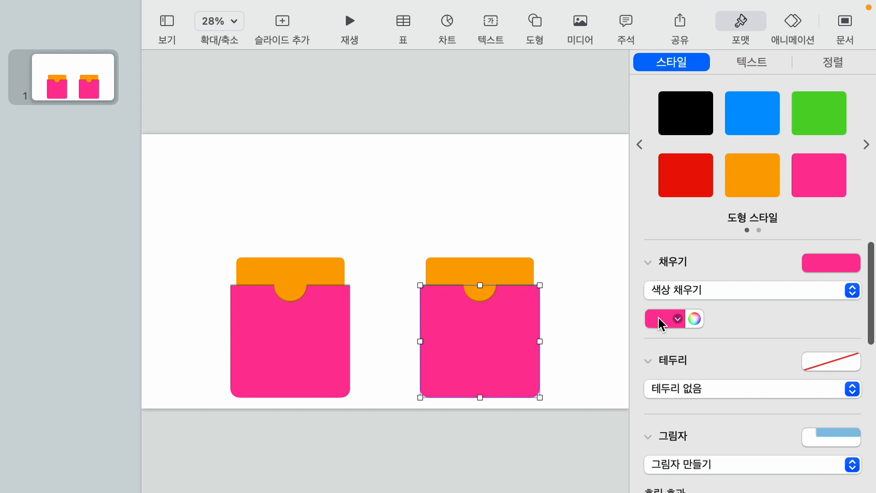
left_click(660, 323)
left_click(589, 385)
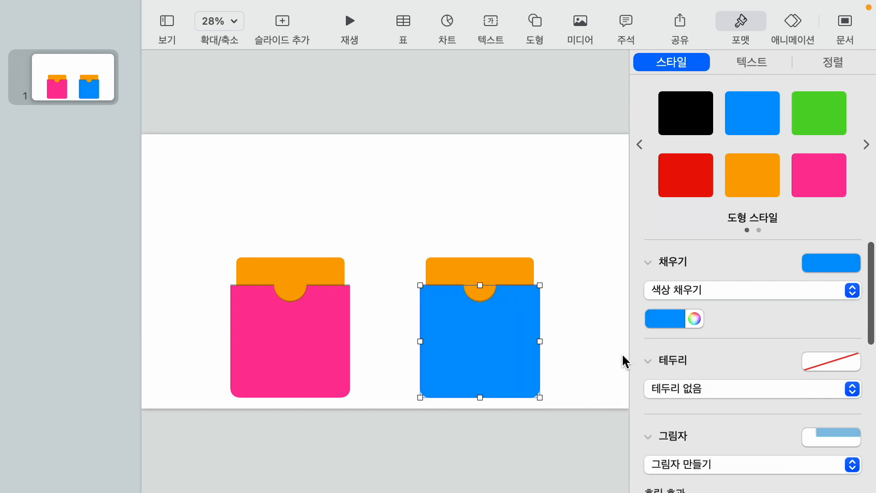
left_click(521, 271)
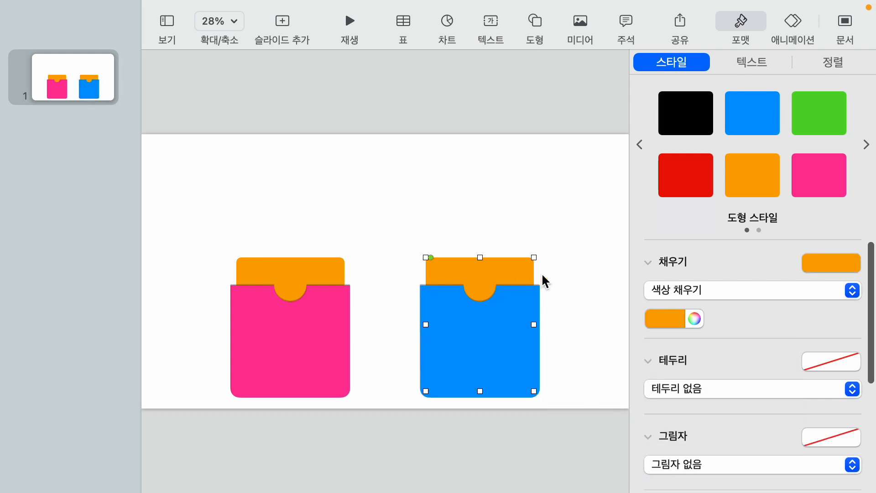
left_click(658, 317)
left_click(657, 382)
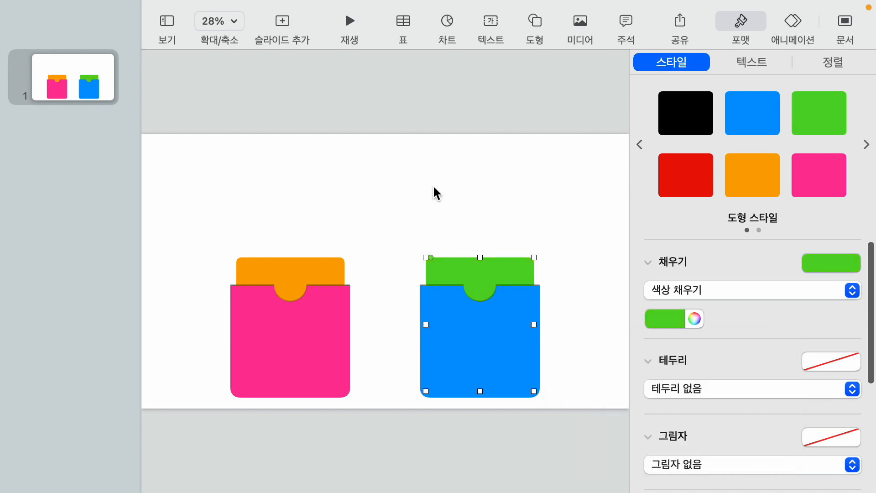
left_click(432, 185)
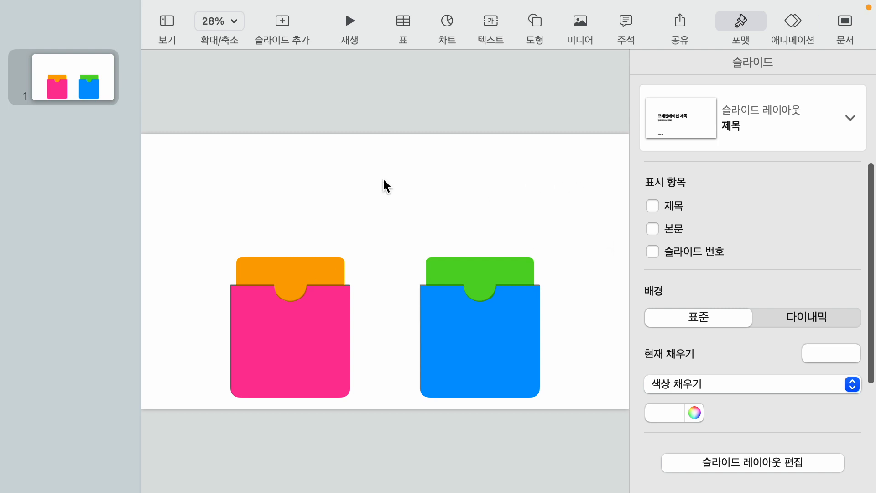
Show the slide's object list and select each of its four shapes in turn to identify them
left_click(168, 23)
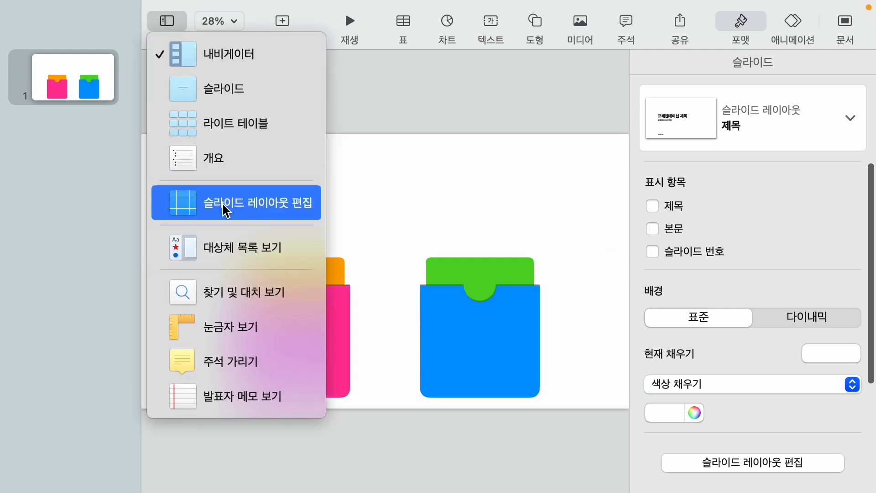
left_click(234, 252)
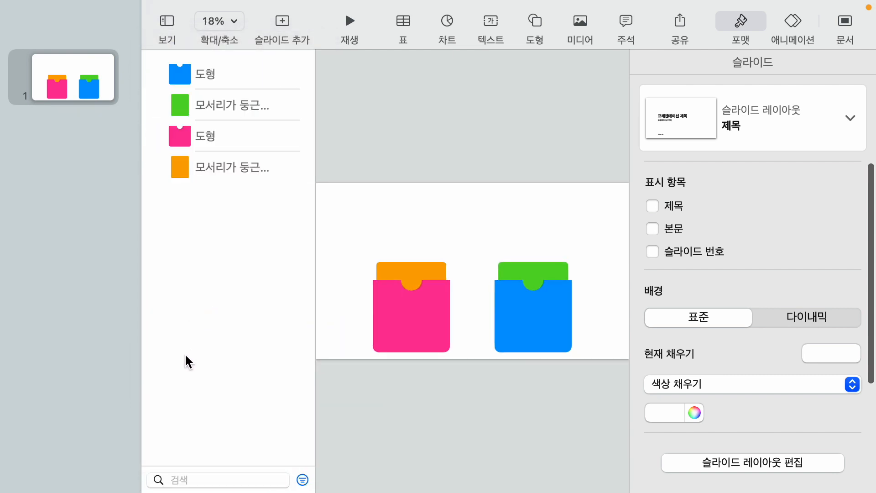
left_click(209, 77)
left_click(219, 113)
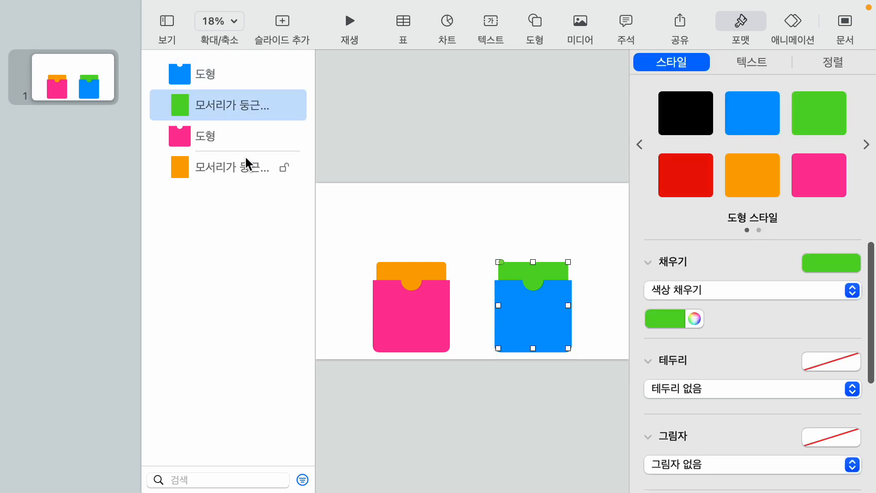
left_click(219, 135)
left_click(224, 168)
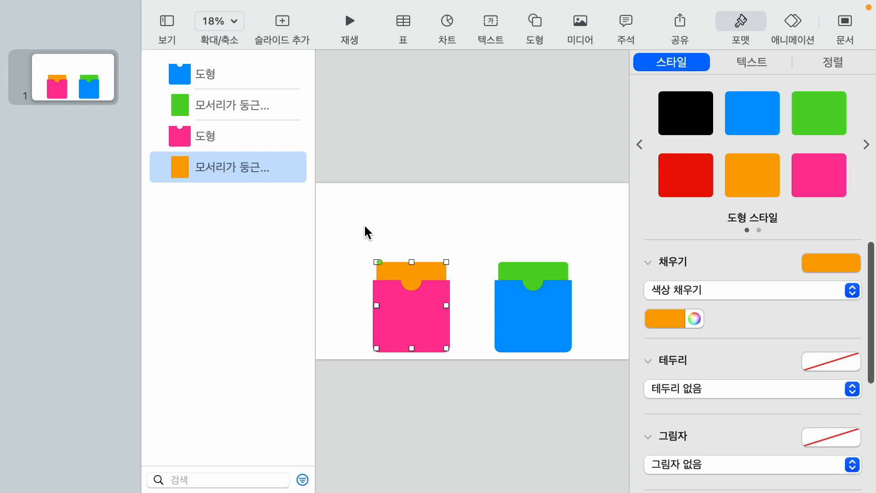
Rename the orange card as 카드1 and the pink pocket as 포켓1 in the object list
double_click(220, 170)
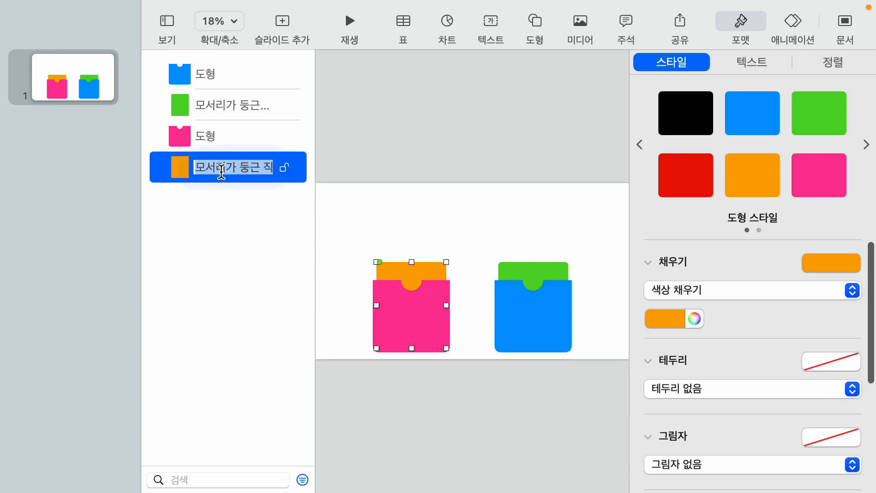
type("ㅋ")
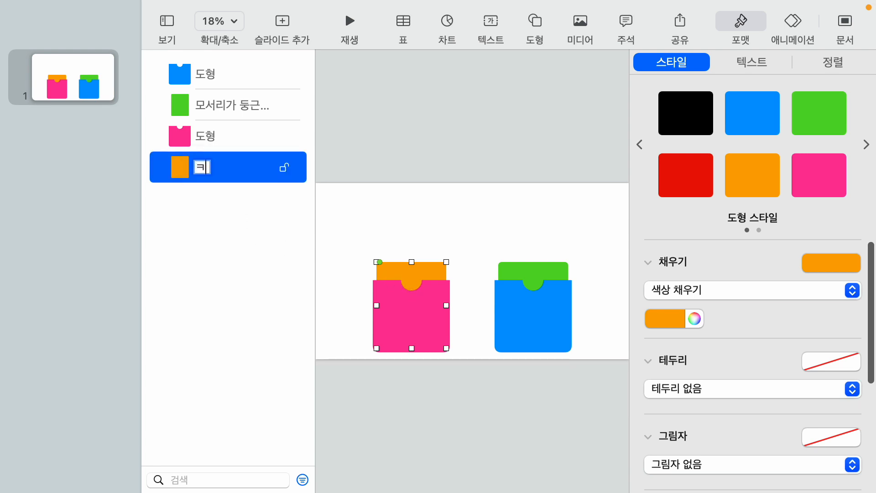
type("ㅏ")
type("드1")
key("Return")
left_click(210, 141)
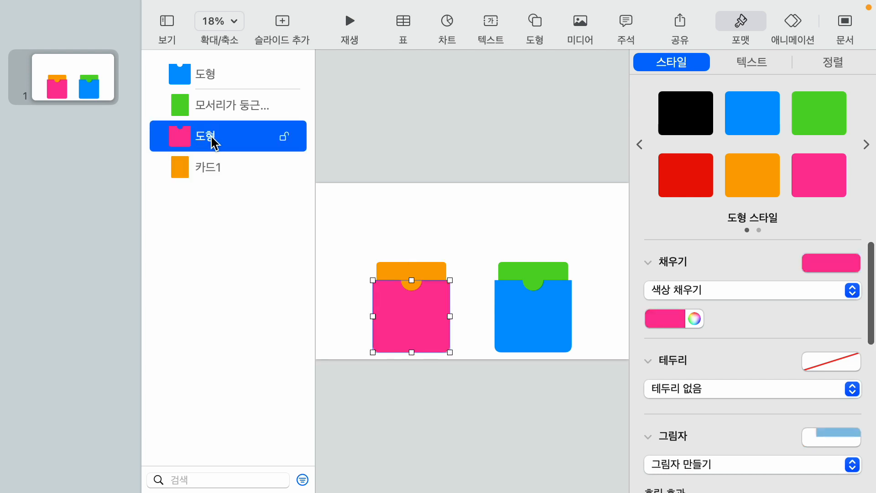
left_click(220, 136)
type("포켓1")
key("Return")
Rename the green card as 카드2 and the blue pocket as 포켓2 in the object list
left_click(231, 111)
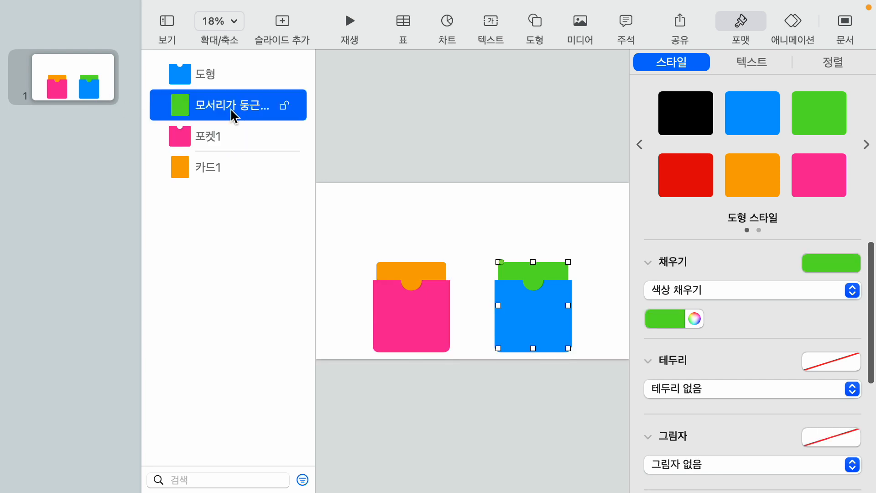
left_click(231, 108)
type("카2")
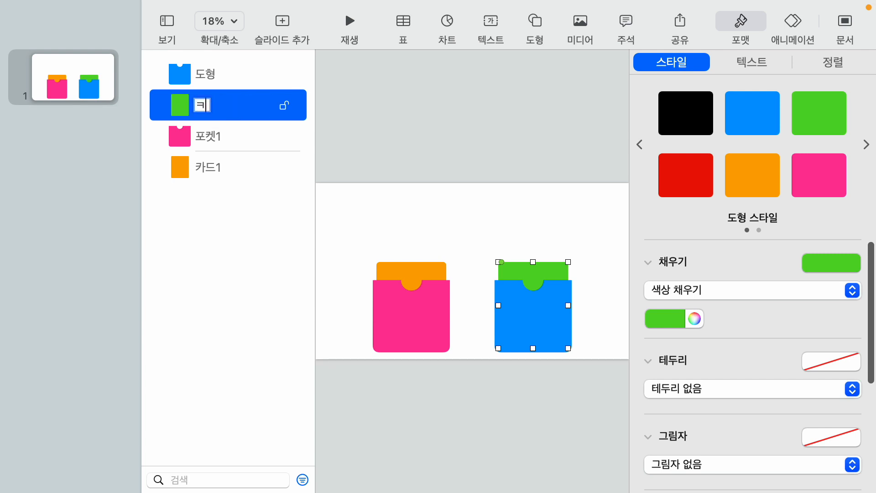
key("Return")
double_click(203, 107)
type("카드2")
key("Return")
double_click(204, 76)
type("ㅍ포켓2")
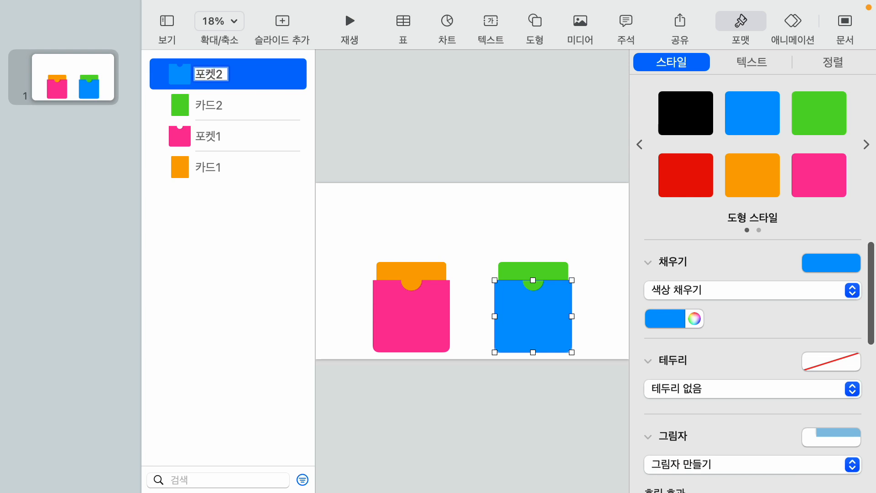
key("Return")
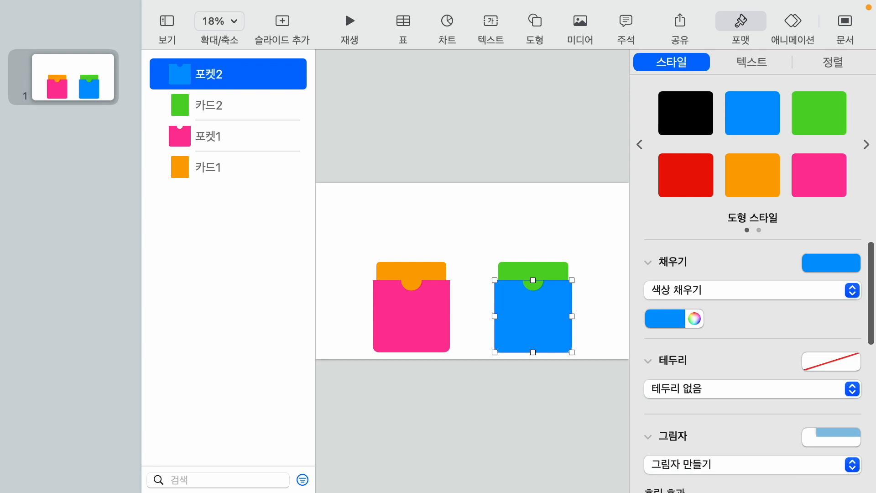
left_click(461, 116)
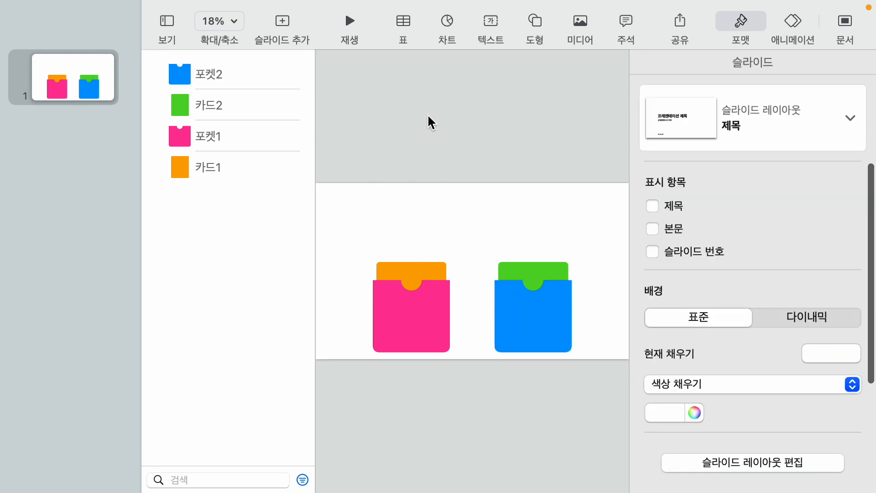
Duplicate slide 1 and, on the copy, move the orange card straight up until it is fully out of the pink pocket
left_click(70, 90)
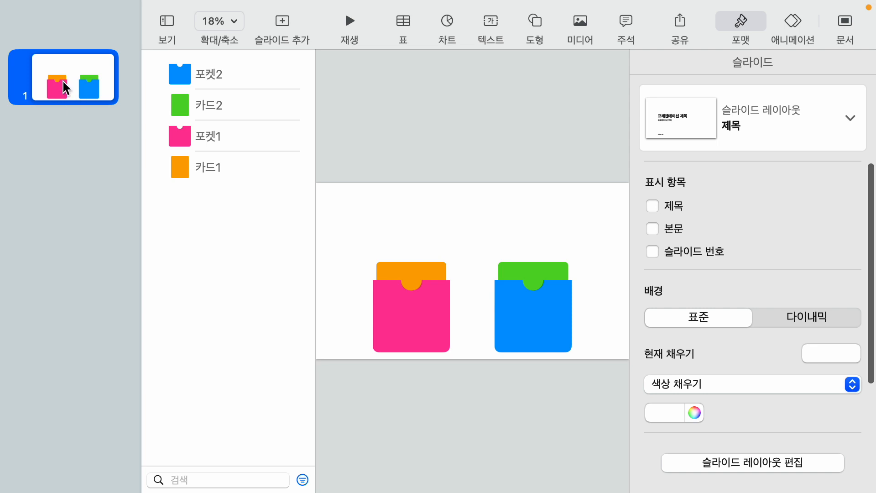
key("super+d")
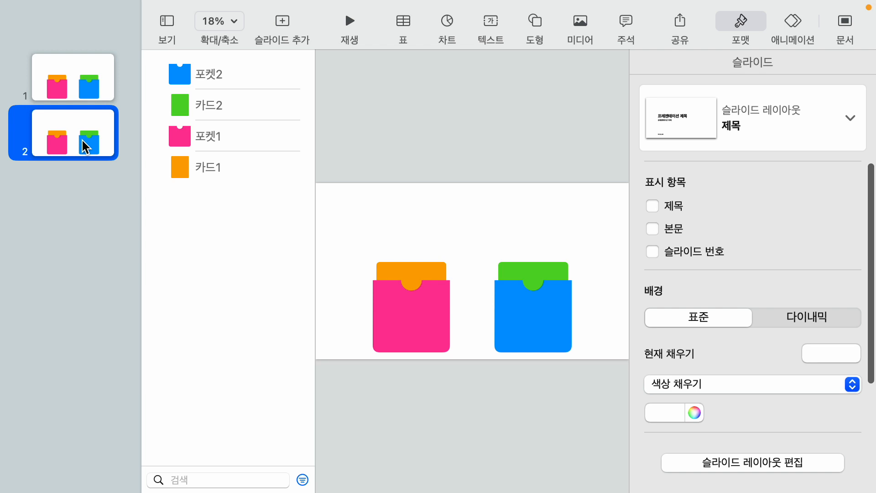
left_click(416, 236)
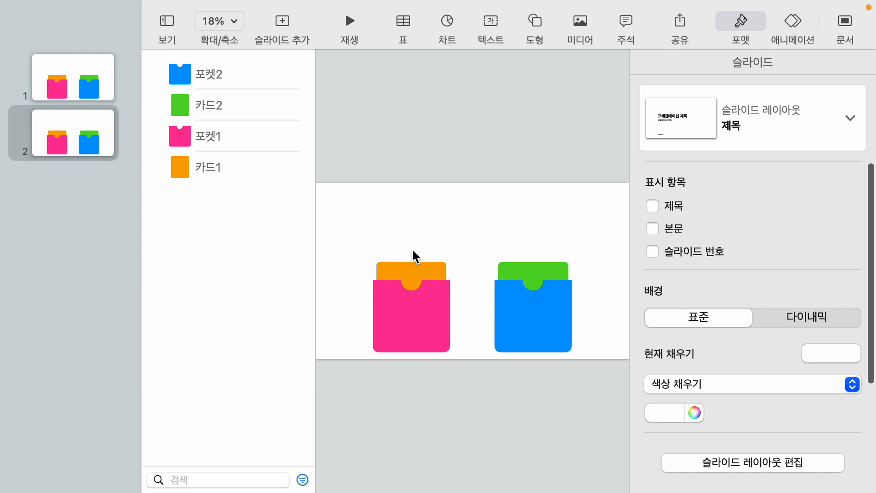
left_click(409, 270)
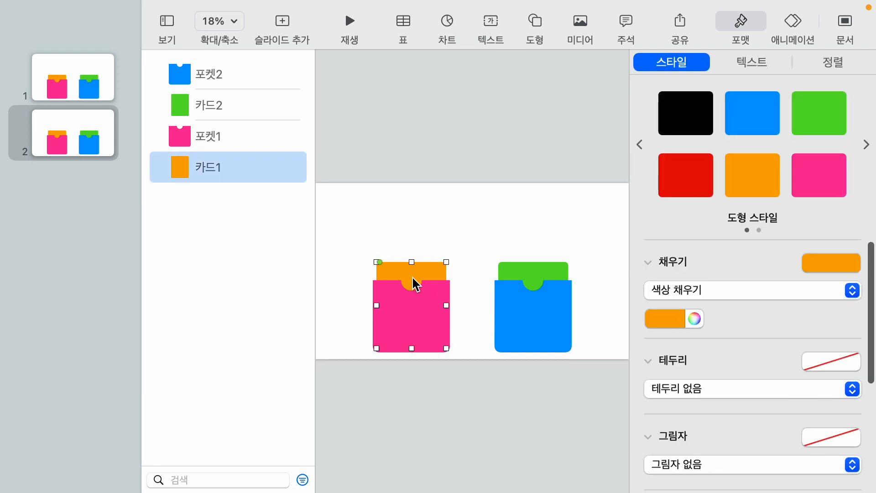
left_click_drag(410, 276, 406, 205)
left_click(412, 157)
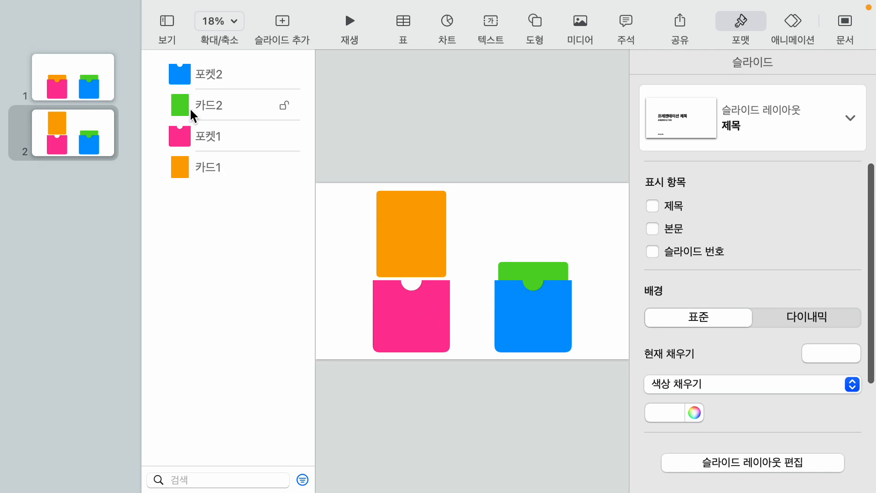
Bring 카드1 in front of all other shapes by moving it to the top of the object list
left_click(217, 172)
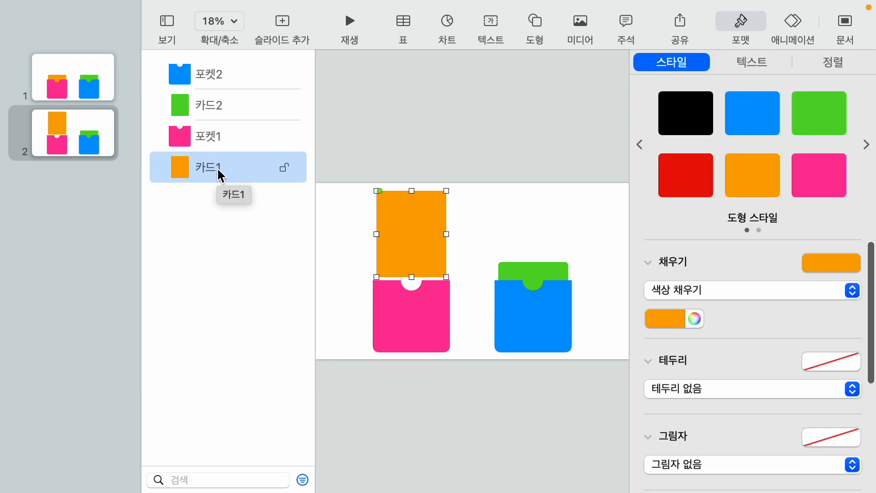
left_click_drag(218, 174, 218, 63)
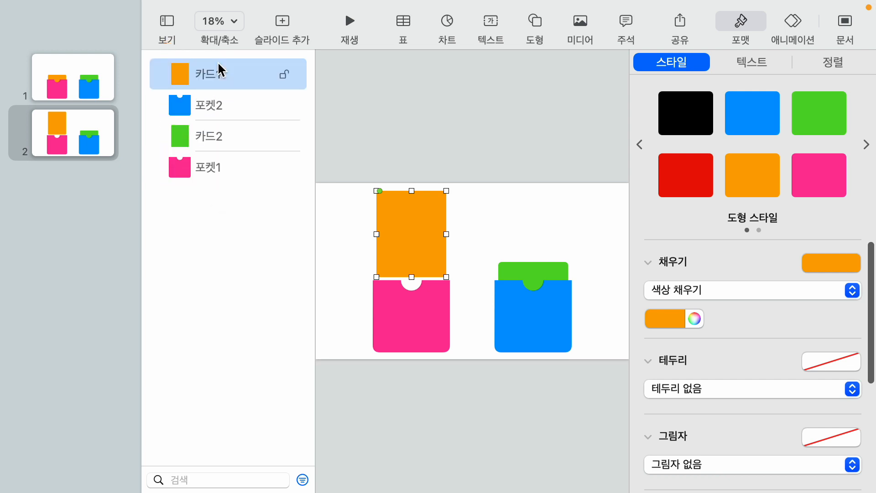
left_click(484, 211)
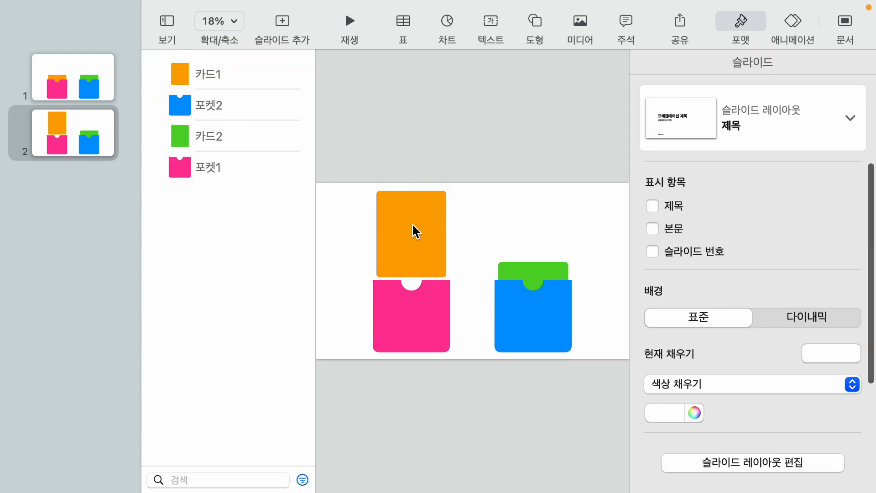
Move the orange card down over the pink pocket to check the stacking order, and undo that move
left_click_drag(411, 223, 413, 284)
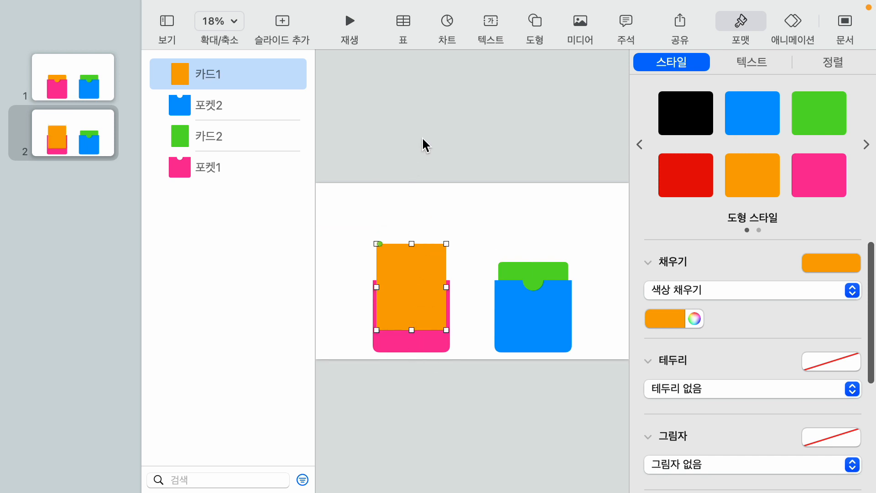
key("super+z")
left_click(489, 221)
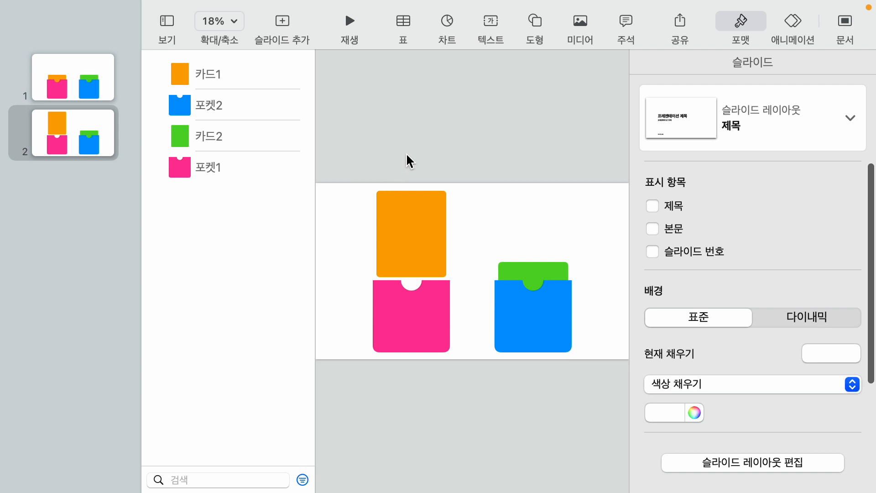
left_click(403, 246)
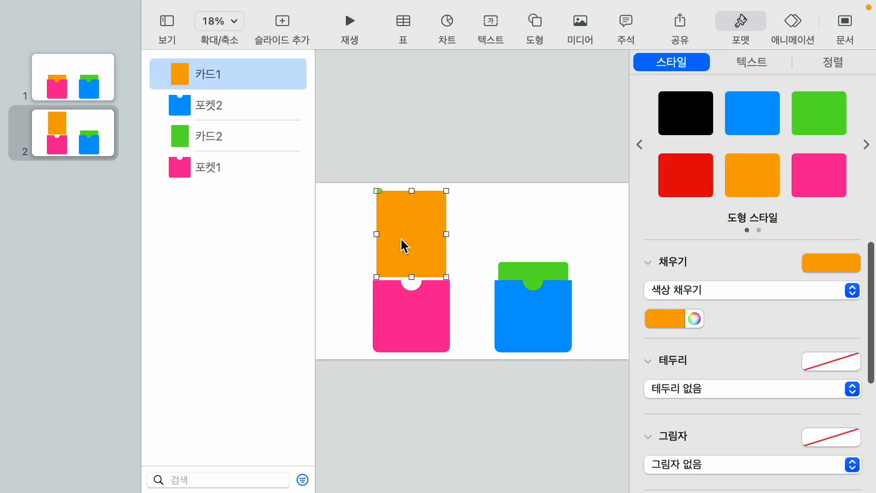
left_click(388, 125)
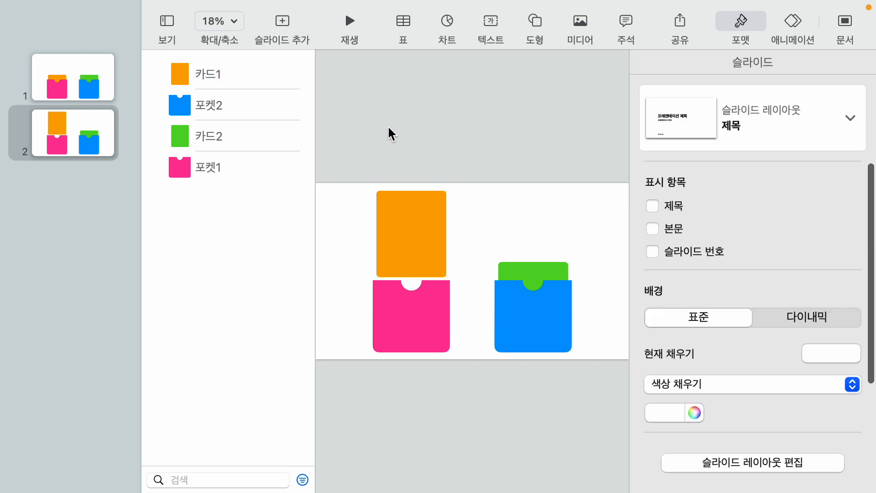
Duplicate slide 2 and, on the copy, reduce the orange card's corner radius to 0 pt
left_click(63, 144)
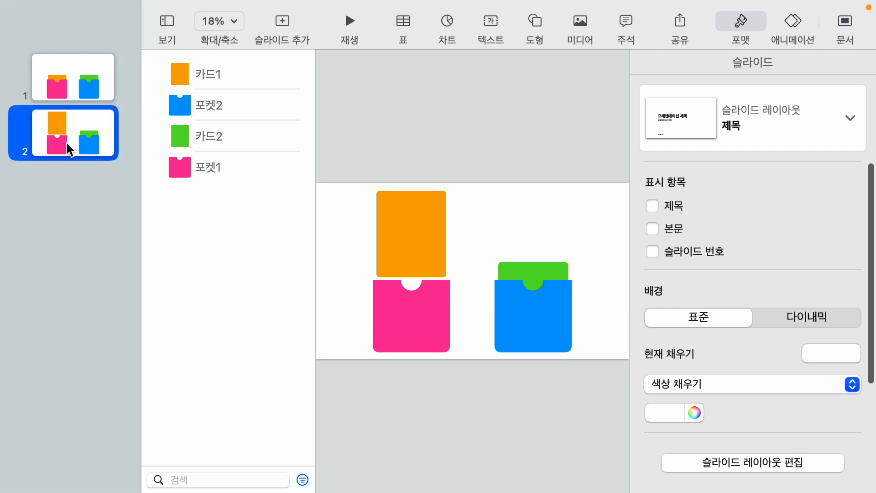
key("super+d")
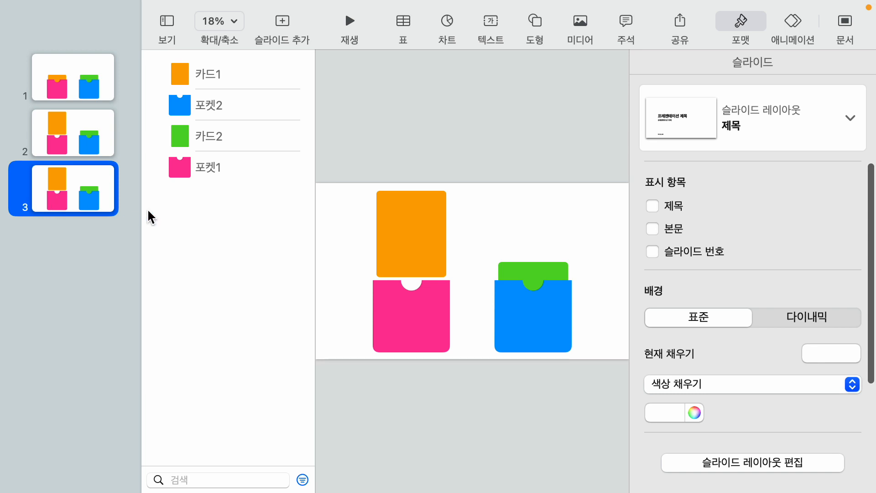
left_click(409, 228)
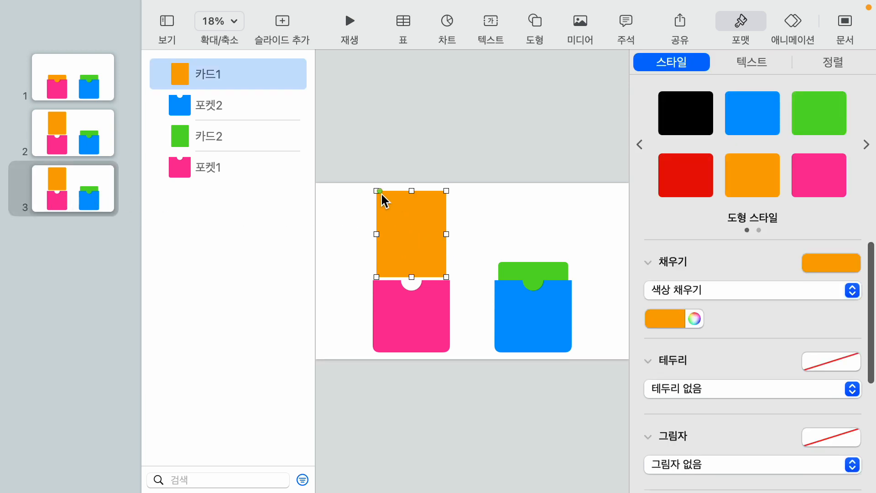
left_click_drag(379, 191, 326, 199)
Place the orange card at the slide's upper-left corner (X 0 pt, Y 0 pt) and set its size to 1920 pt wide and 1080 pt high
left_click_drag(409, 221, 347, 208)
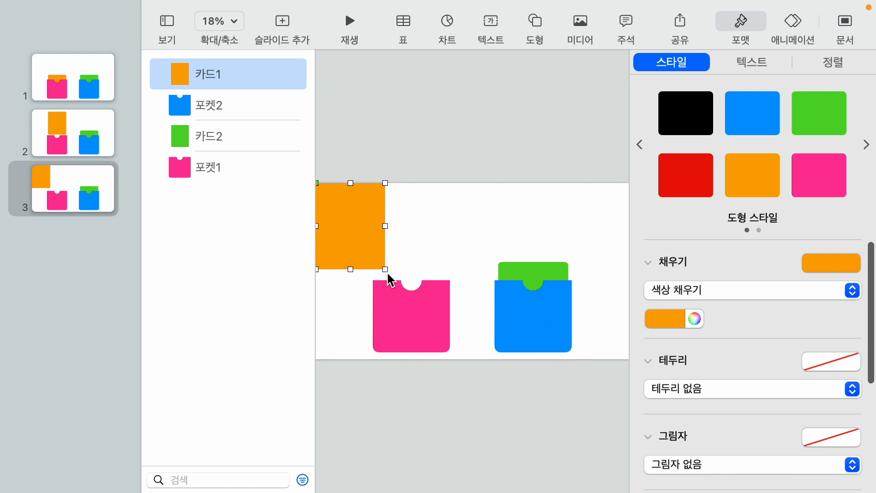
left_click(834, 64)
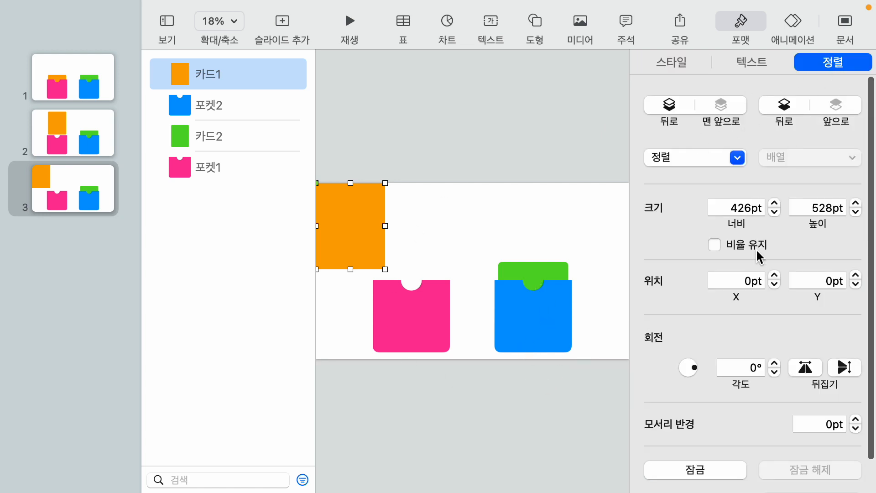
left_click(761, 203)
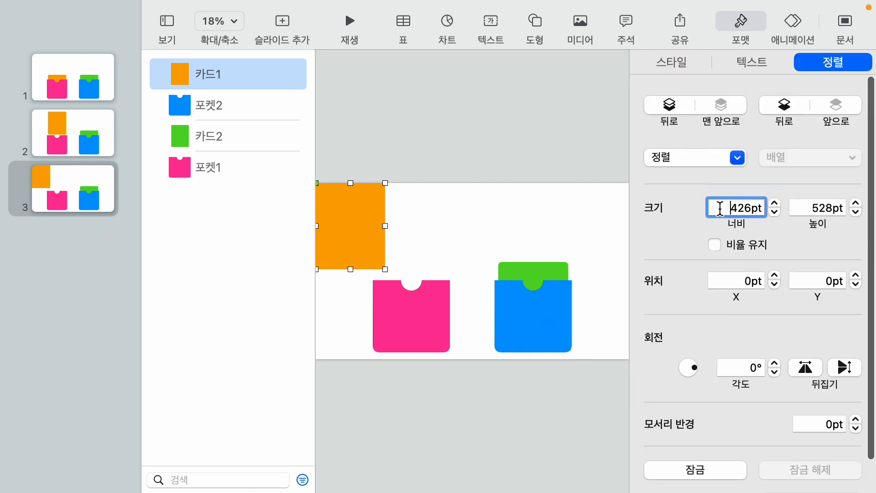
left_click_drag(720, 204, 773, 205)
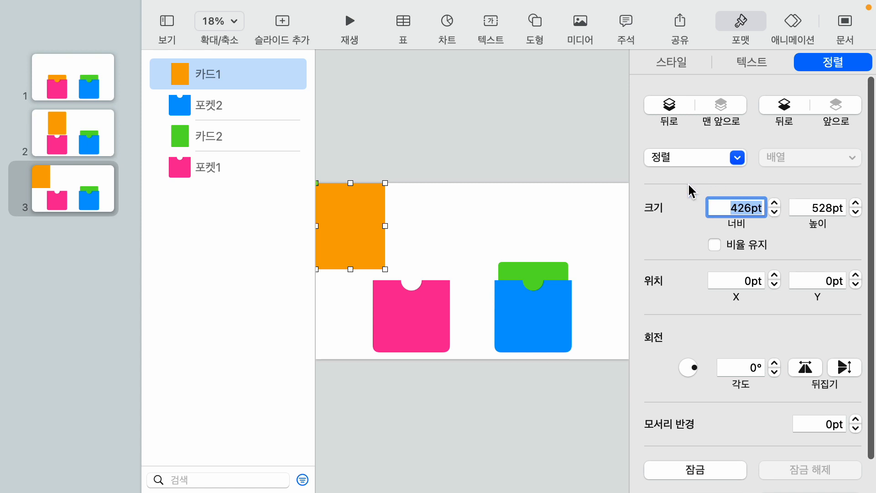
type("1920")
key("Return")
left_click_drag(808, 207, 849, 208)
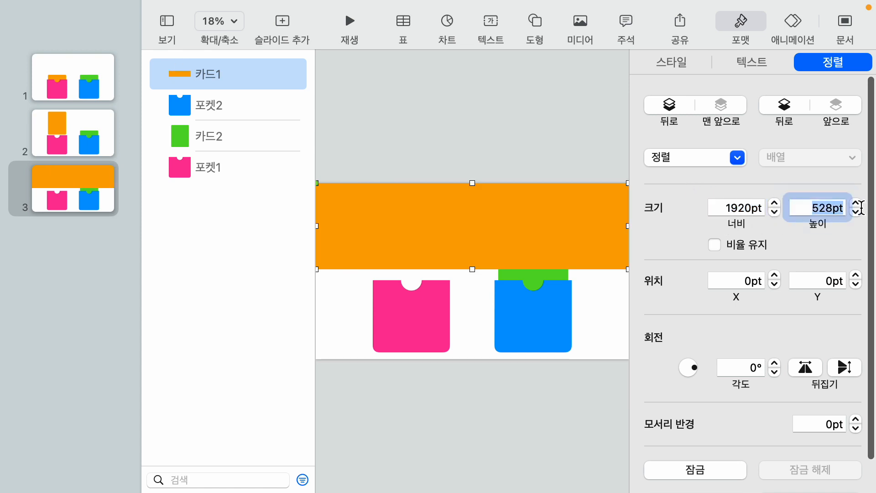
type("1080")
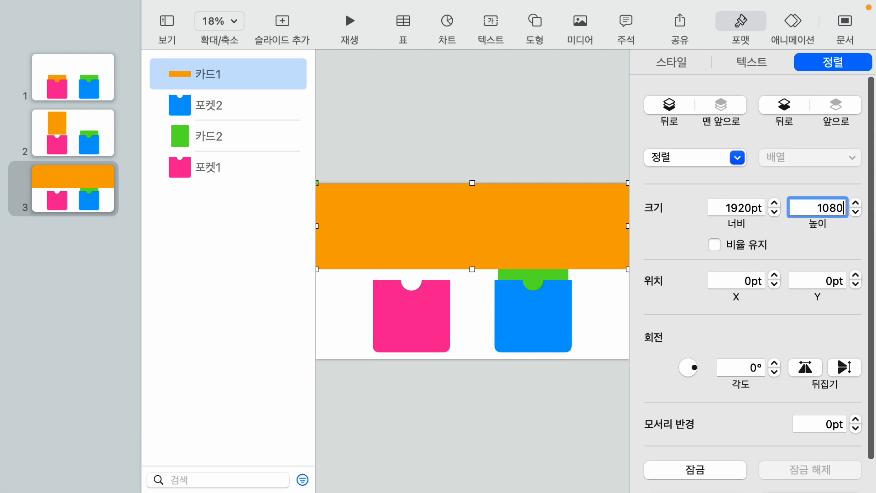
key("Return")
left_click(454, 124)
left_click(444, 263)
left_click_drag(443, 262, 442, 261)
left_click(437, 111)
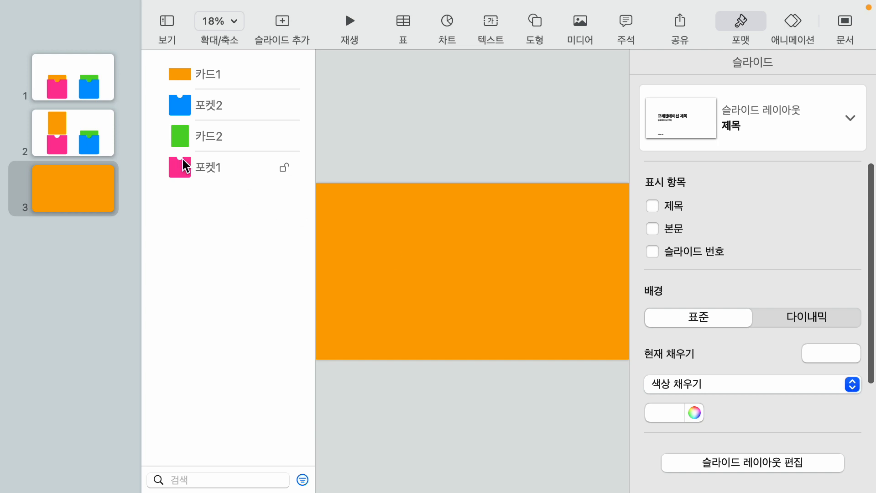
Duplicate slide 2 and move the copy after the full-orange slide so it becomes slide 4
left_click(70, 139)
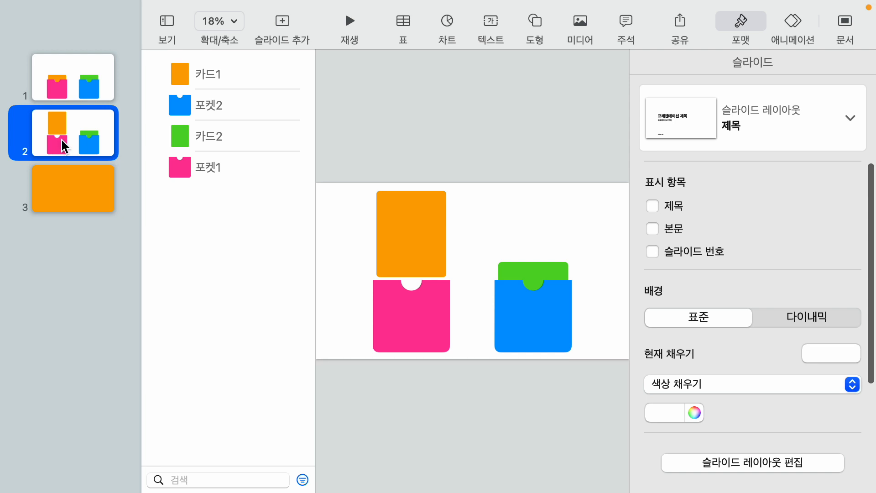
key("super+d")
left_click_drag(60, 194, 18, 299)
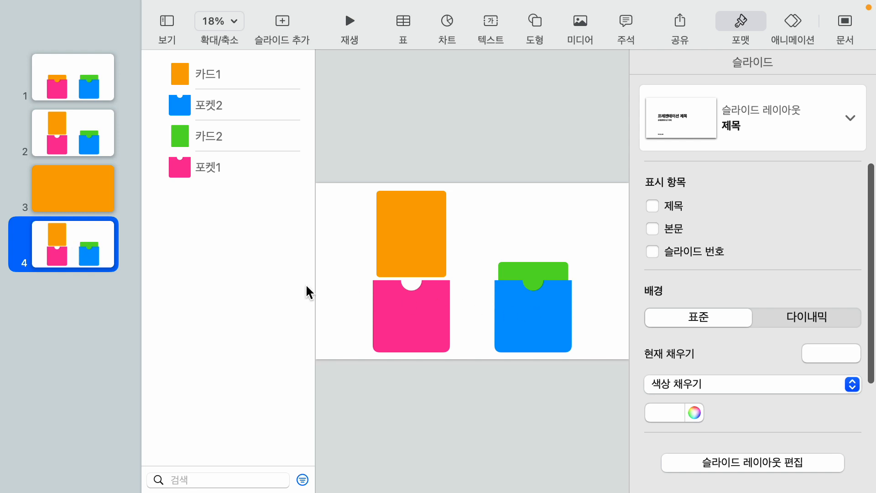
left_click(404, 245)
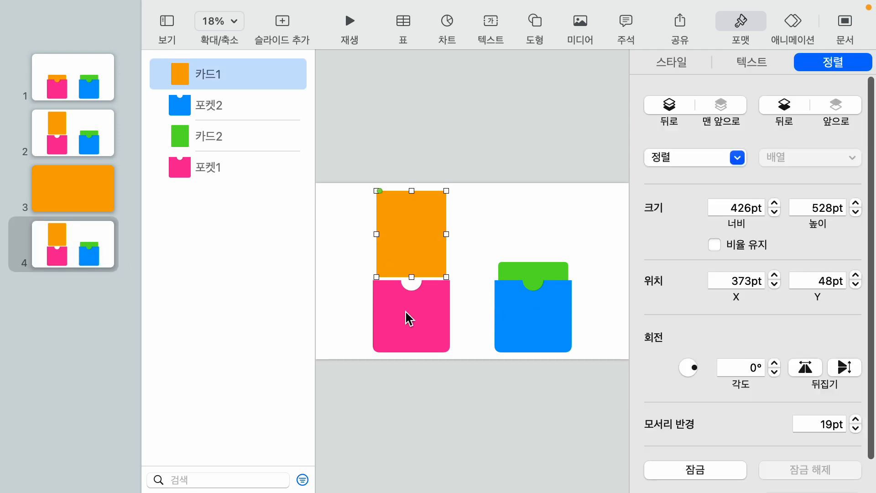
left_click(409, 318)
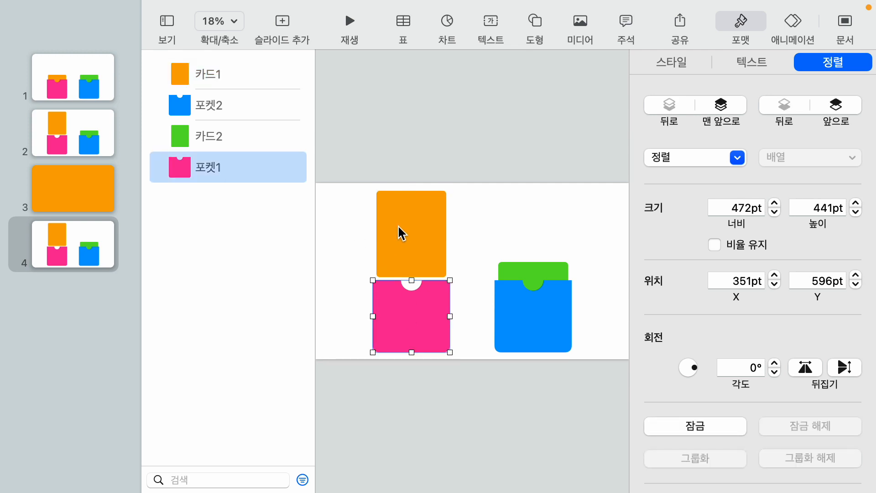
left_click(374, 151)
Duplicate slide 4 and, on the new slide 5, move the orange card 카드1 to the back of the stacking order, below 포켓1
left_click(49, 238)
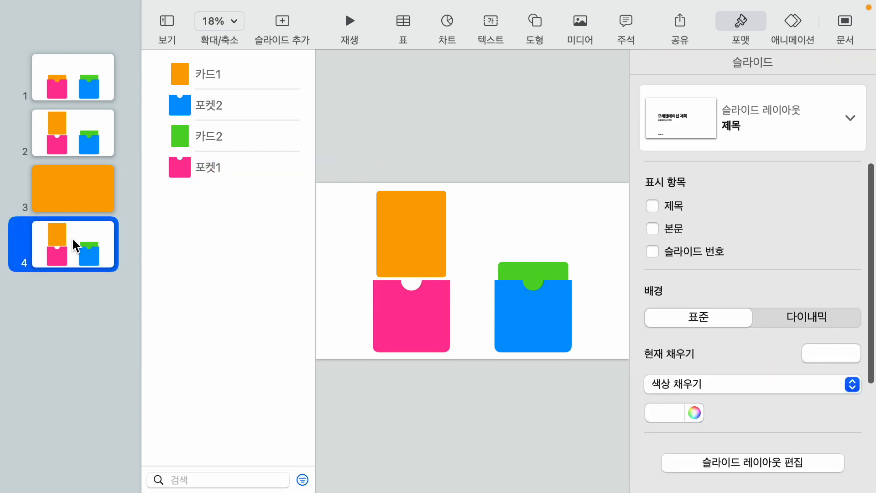
key("super+d")
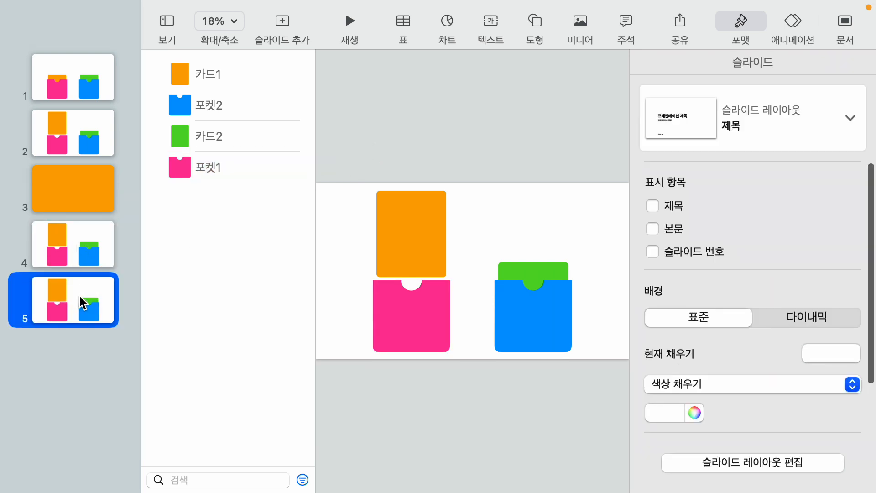
left_click(355, 398)
left_click(73, 310)
left_click(217, 72)
left_click_drag(204, 76, 221, 187)
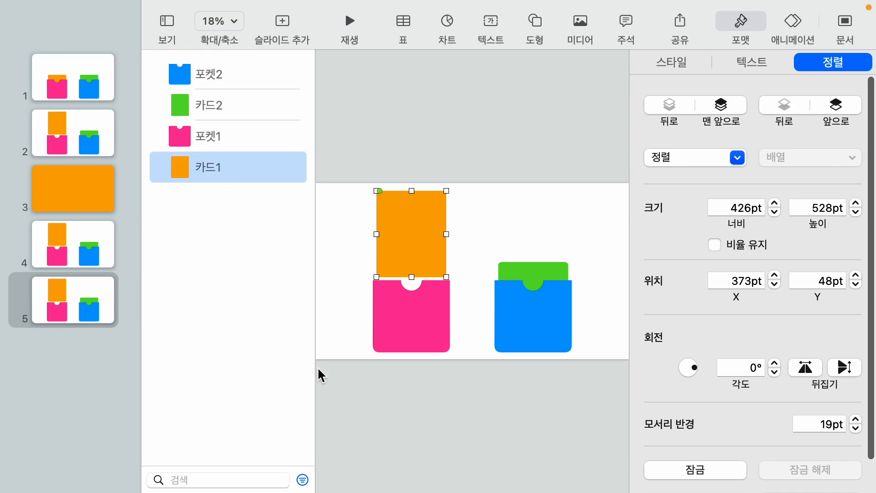
left_click(420, 393)
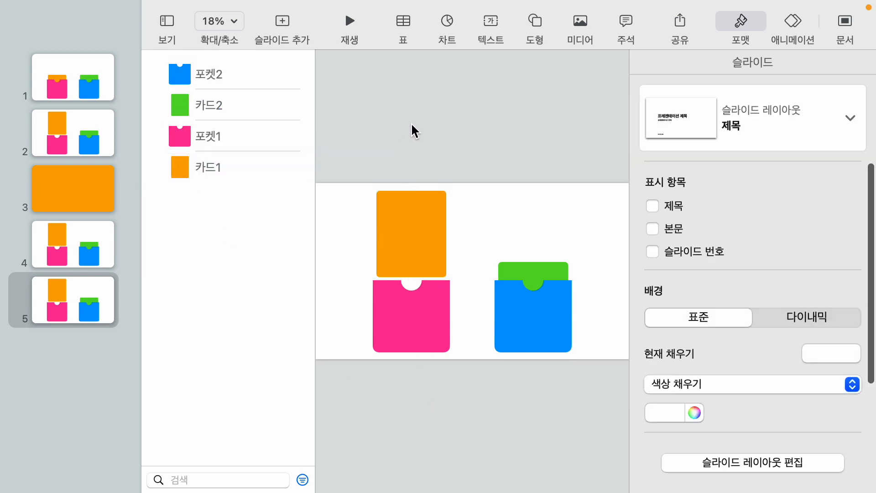
Review slides 1 through 5 in order, and check the position of the orange card in its pocket on slide 1
left_click(76, 94)
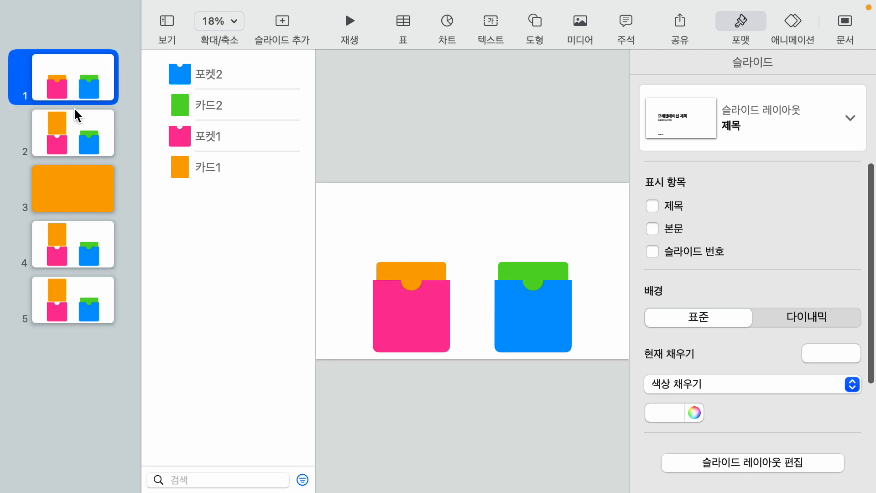
left_click(66, 152)
left_click(64, 187)
left_click(61, 234)
left_click(63, 297)
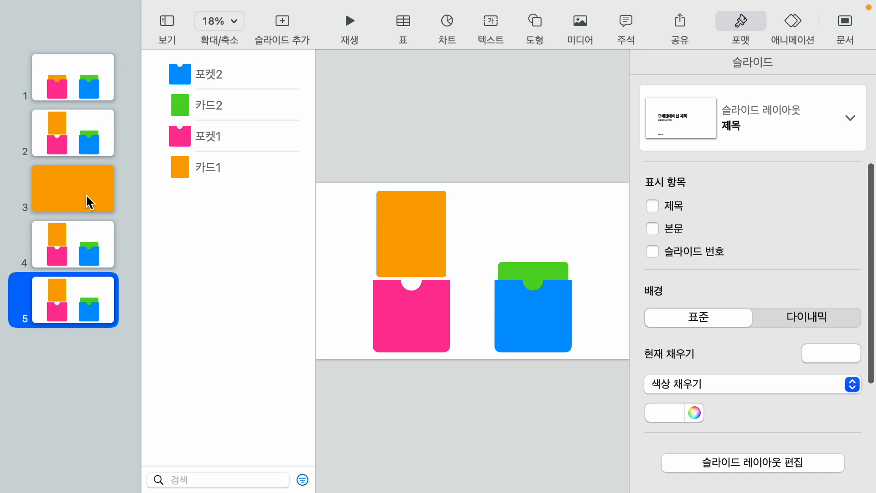
left_click(427, 118)
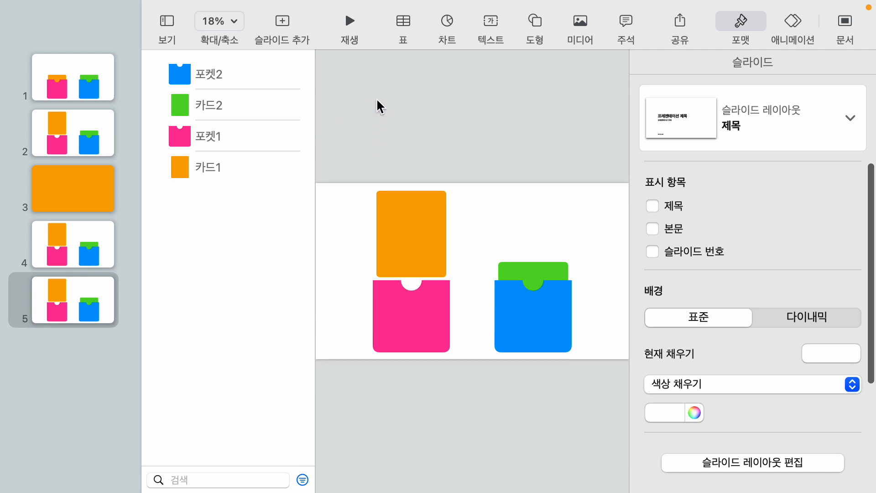
left_click(71, 94)
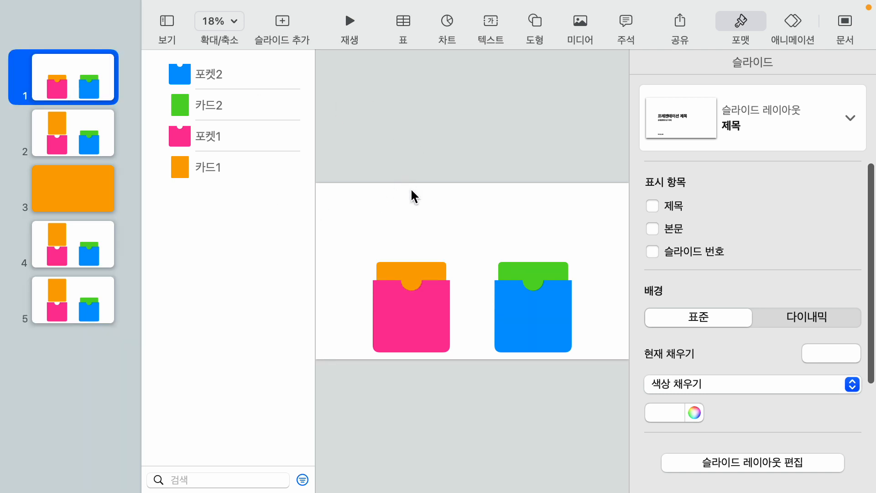
left_click(410, 275)
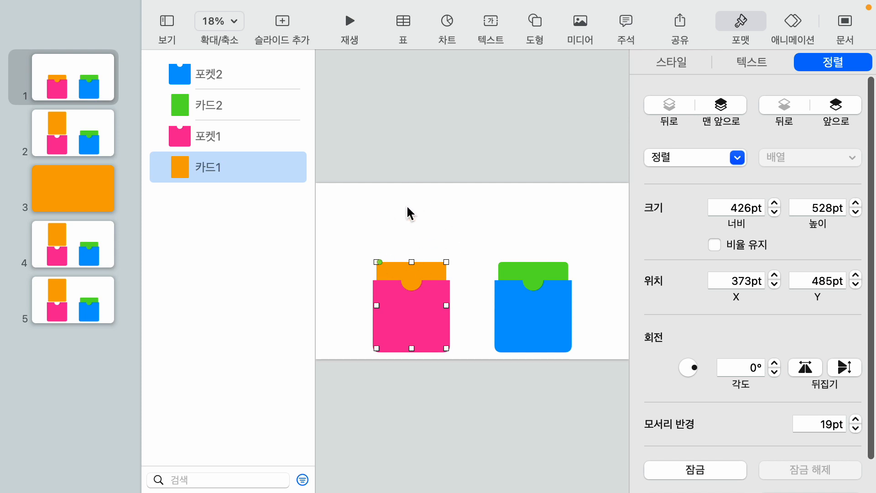
left_click(436, 139)
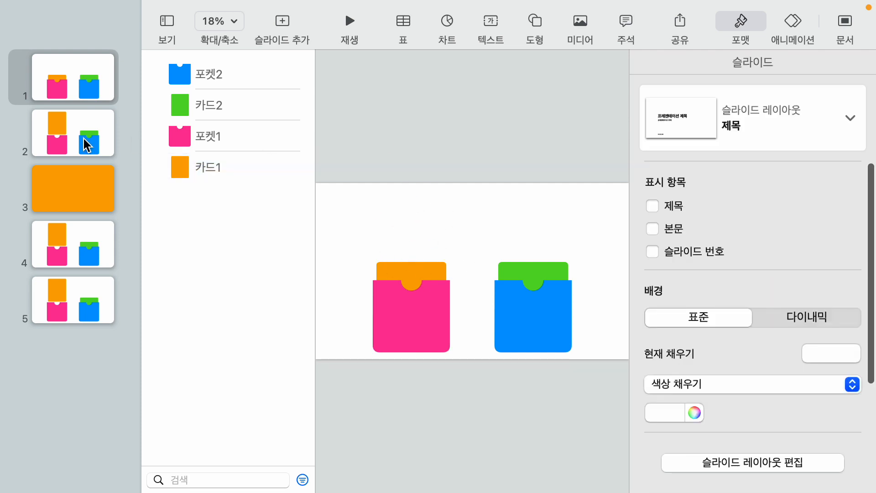
Copy the raised orange card from slide 2 and paste it in the same position on slide 1
left_click(83, 143)
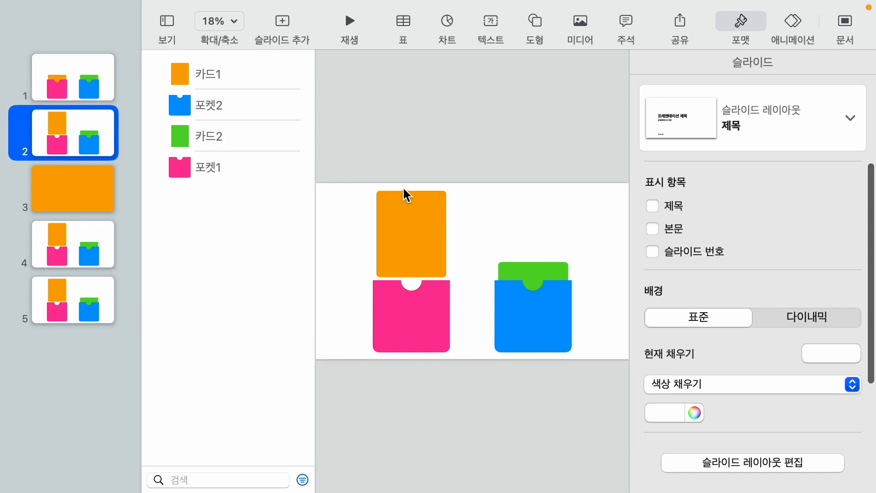
left_click(404, 226)
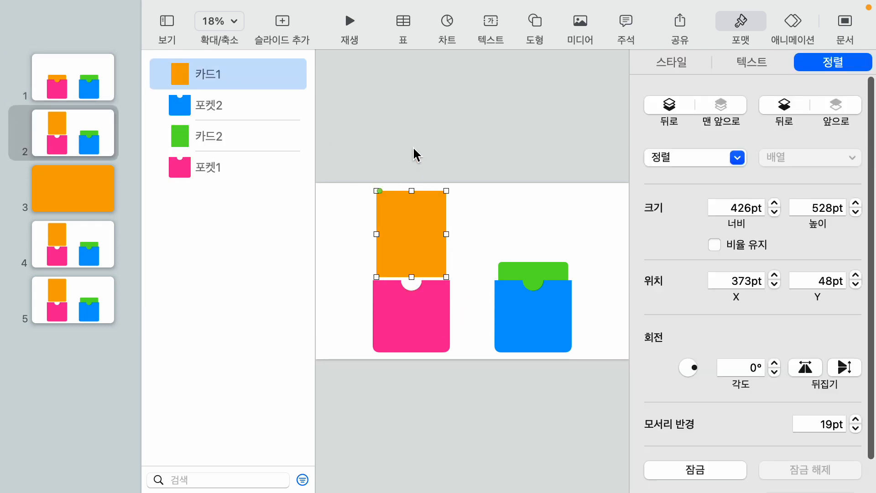
left_click(419, 122)
left_click(98, 85)
left_click(447, 137)
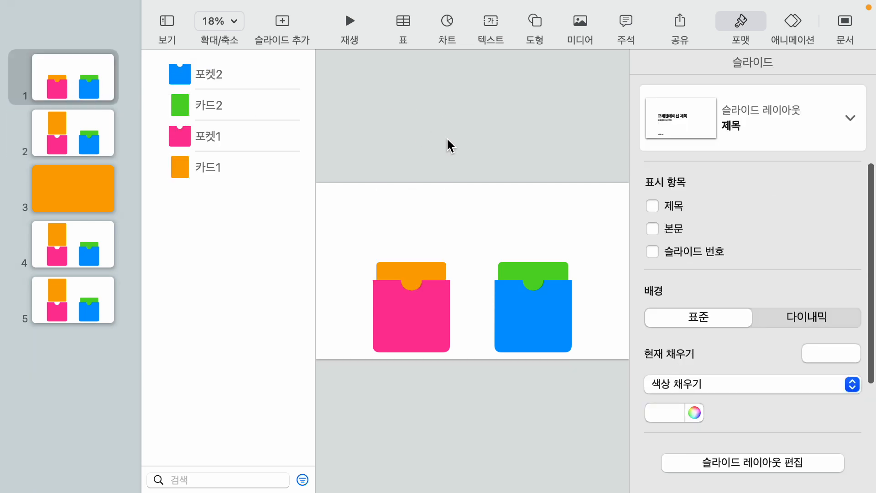
key("cmd+v")
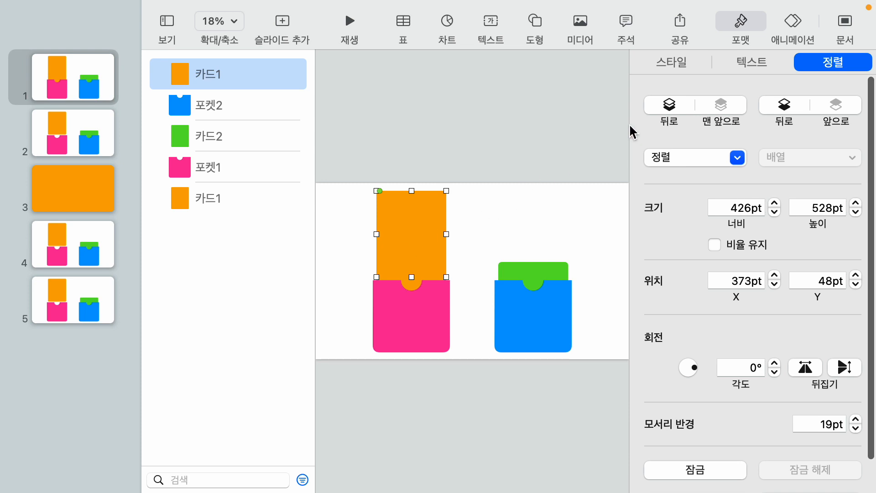
Fill the pasted card on slide 1 with black to tell it apart as a position guide
left_click(671, 60)
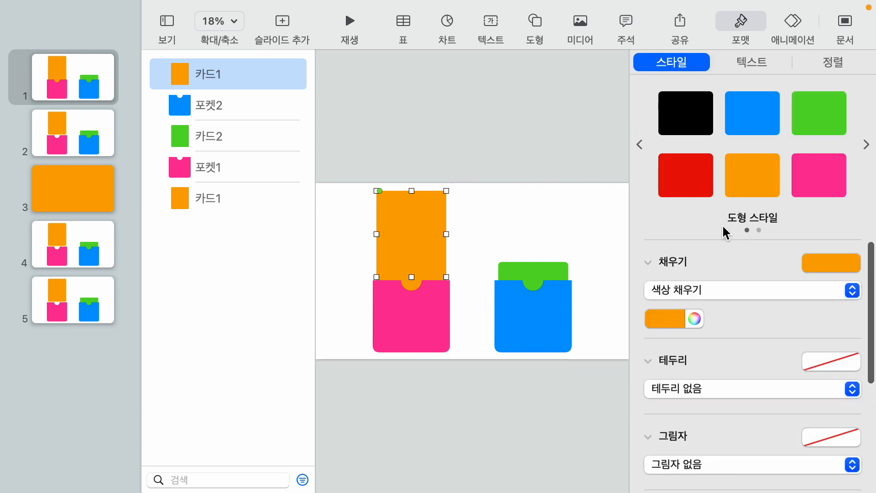
left_click(657, 318)
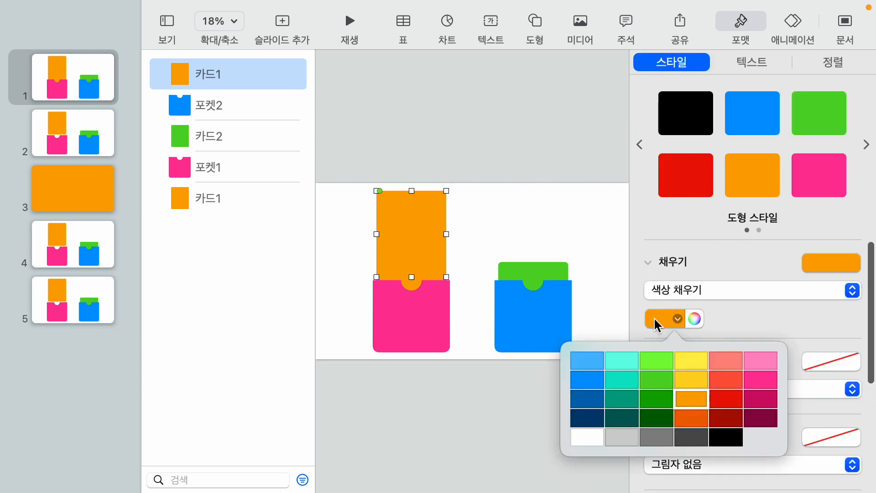
left_click(726, 437)
left_click(422, 102)
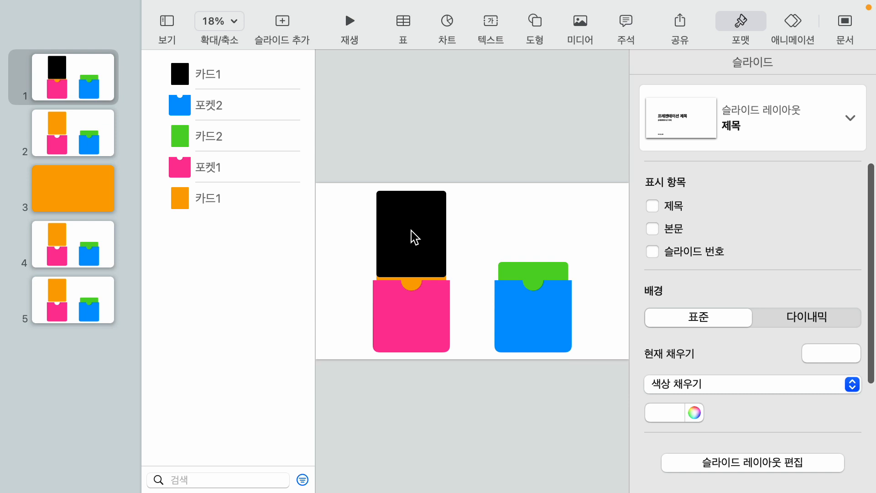
Add a Move (이동) action effect to the orange card inside the pink pocket on slide 1
left_click(412, 286)
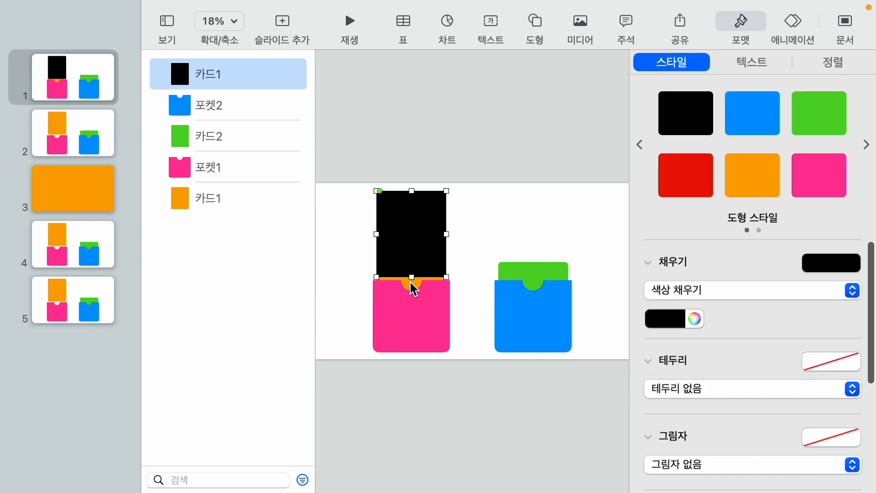
left_click(417, 290)
left_click(419, 286)
left_click(234, 208)
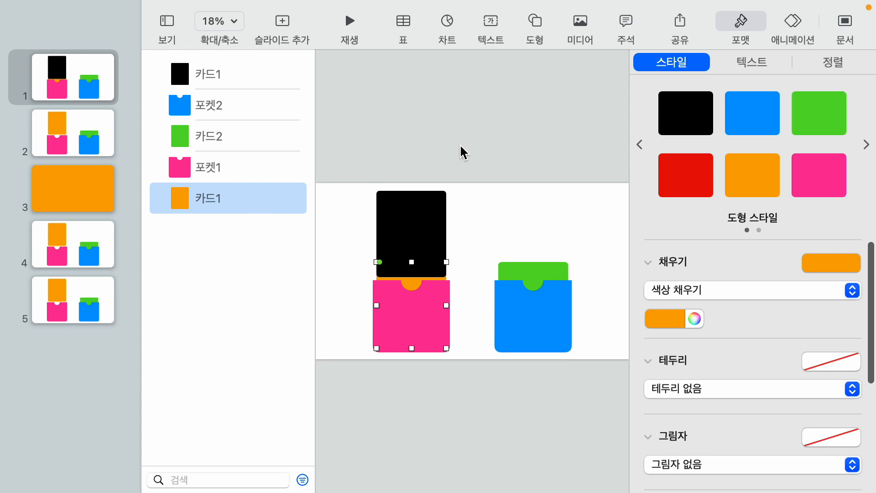
left_click(796, 26)
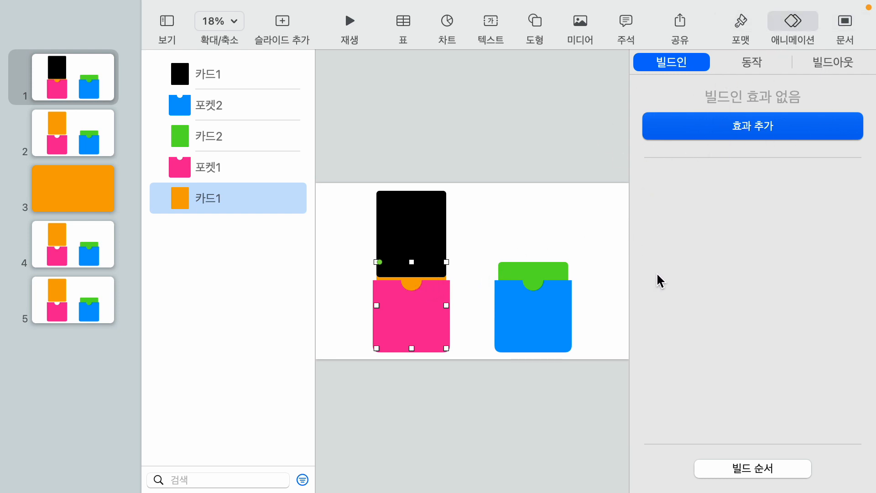
left_click(505, 219)
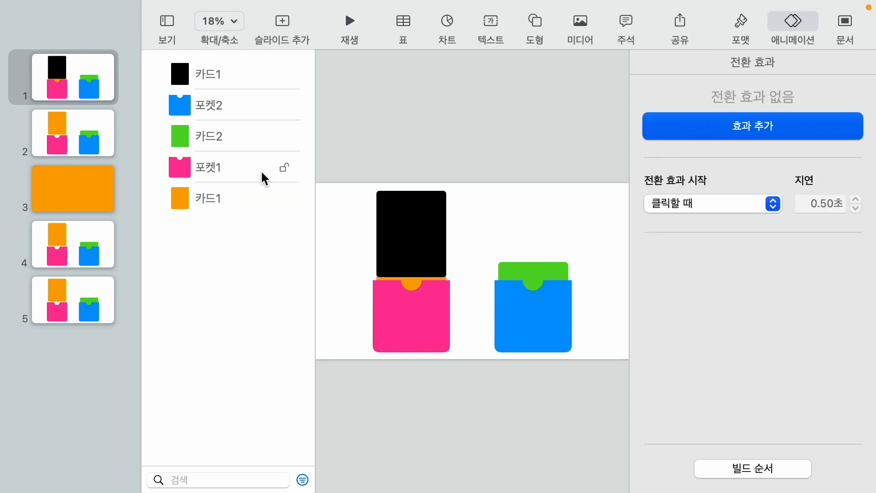
left_click(221, 201)
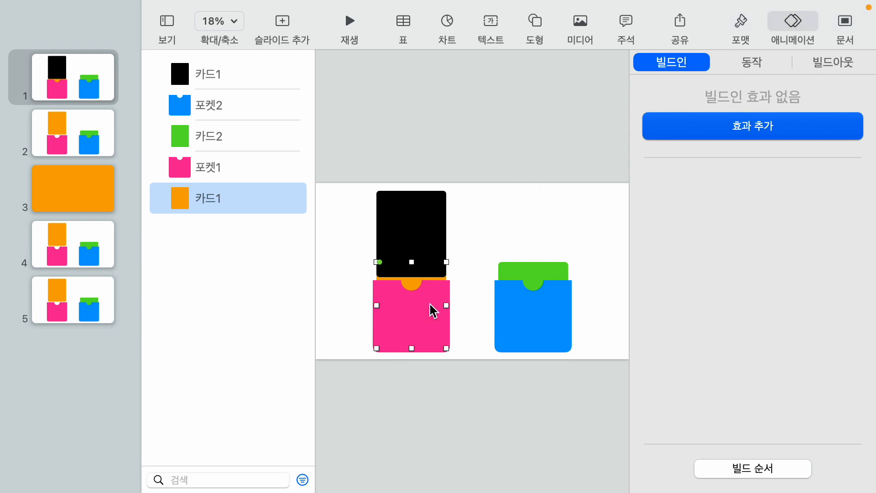
left_click(756, 63)
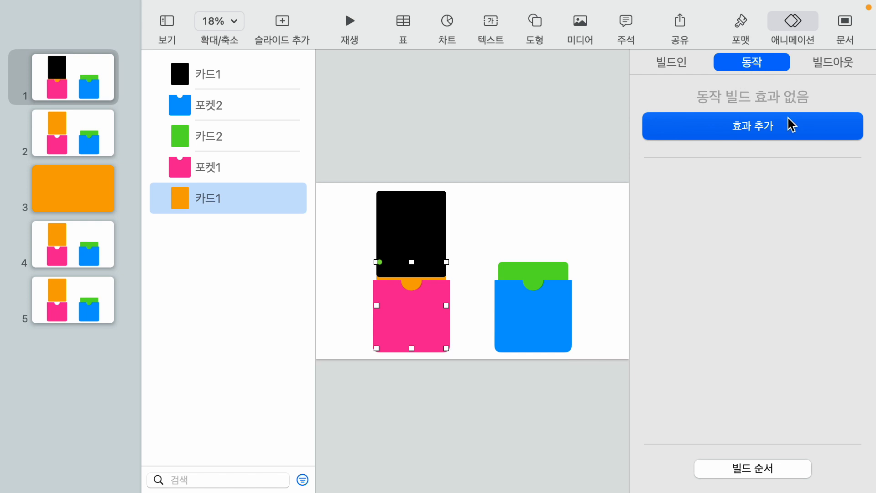
left_click(754, 139)
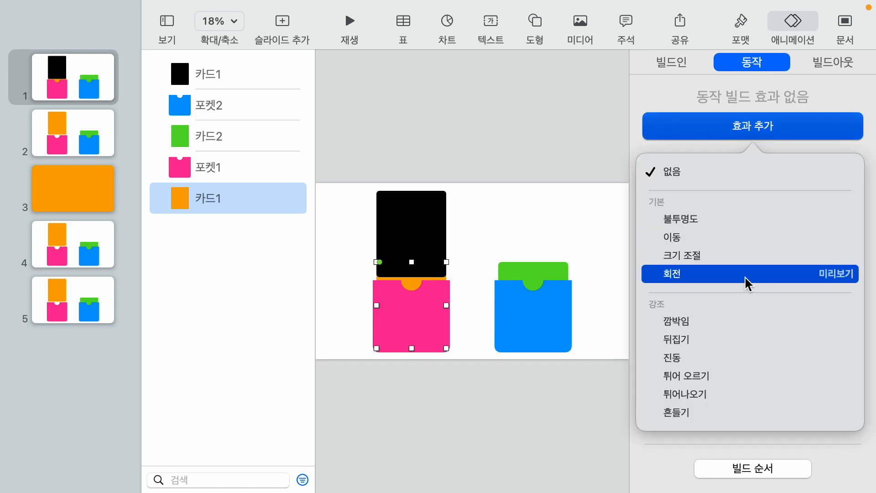
left_click(714, 240)
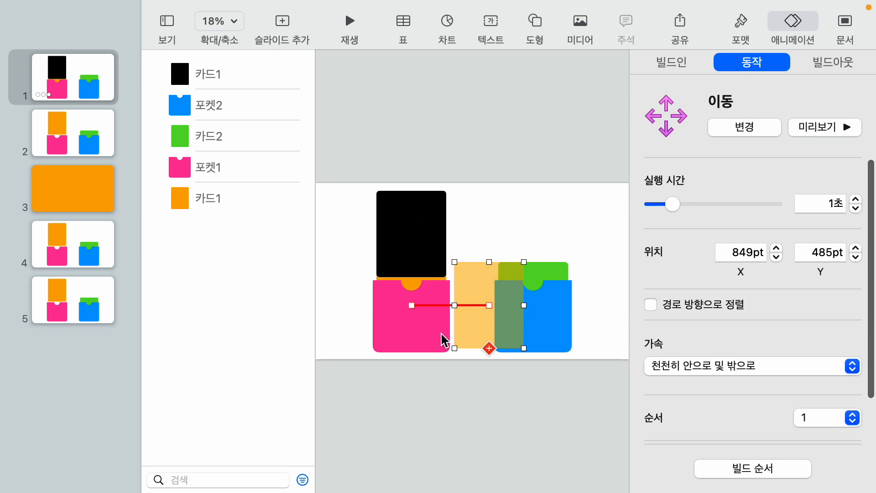
Place the Move destination exactly over the black guide card at X 373 pt, Y 48 pt, and preview the motion
left_click_drag(477, 291, 401, 222)
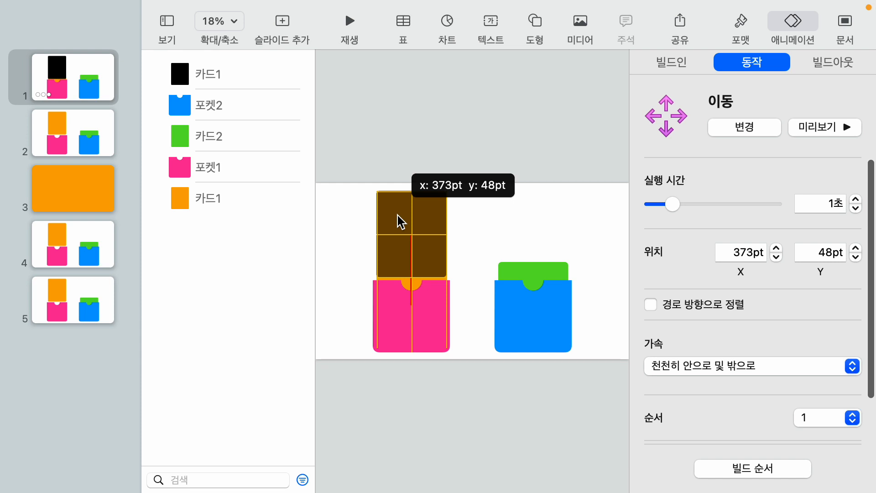
left_click_drag(401, 222, 401, 222)
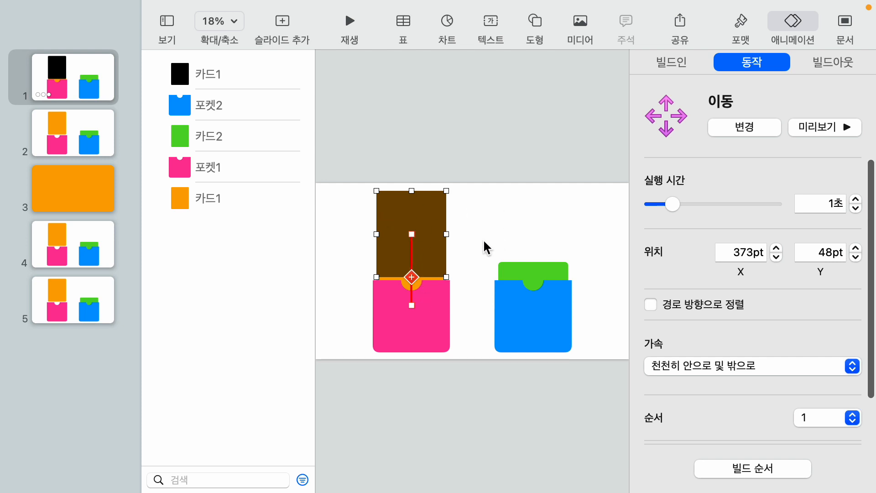
left_click(820, 132)
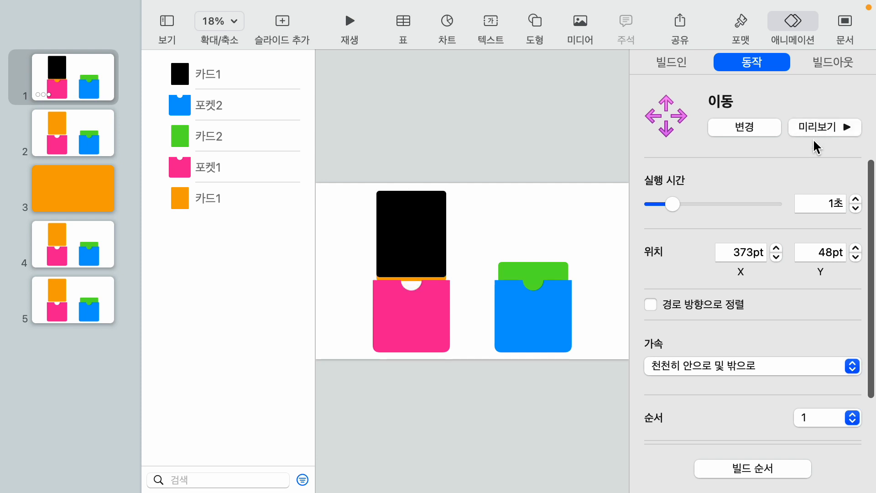
left_click(498, 211)
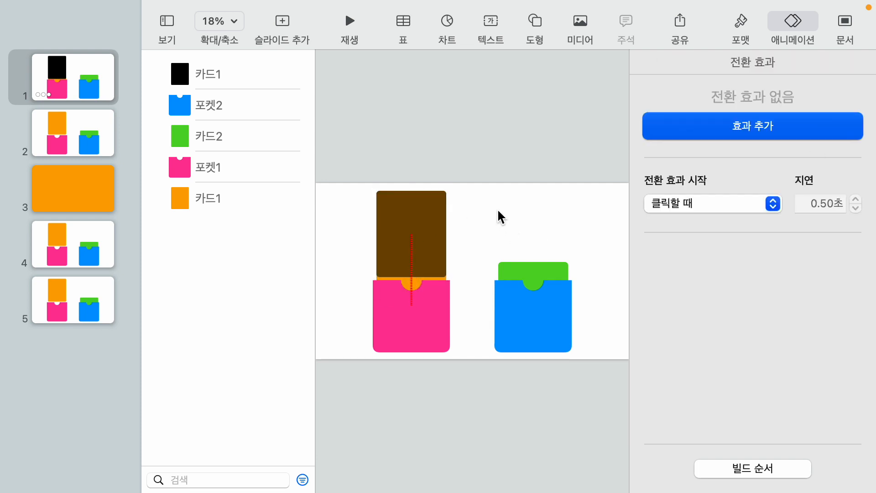
Delete the black guide card from slide 1 and show the orange card's motion path
left_click(410, 233)
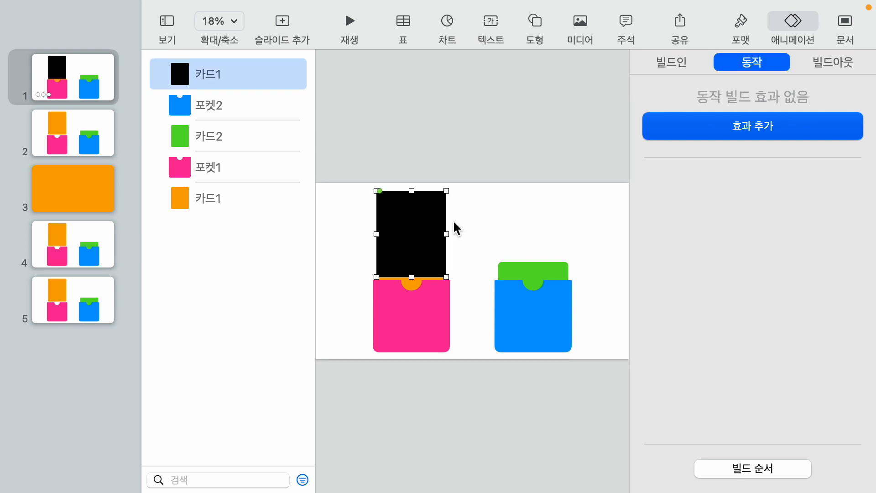
key("Delete")
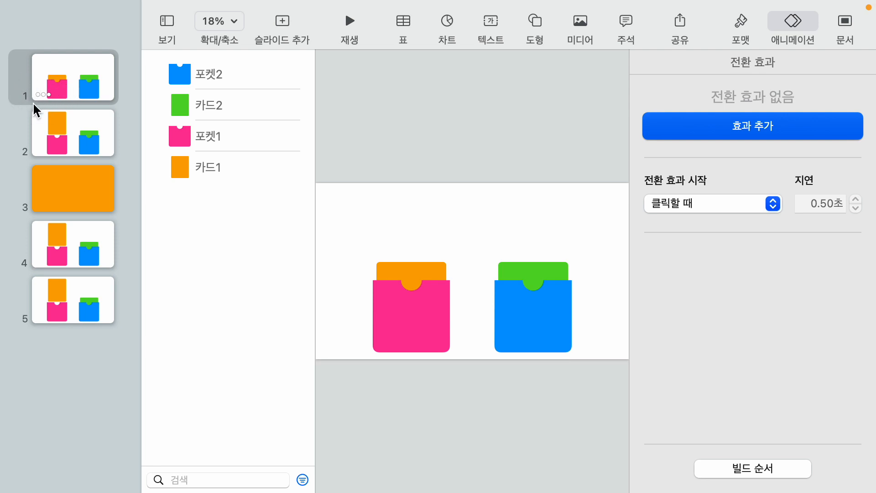
left_click(216, 167)
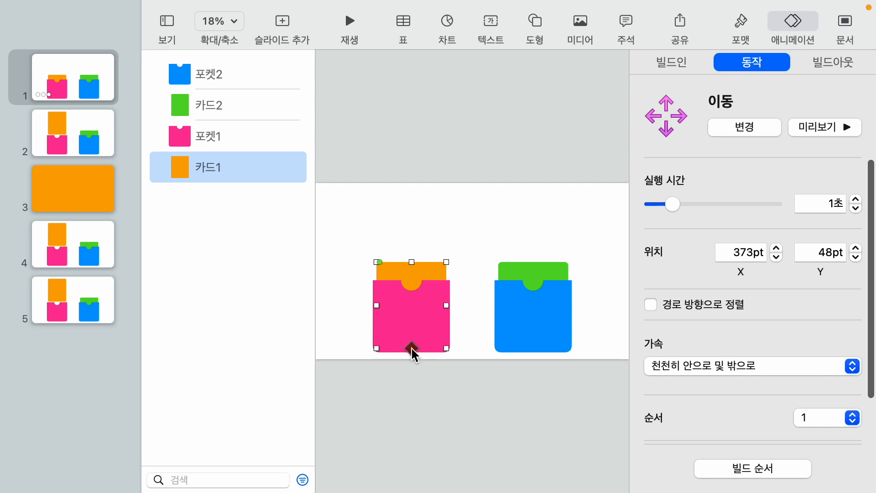
left_click_drag(411, 348, 411, 277)
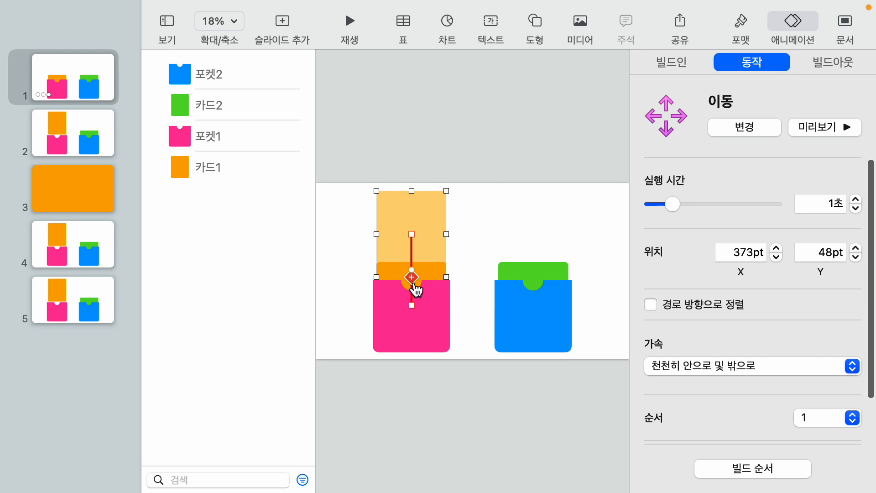
Set slide 1's transition to start automatically (자동으로)
left_click(495, 209)
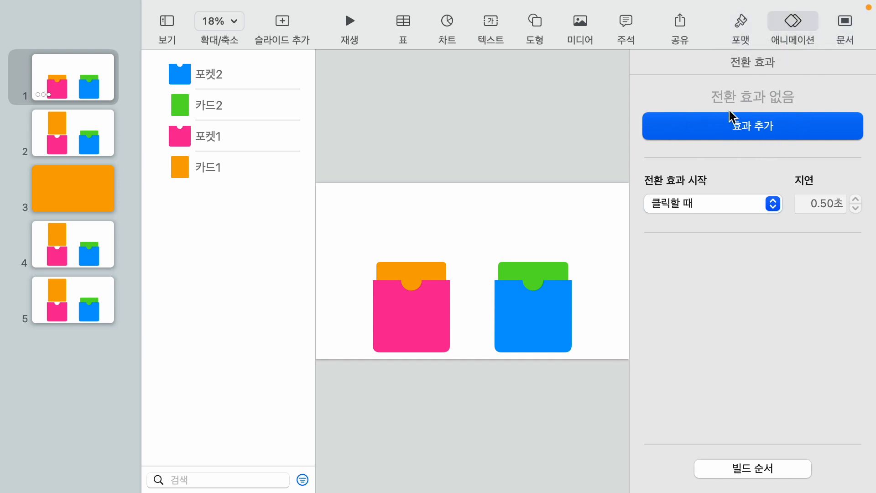
left_click(708, 205)
left_click(675, 225)
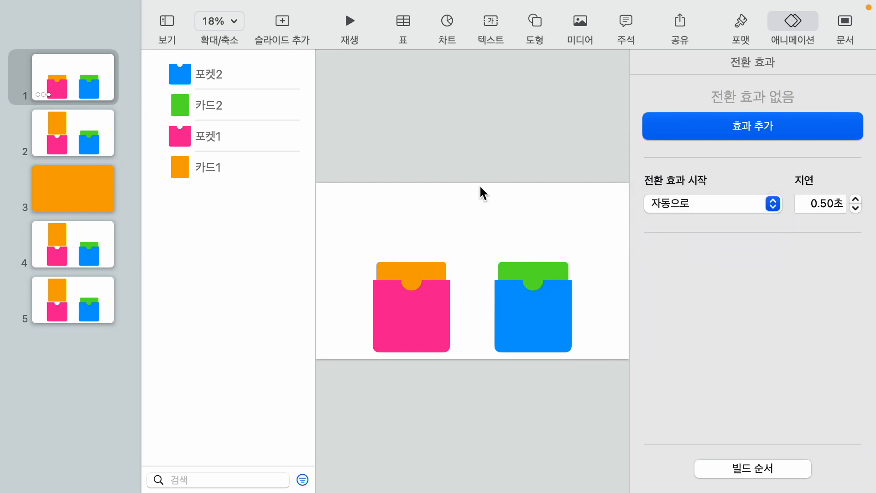
Add a Magic Move (이동 마법사) transition to slide 2
left_click(63, 138)
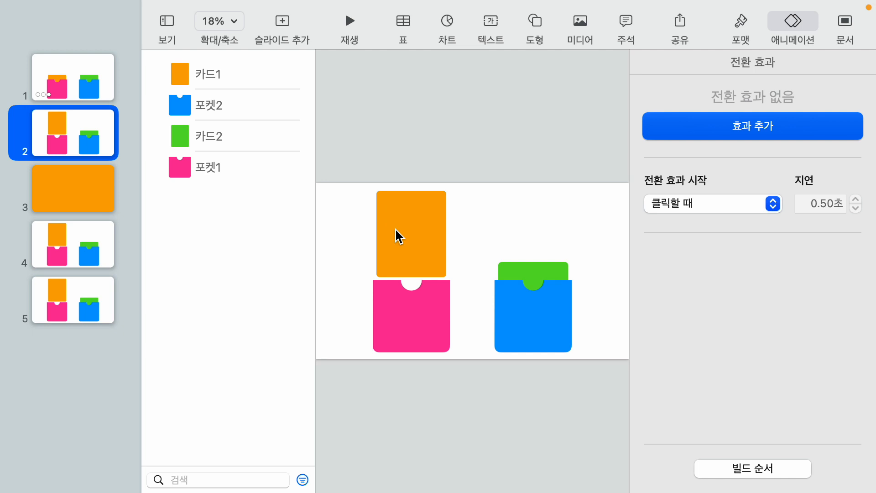
left_click(487, 214)
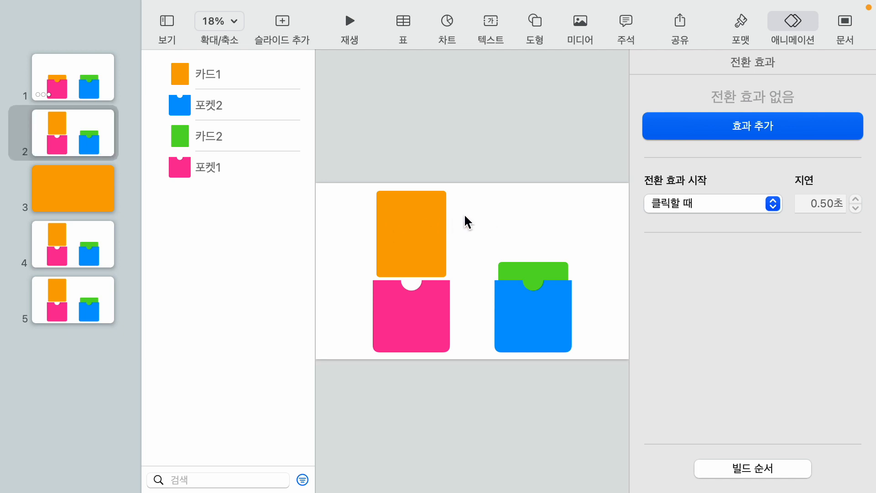
left_click(407, 212)
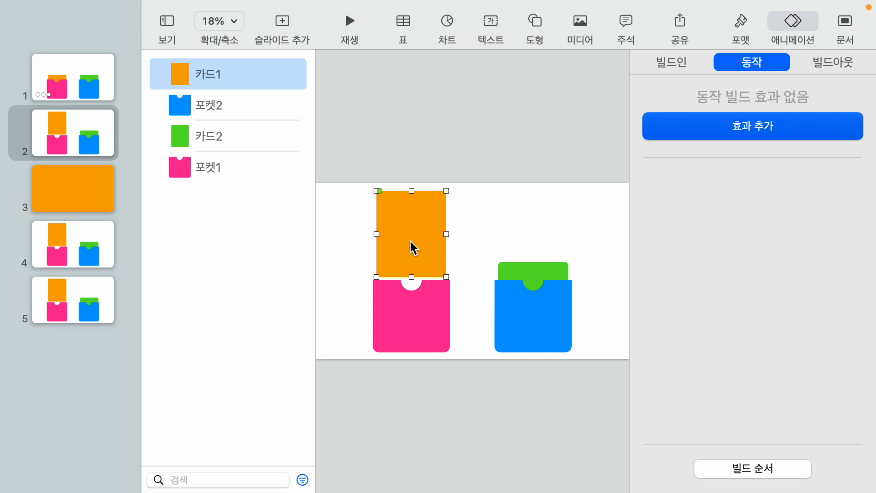
left_click(449, 151)
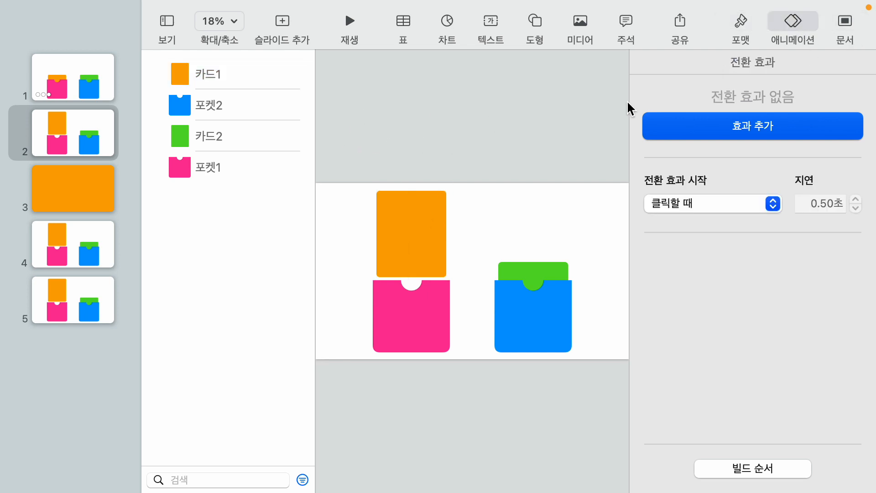
left_click(77, 133)
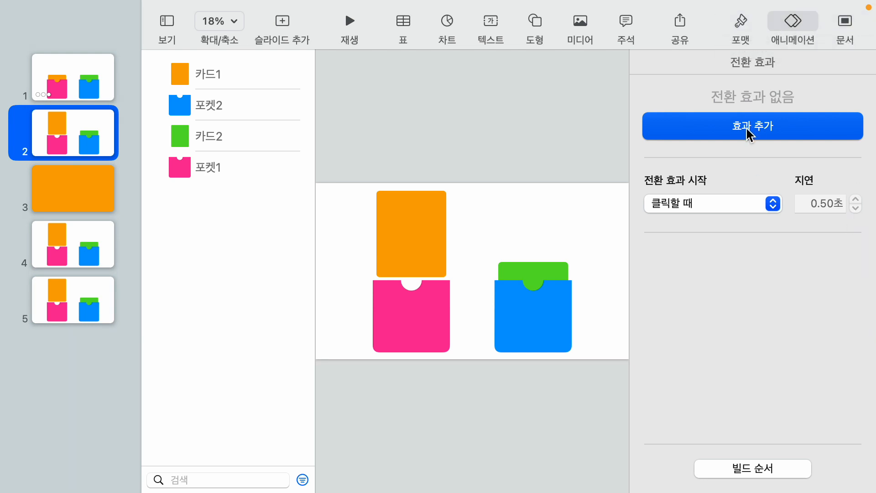
left_click(765, 134)
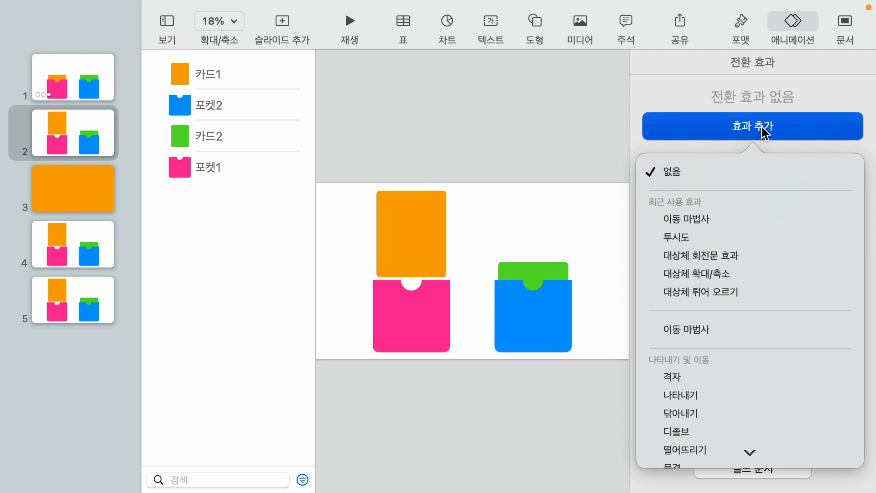
left_click(691, 218)
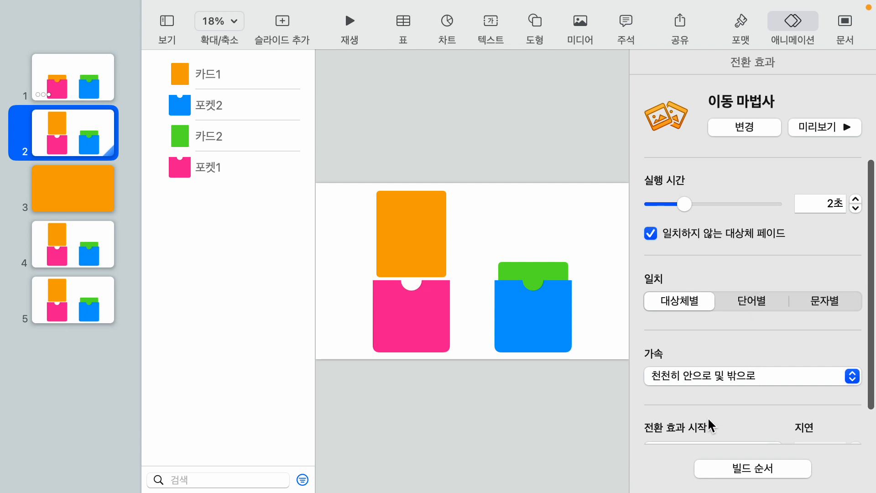
Set slide 2's Magic Move transition to start automatically (자동으로)
scroll(723, 408, "down", 3)
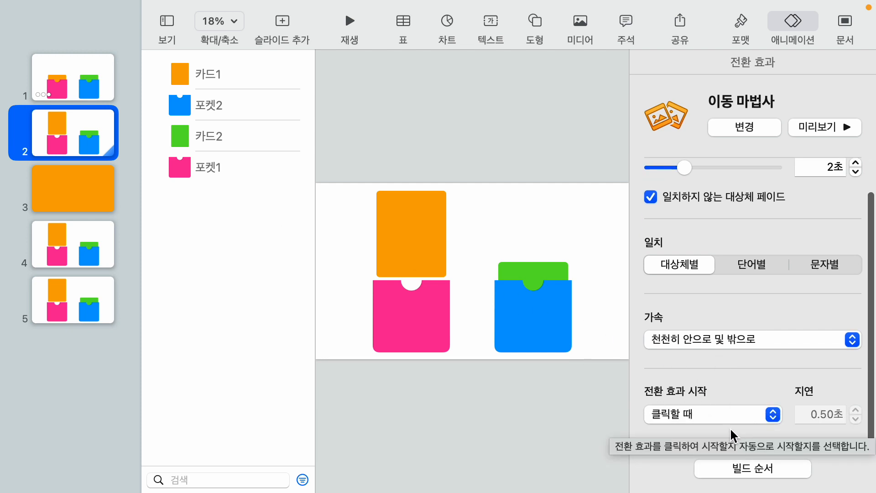
left_click(736, 415)
left_click(697, 437)
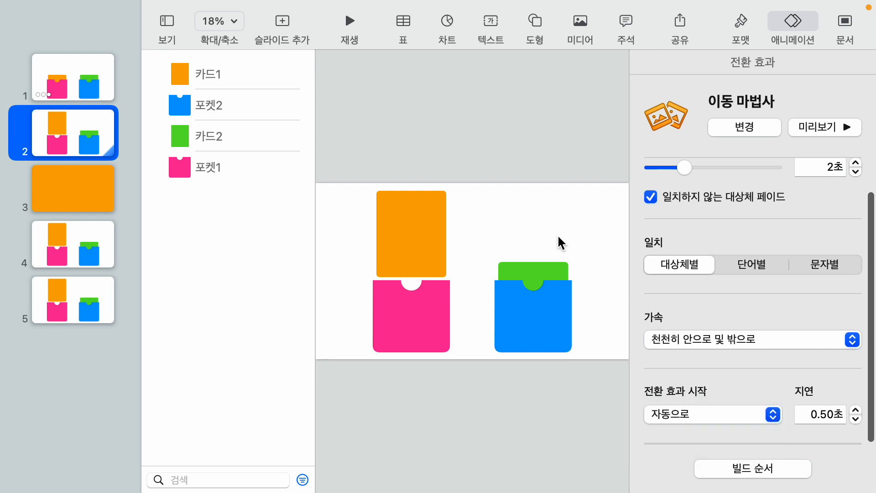
left_click(424, 130)
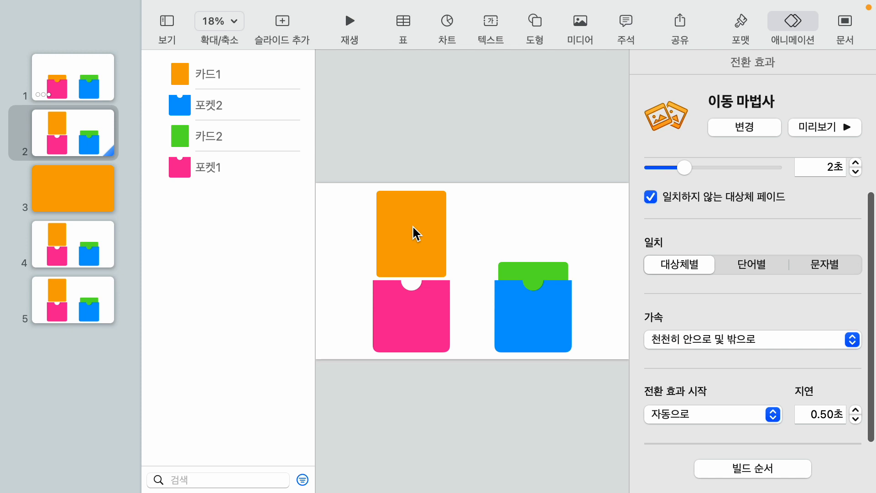
Insert a text box on the orange slide 3 and make its text white
left_click(54, 195)
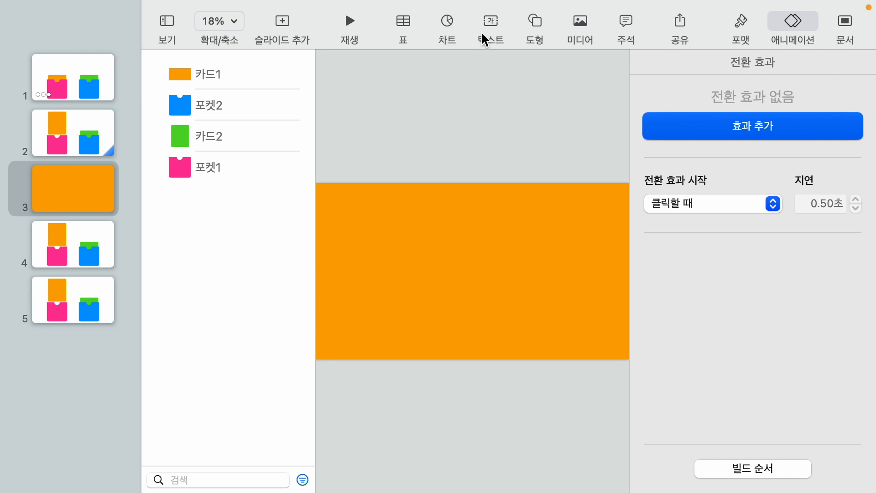
left_click(492, 22)
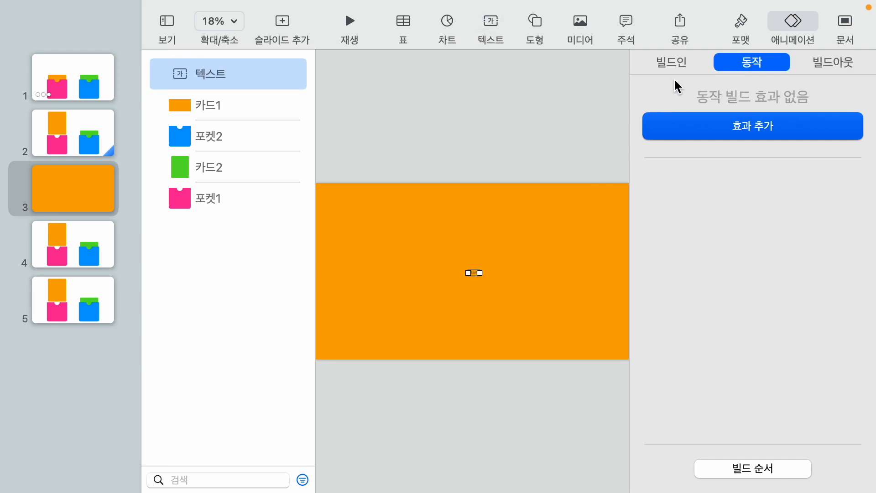
left_click(742, 20)
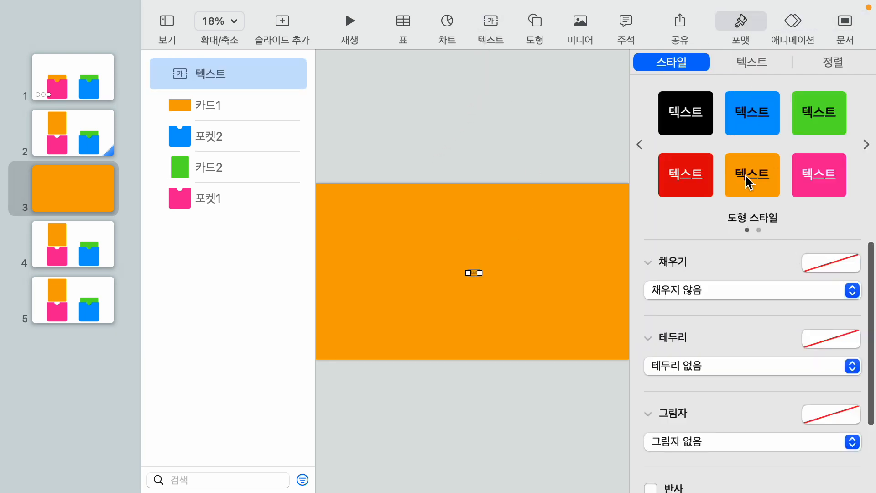
left_click(752, 62)
left_click(825, 362)
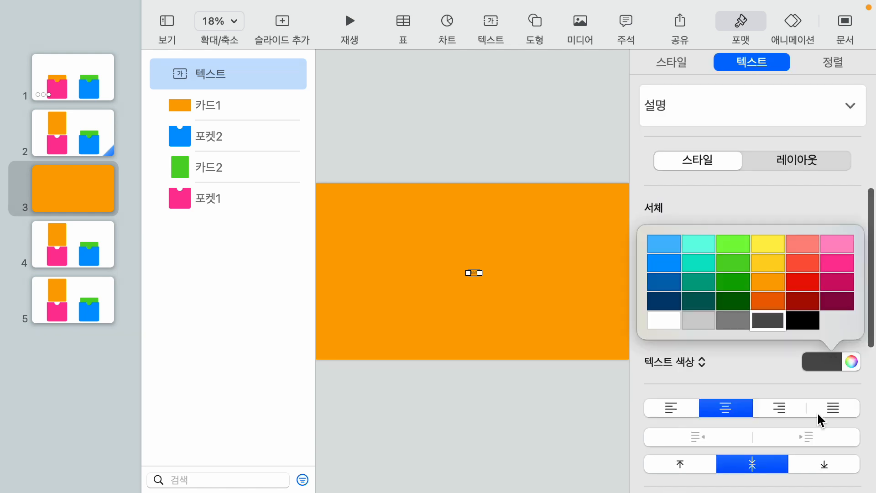
left_click(653, 317)
Try a text size of 100 pt on slide 3's text box, and settle on 150 pt
left_click(807, 257)
type("100")
key("Return")
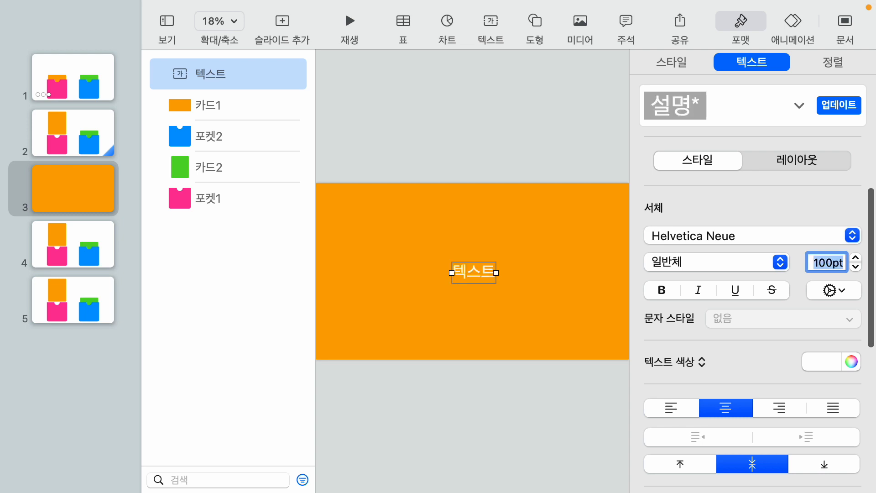
type("150")
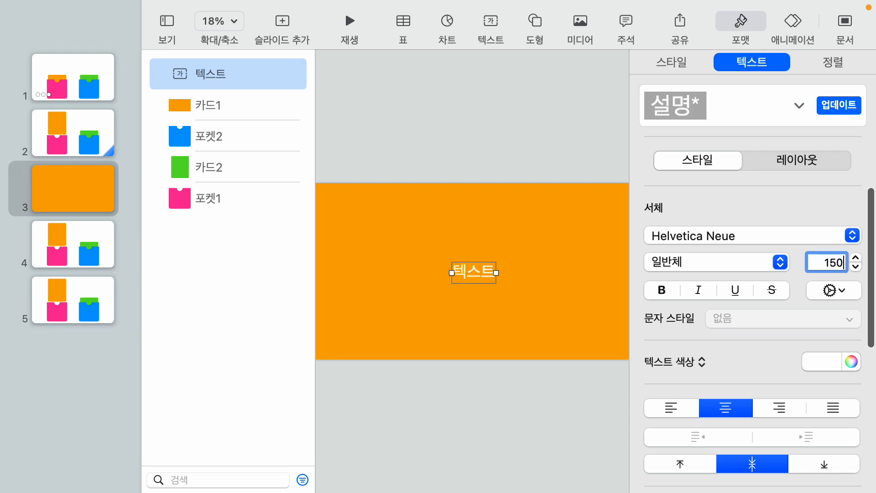
key("Return")
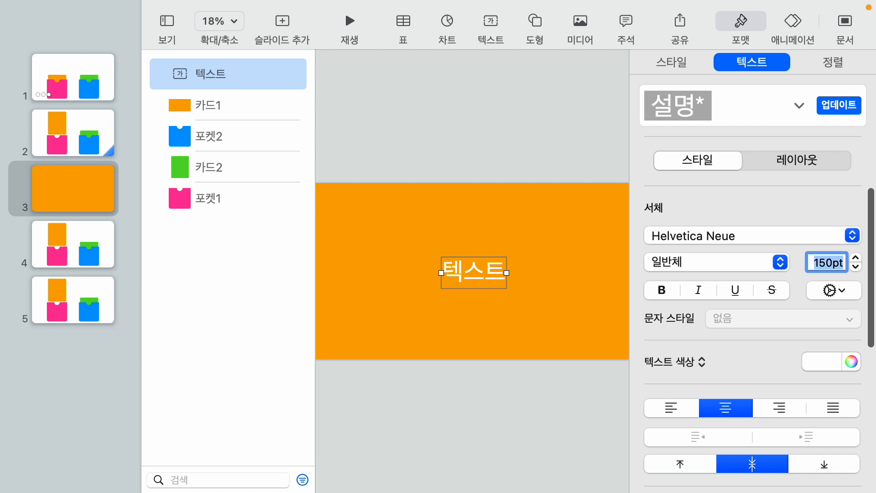
Replace the placeholder wording in slide 3's text box with "텍스트 입력"
type("ㅌ")
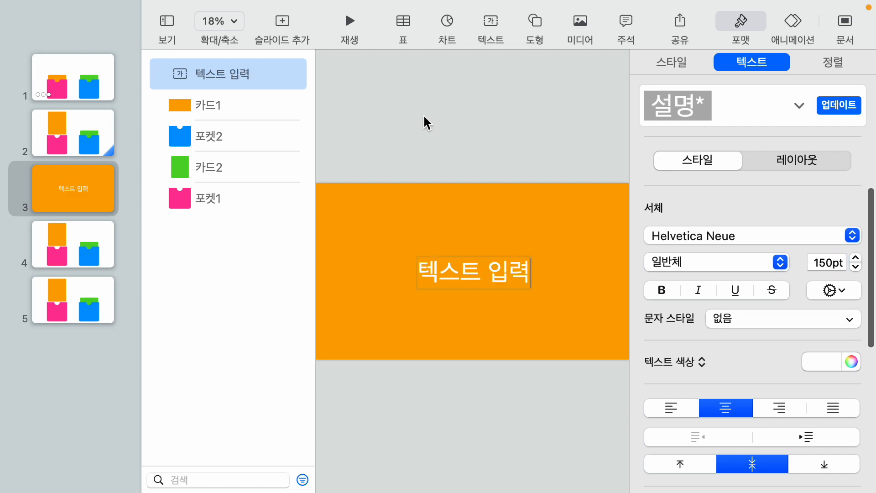
left_click(424, 121)
left_click(459, 283)
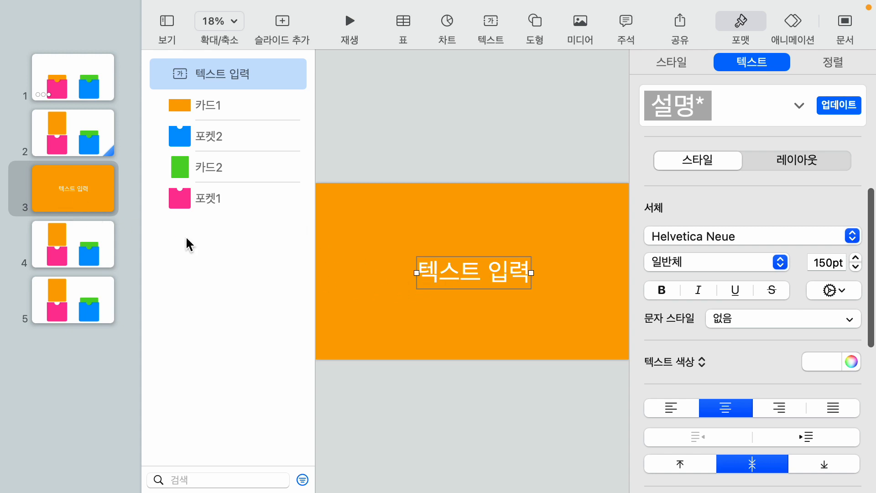
Duplicate the orange text slide 3 four times
left_click(75, 199)
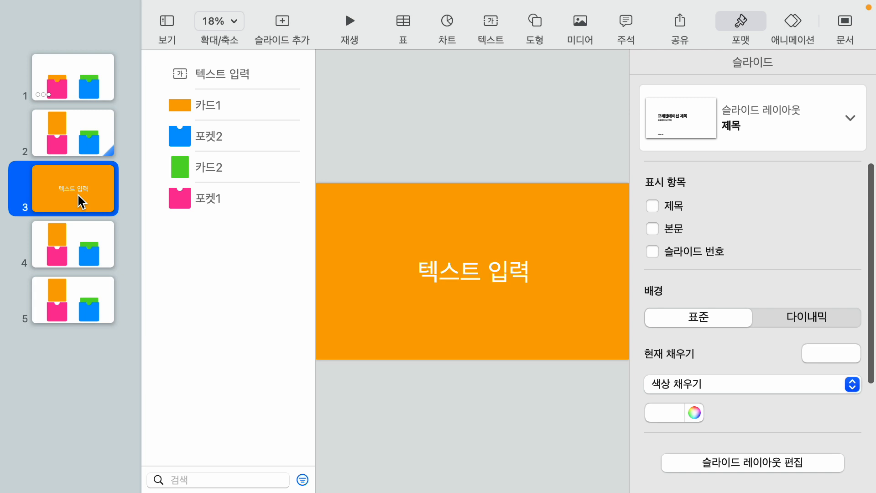
key("super+d")
key("super+d")
key("super+d")
key("super+d")
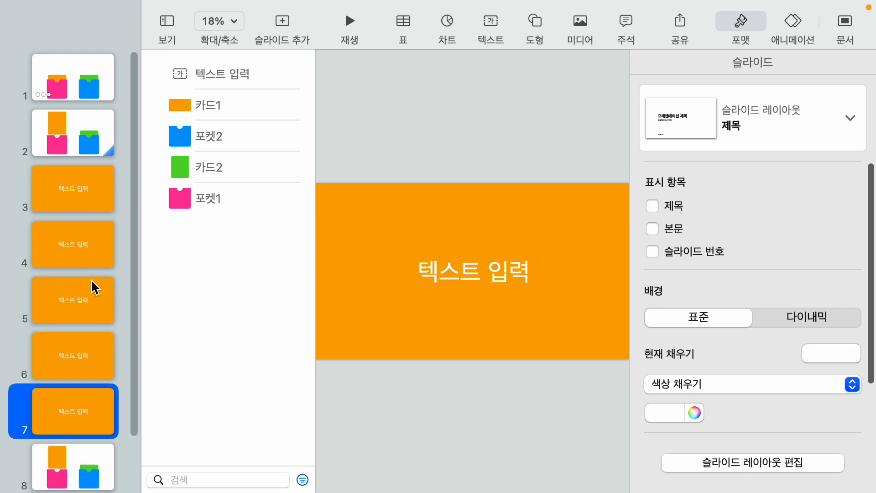
Look through the four duplicated orange slides, 4 to 7, and delete them all
left_click(72, 252)
left_click(72, 292)
left_click(71, 354)
left_click(76, 416)
left_click(75, 251)
left_click(76, 410, "shift")
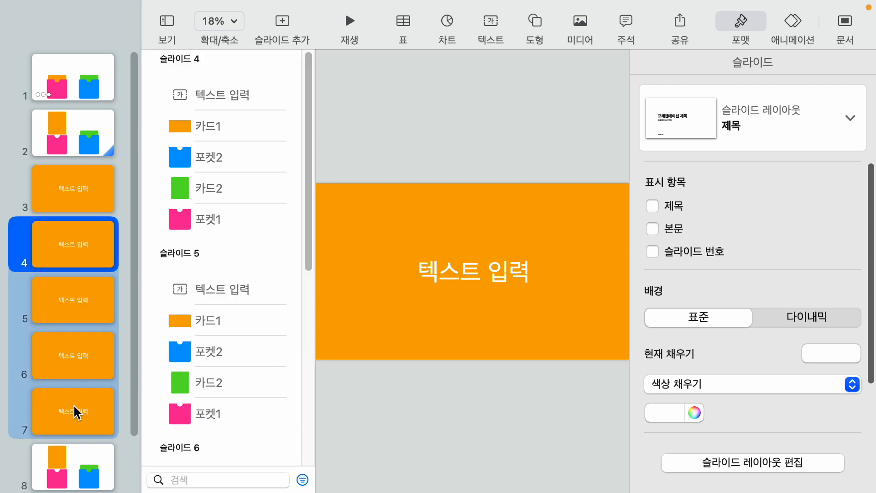
key("Delete")
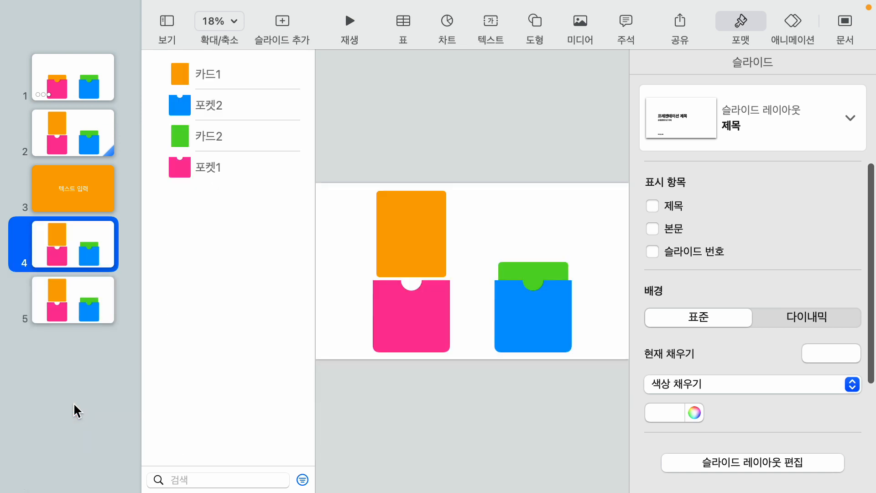
Add an Appear (나타내기) build-in effect to the "텍스트 입력" text on slide 3
left_click(66, 198)
left_click(520, 126)
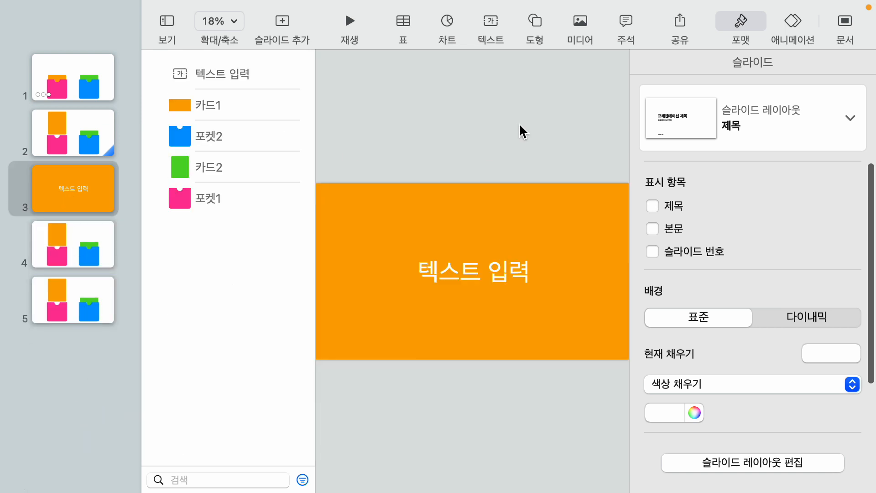
left_click(464, 274)
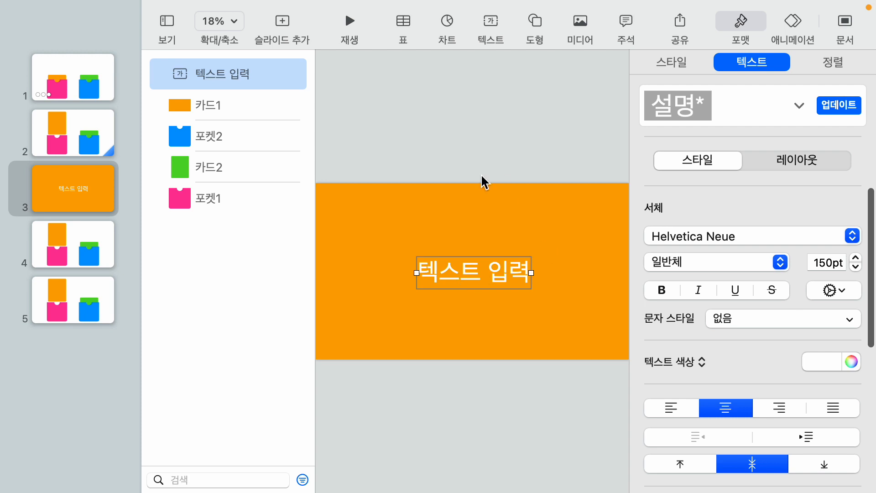
left_click(784, 32)
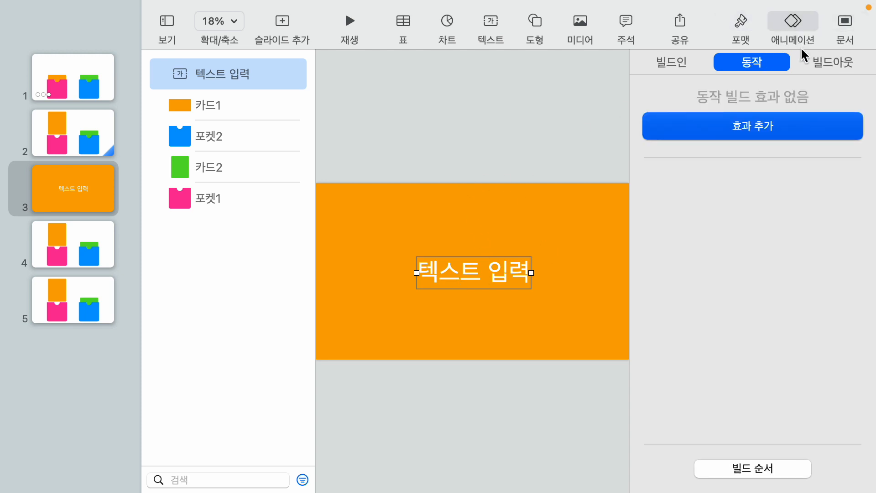
left_click(669, 63)
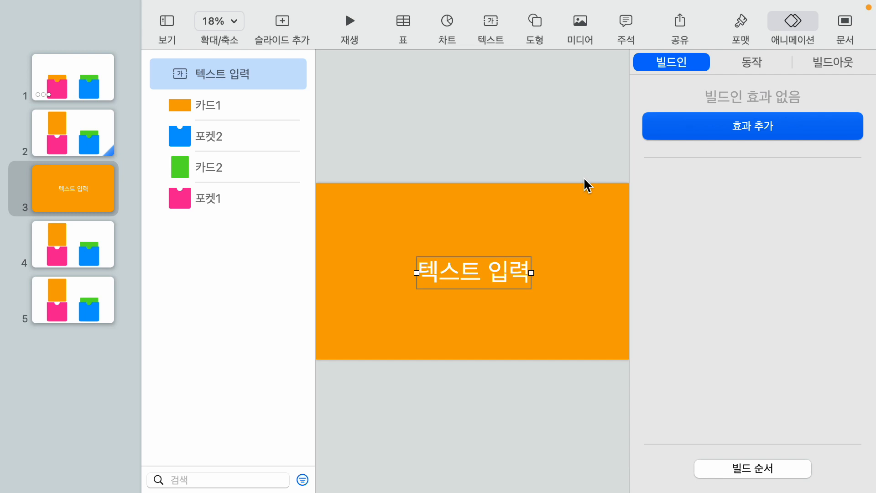
left_click(814, 122)
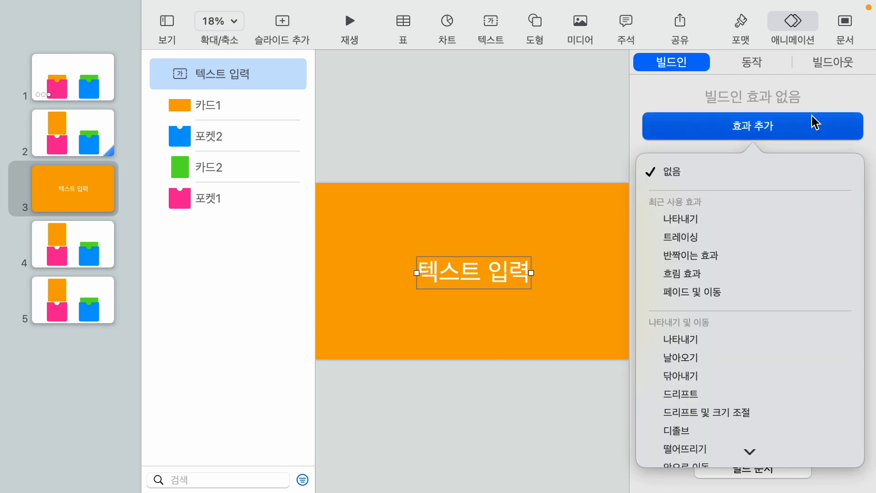
left_click(683, 220)
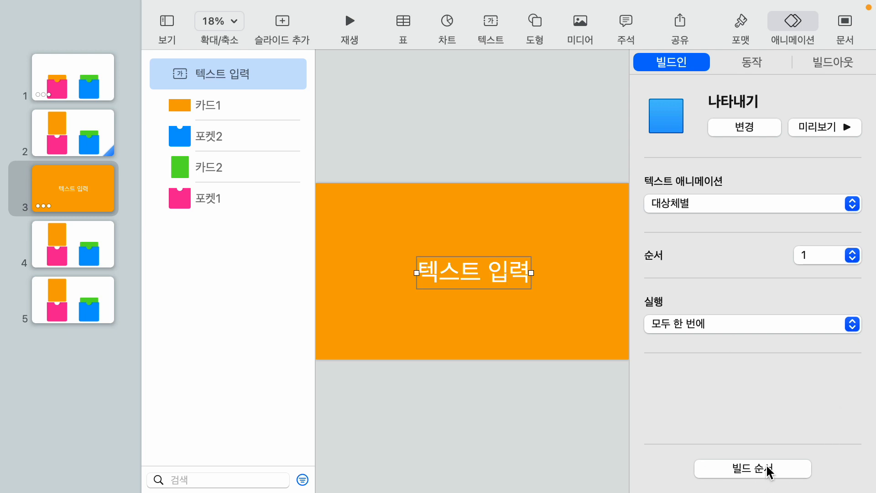
Set the text's Appear build to start after the transition (전환 효과 다음에) in the build order
left_click(752, 468)
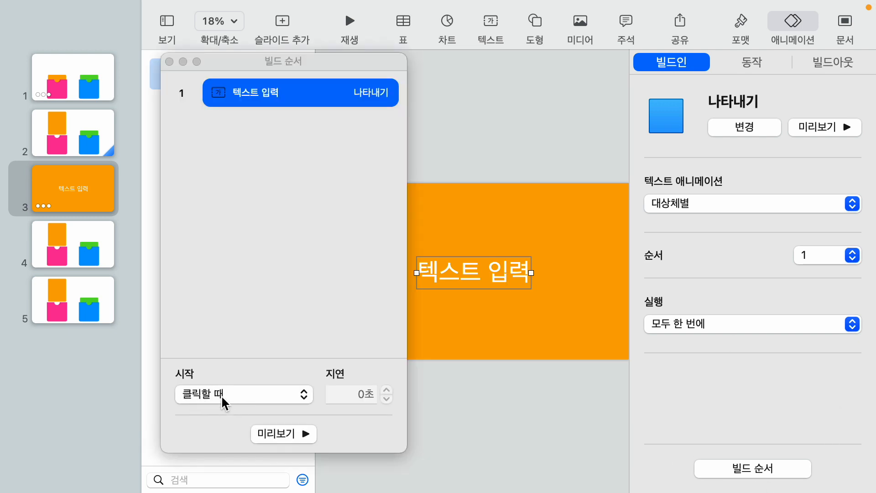
left_click(238, 400)
left_click(236, 416)
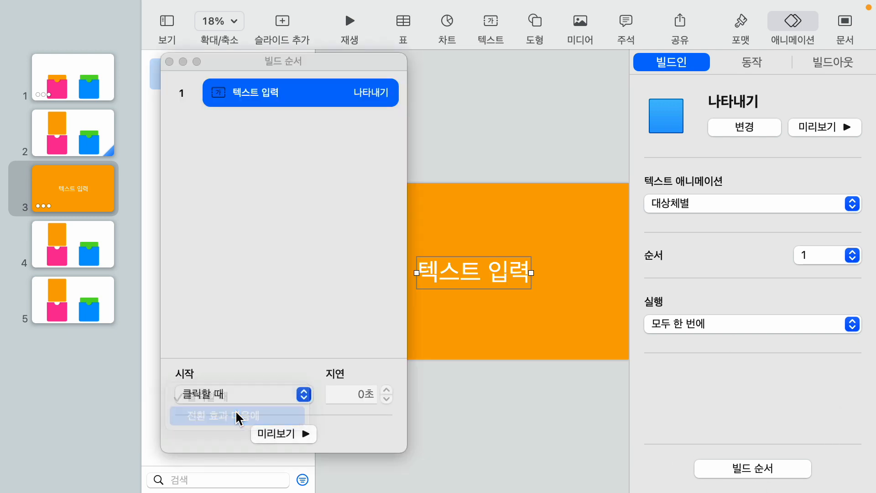
left_click(169, 61)
left_click(513, 183)
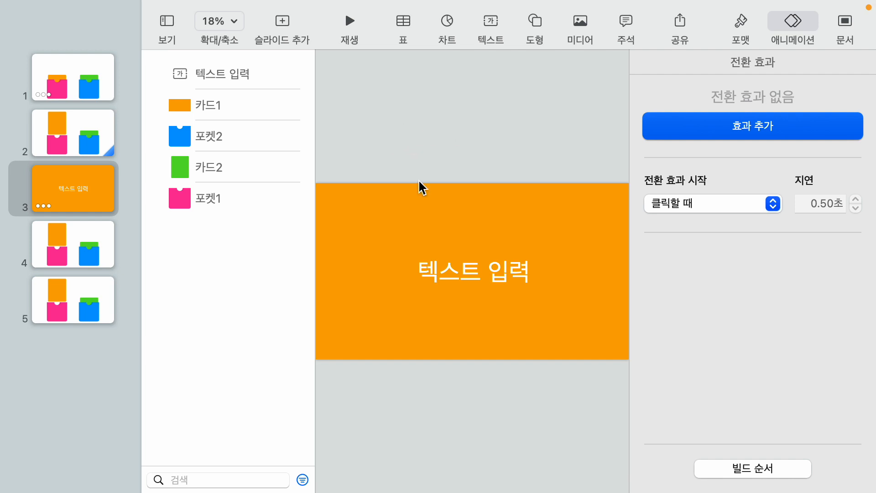
Apply the Magic Move (이동 마법사) transition to the orange text slide 3
left_click(446, 216)
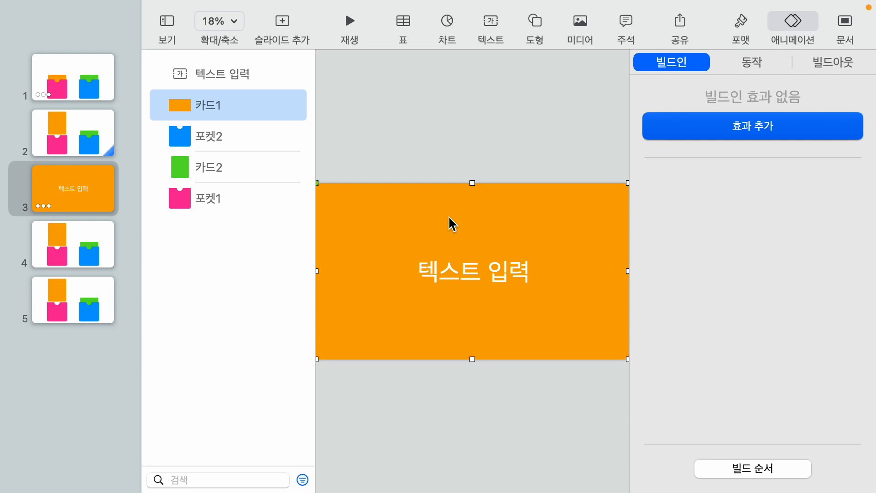
left_click(462, 122)
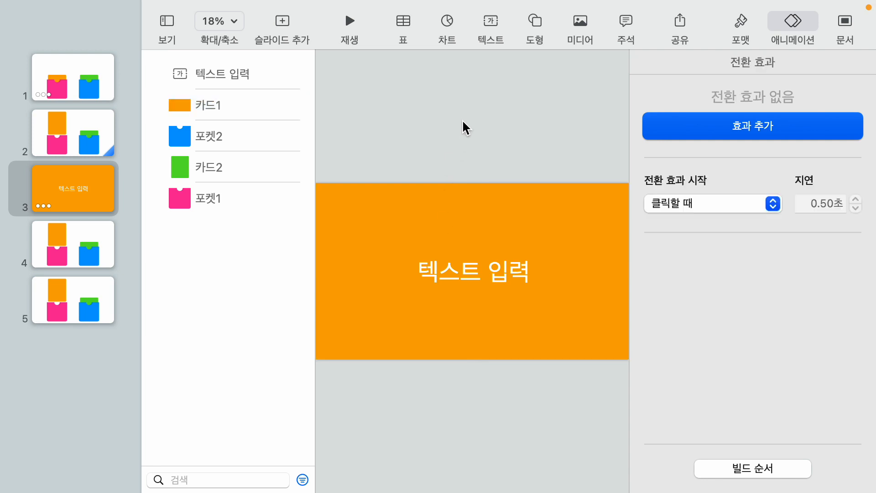
left_click(55, 192)
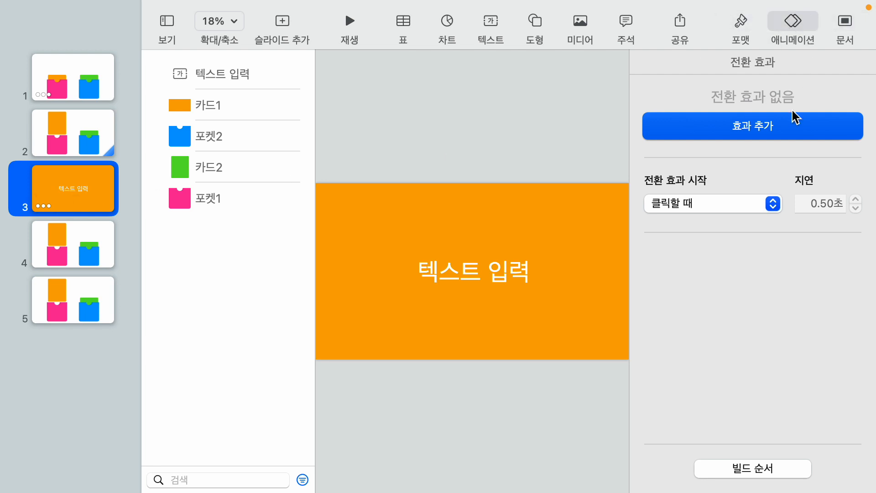
left_click(749, 137)
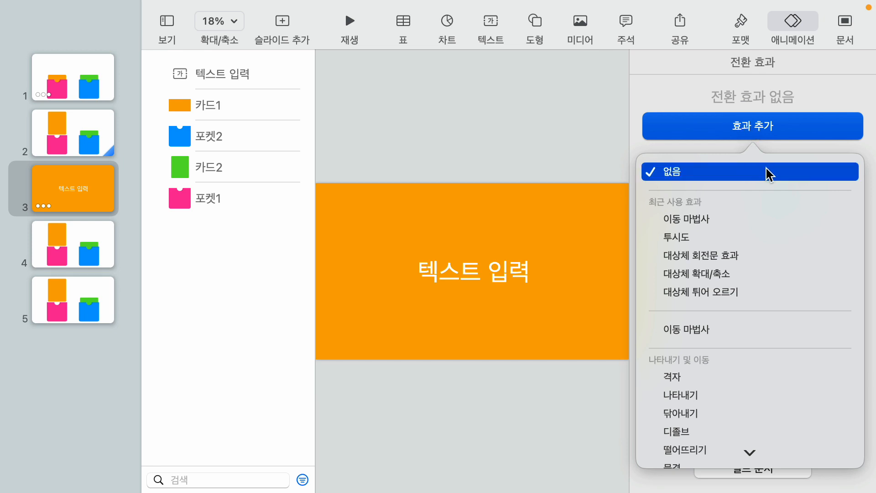
left_click(707, 222)
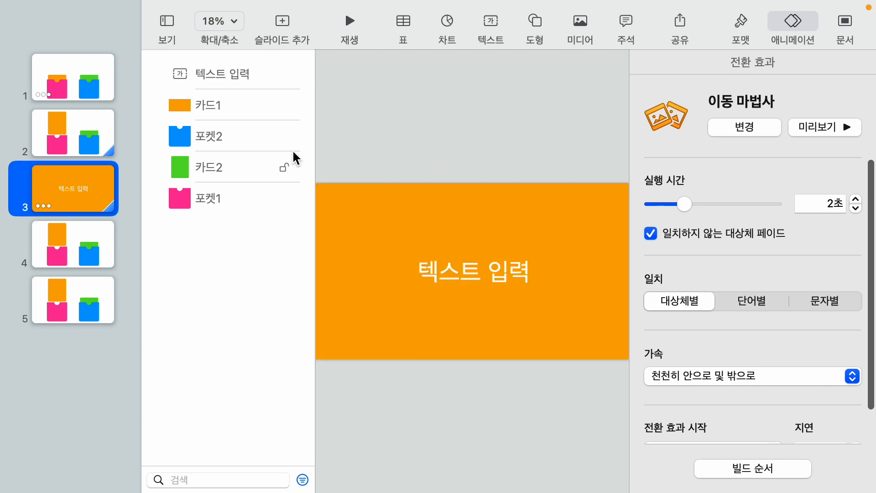
Set slide 4's transition to start automatically (자동으로)
left_click(59, 241)
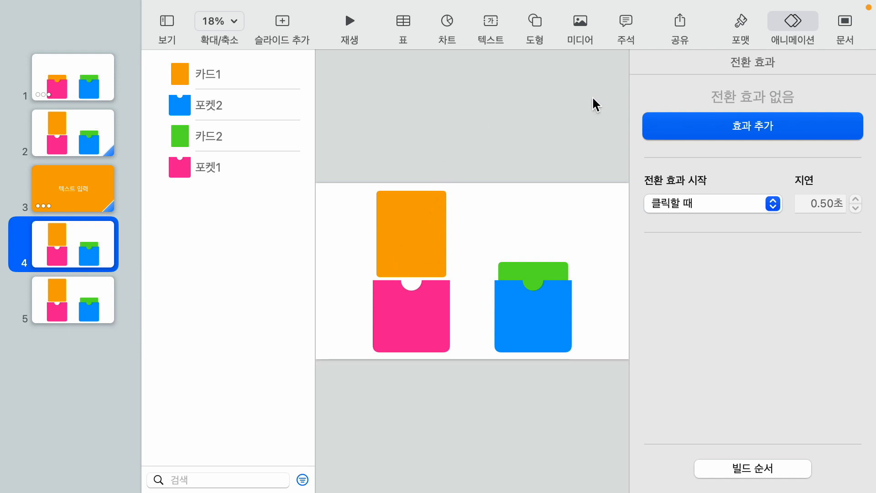
left_click(677, 213)
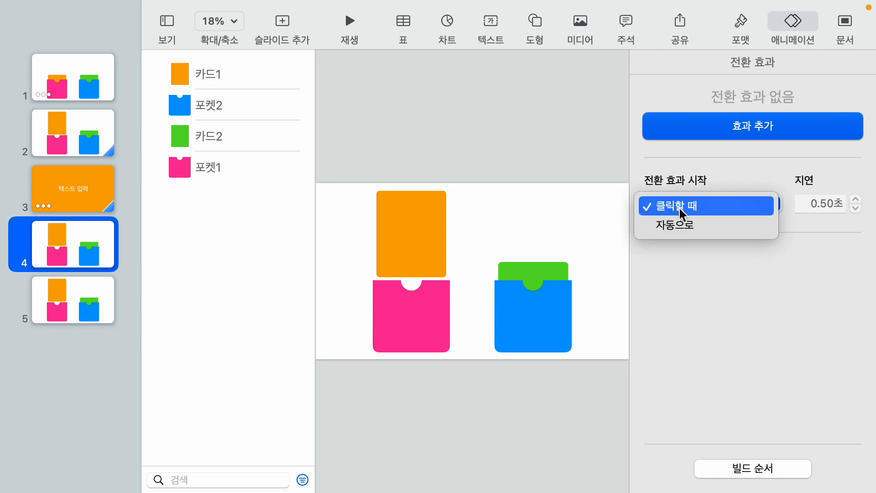
left_click(668, 224)
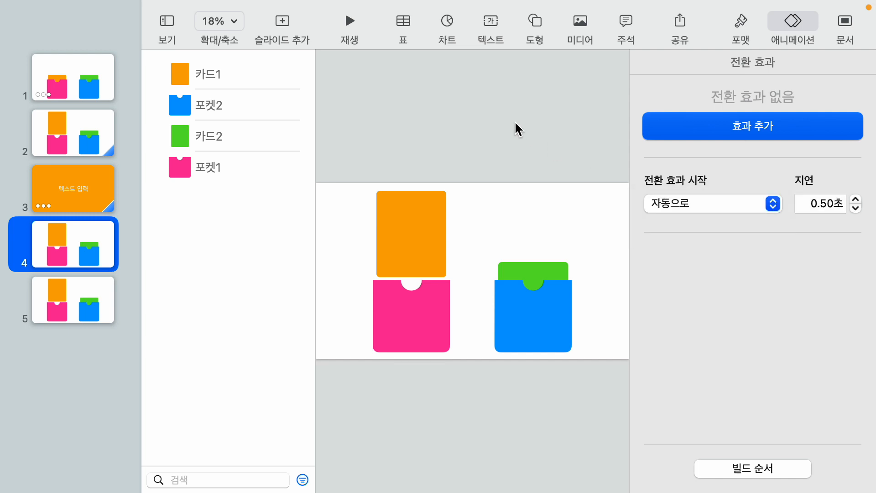
left_click(515, 123)
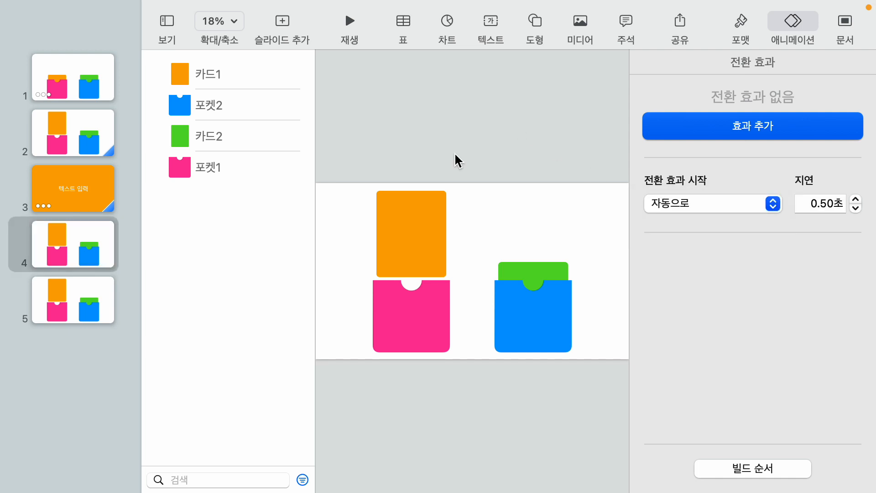
Duplicate 카드2 on slide 5 and place the green copy over the pink pocket, lined up horizontally with the orange card
left_click(58, 312)
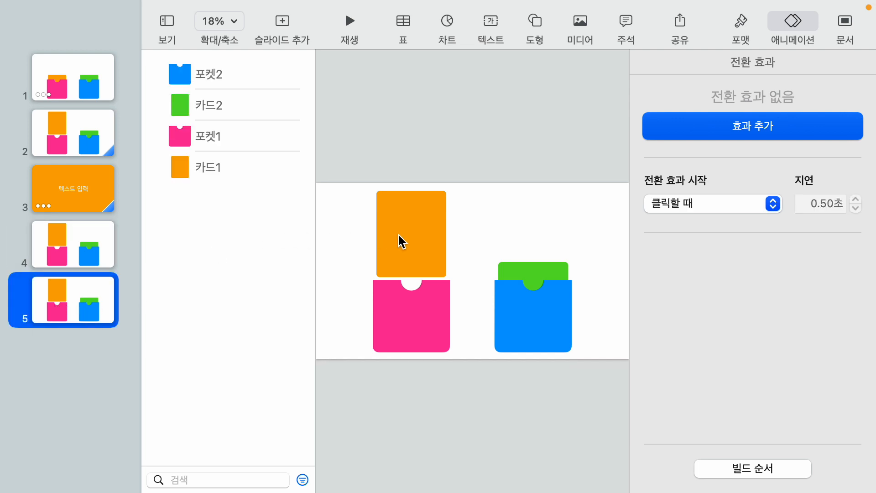
left_click(419, 228)
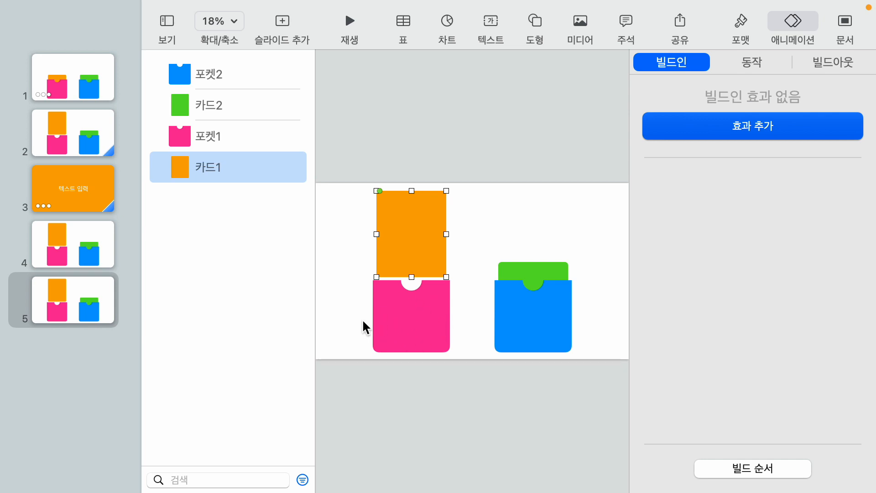
left_click(535, 270)
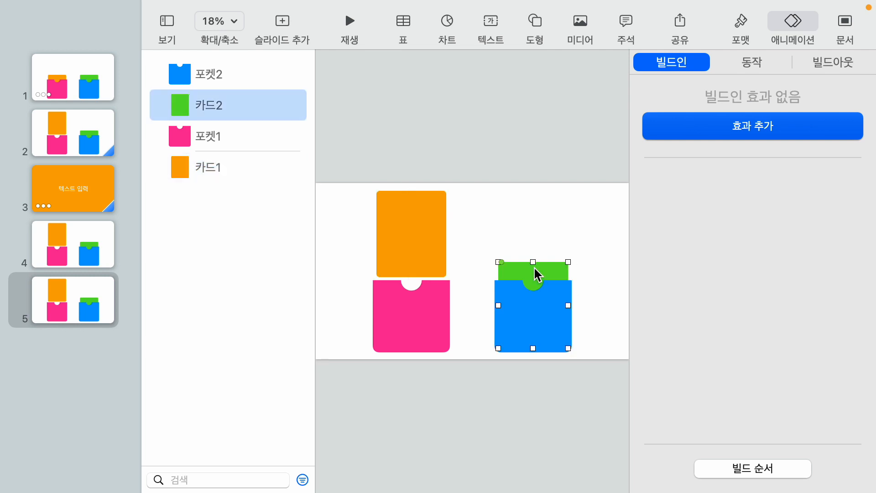
key("super+d")
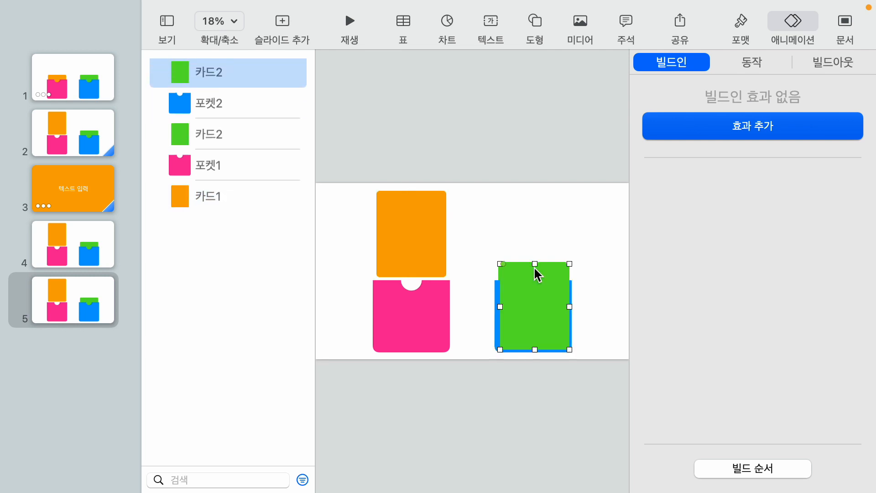
left_click_drag(523, 314, 403, 347)
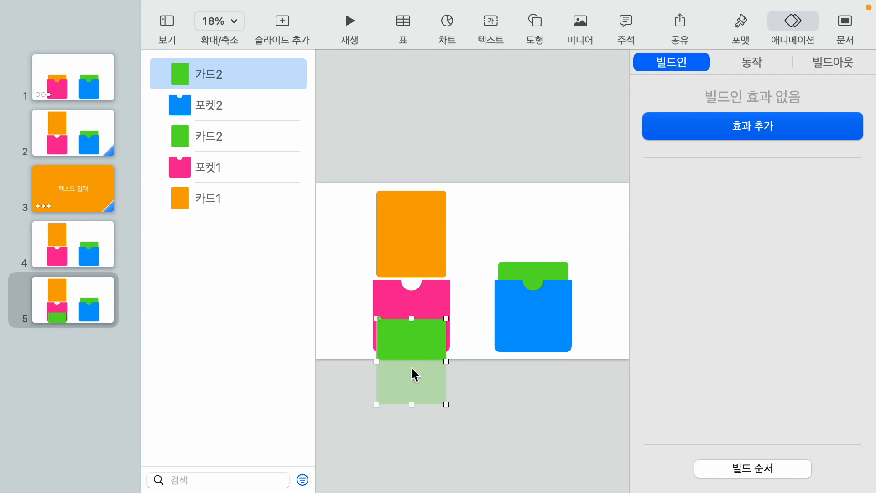
Align the tops (상단) of the green copy and the original 카드2 on slide 5
left_click(534, 264, "shift")
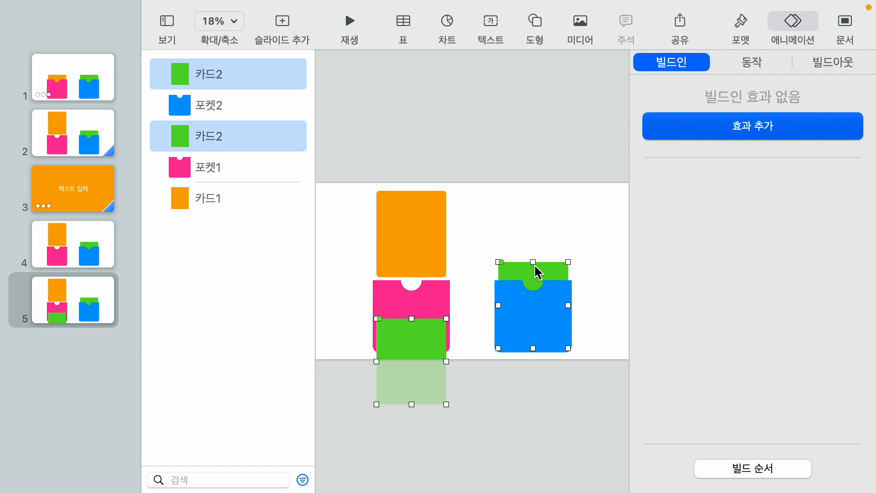
right_click(508, 272)
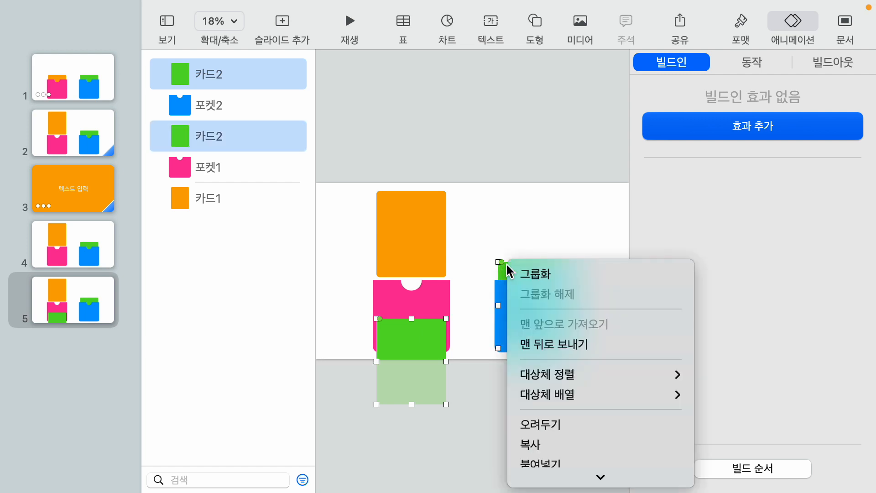
mouse_move(564, 375)
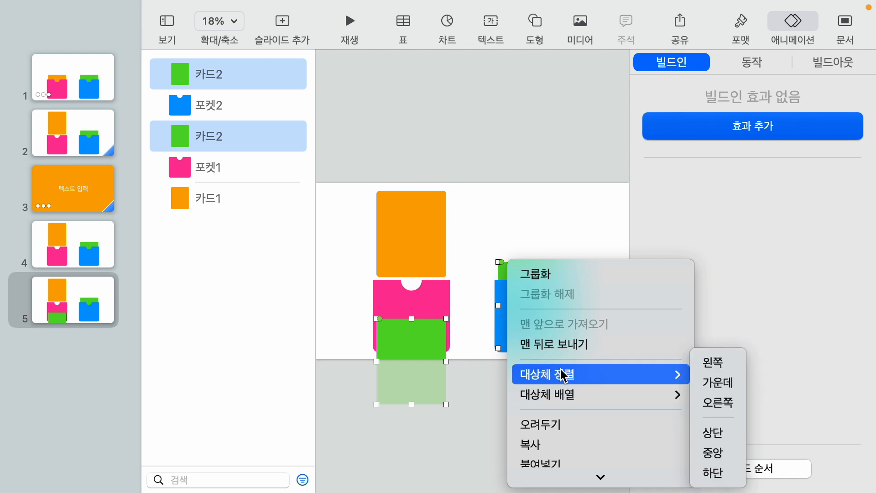
left_click(731, 437)
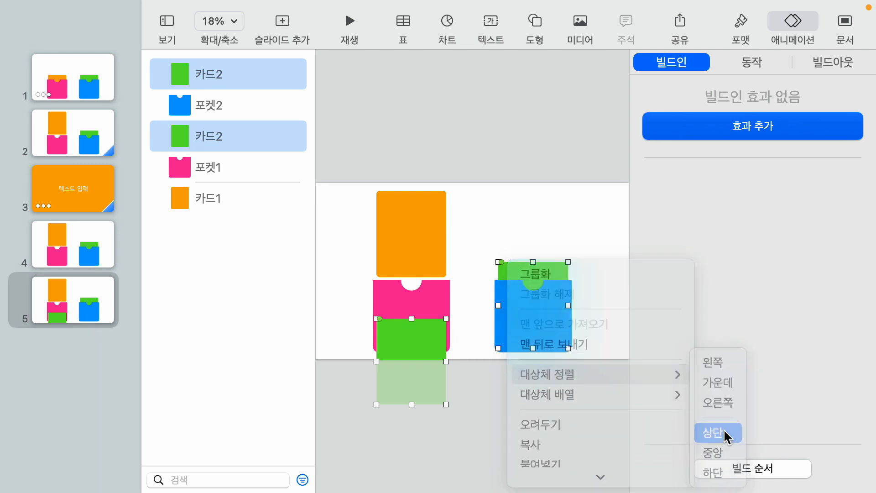
left_click(468, 209)
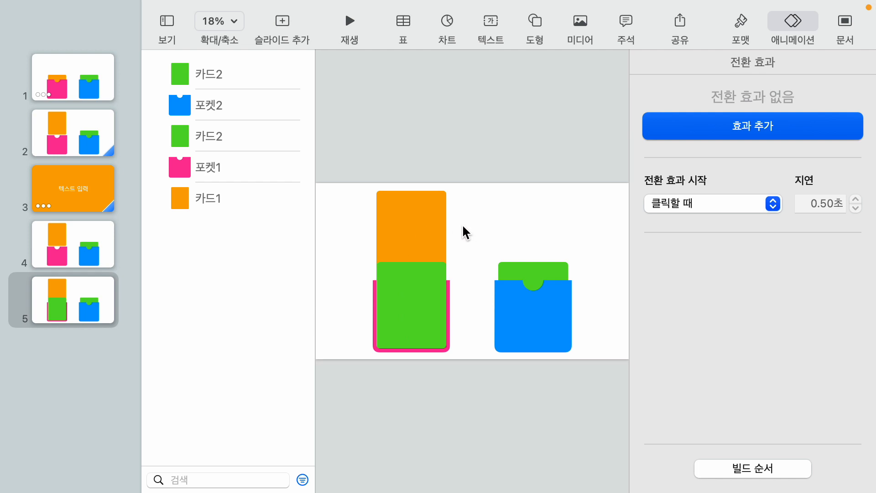
Add a Move (이동) action to 카드1 on slide 5, ending exactly over the green copy at X 373 pt, Y 485 pt
left_click(412, 230)
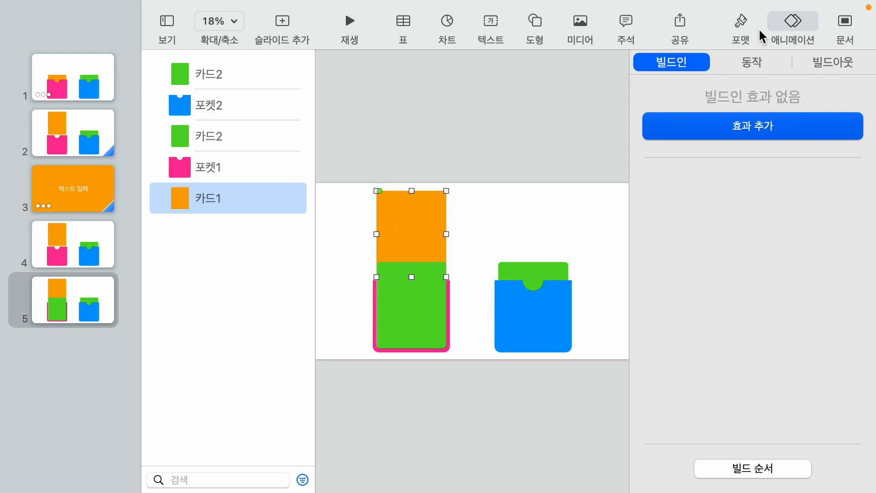
left_click(752, 63)
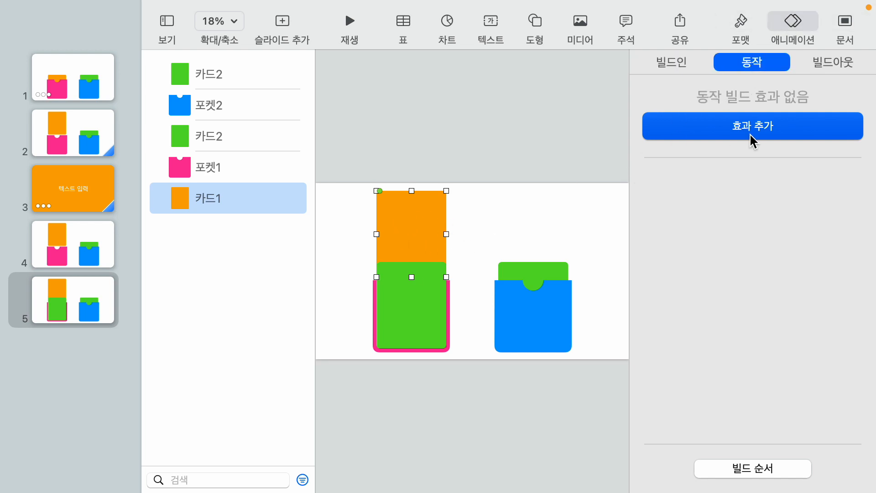
left_click(749, 133)
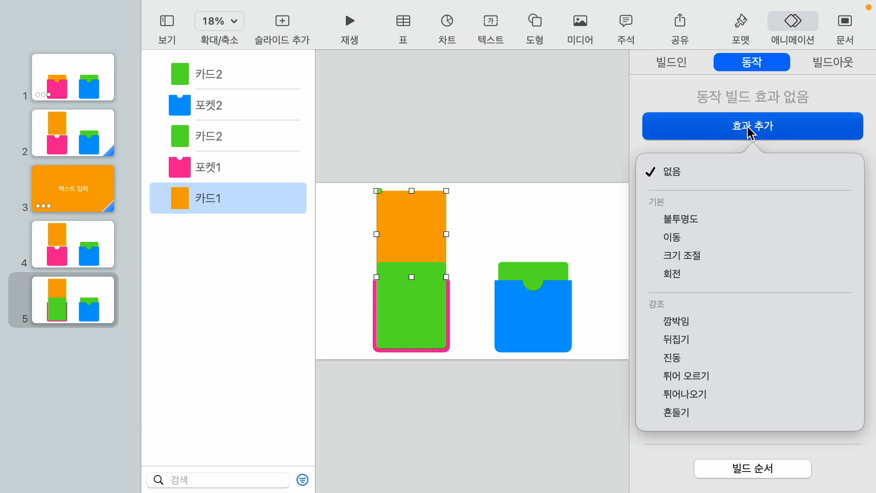
left_click(684, 240)
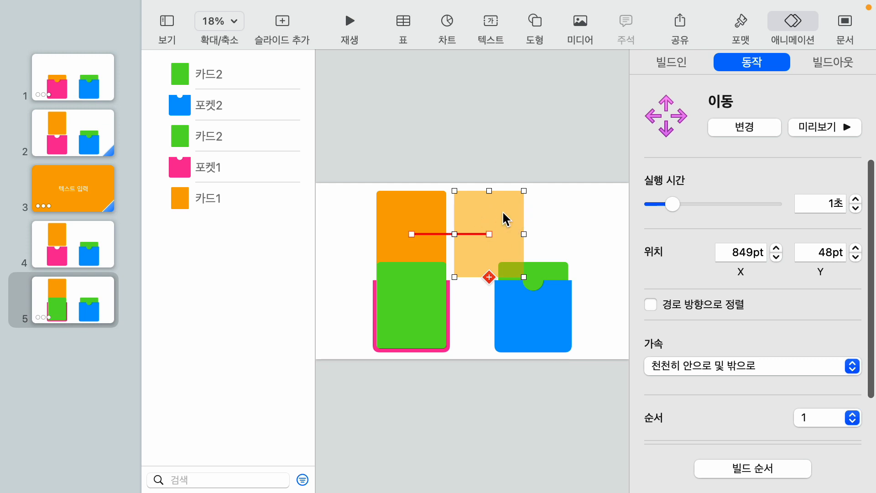
left_click_drag(503, 213, 427, 289)
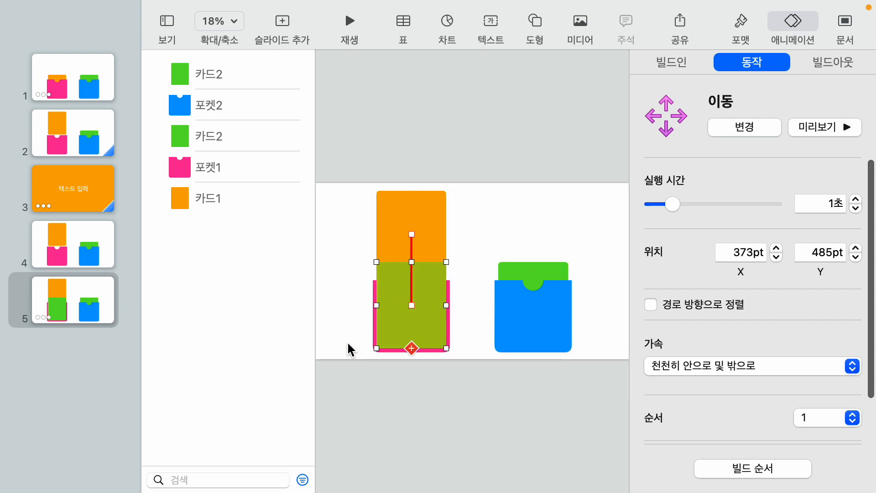
Delete the green 카드2 guide copy covering the pink pocket on slide 5
left_click(481, 206)
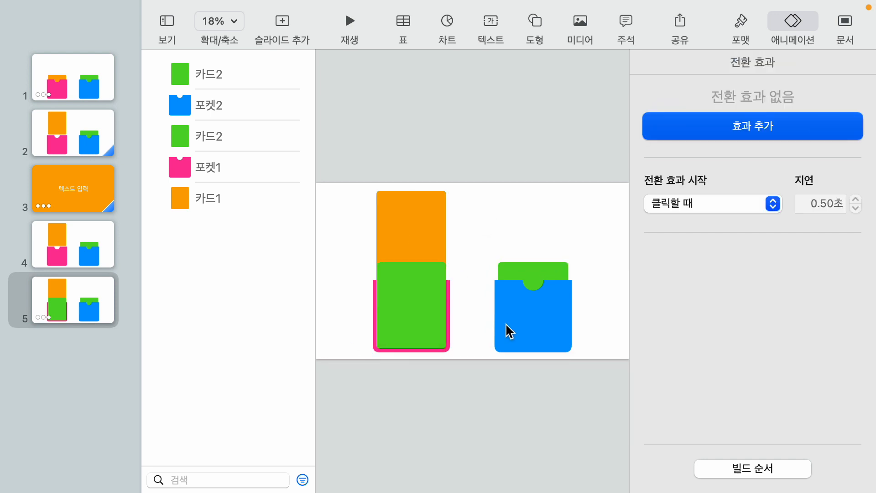
left_click(401, 301)
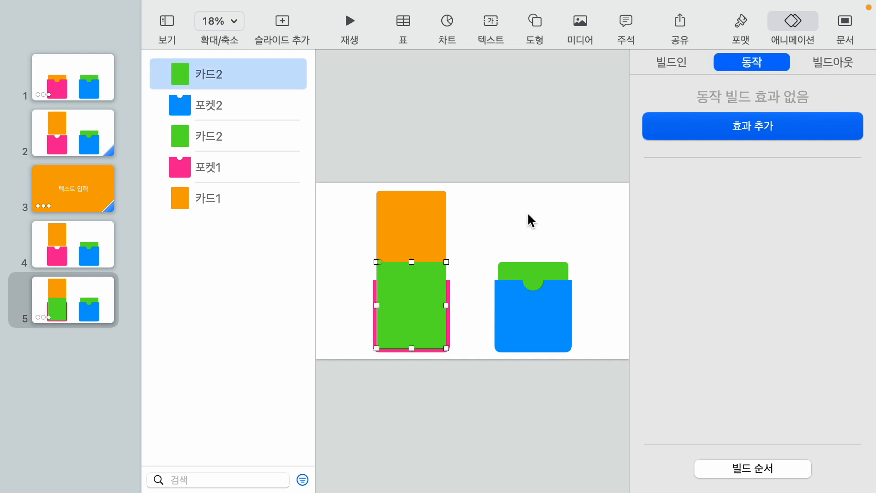
key("Delete")
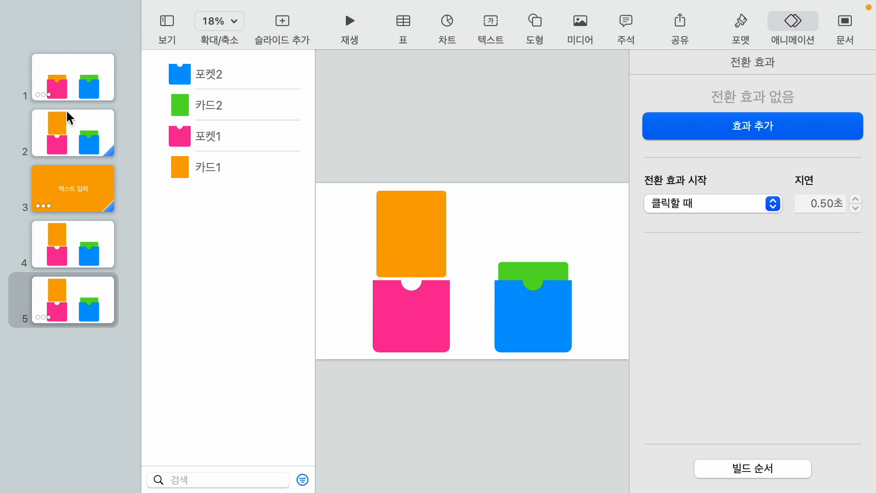
Play the slideshow from slide 1 through the orange card's return to its pocket, then exit playback
left_click(69, 77)
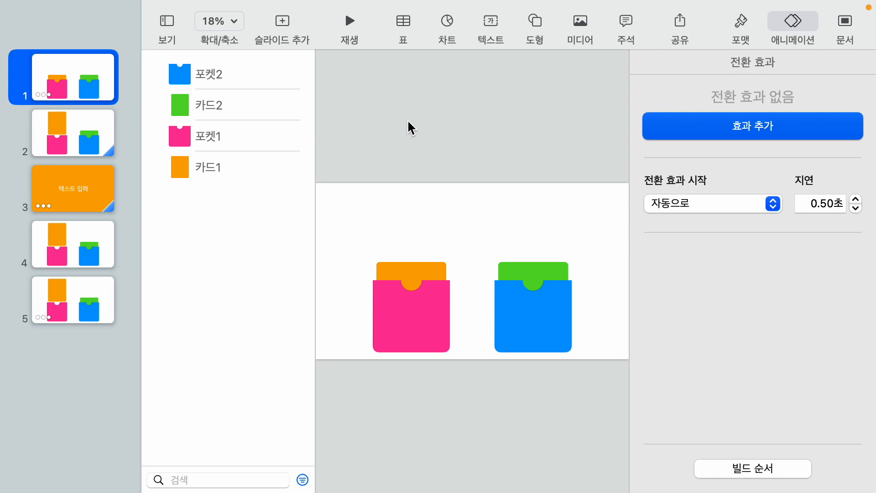
left_click(349, 20)
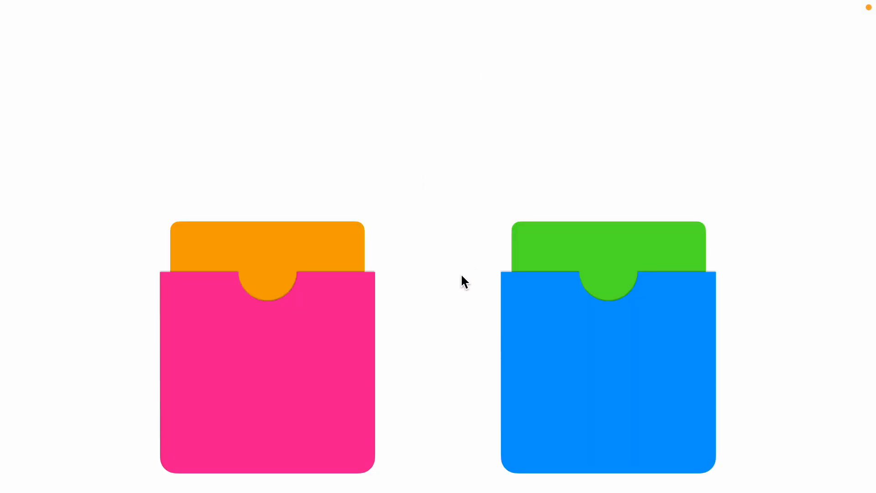
left_click(286, 178)
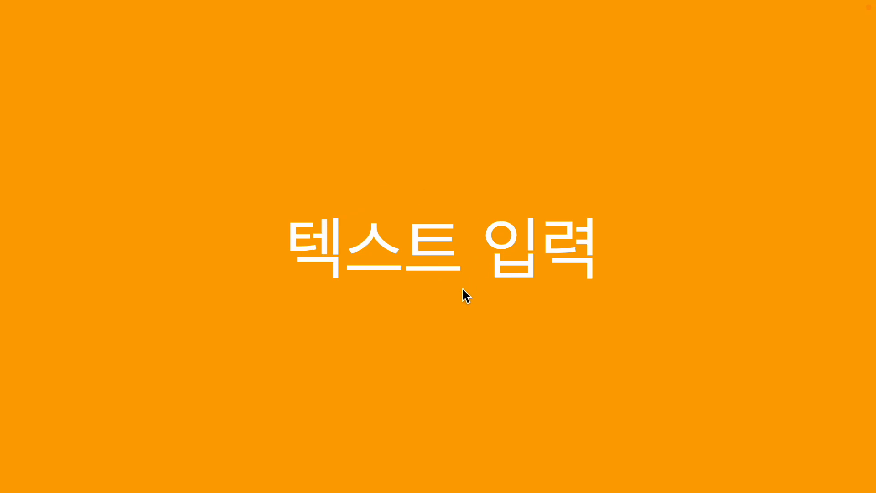
left_click(665, 122)
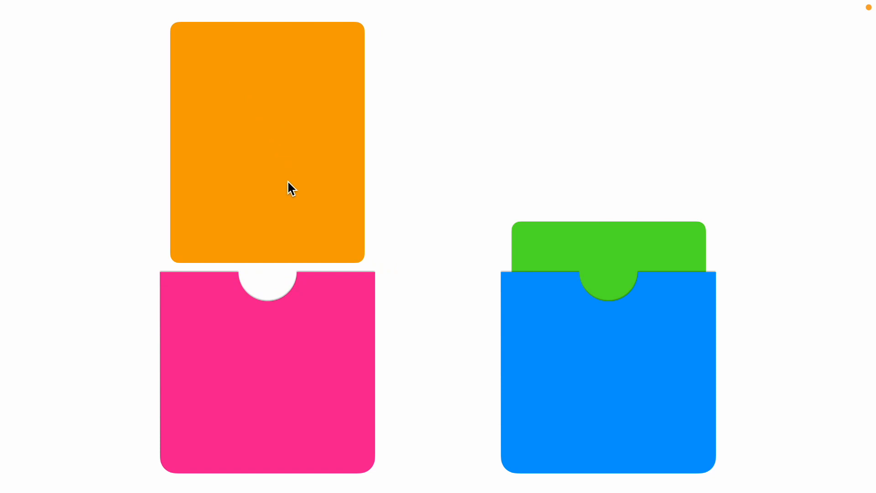
left_click(277, 394)
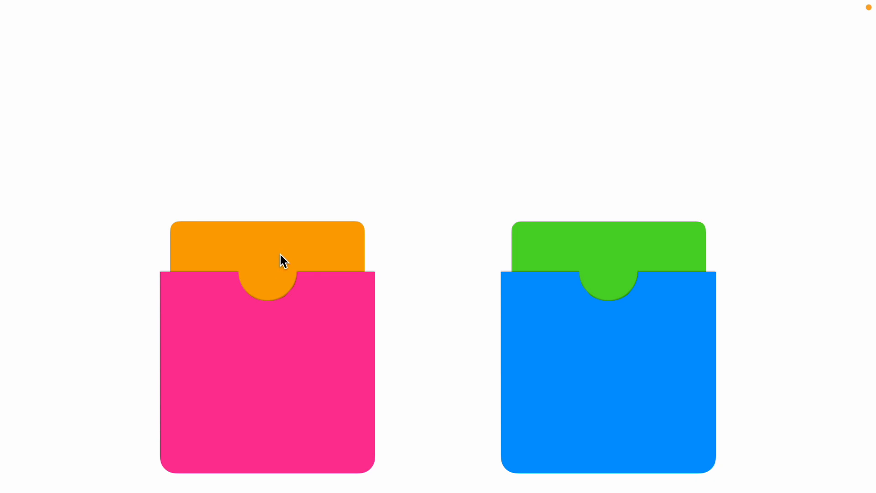
key("Escape")
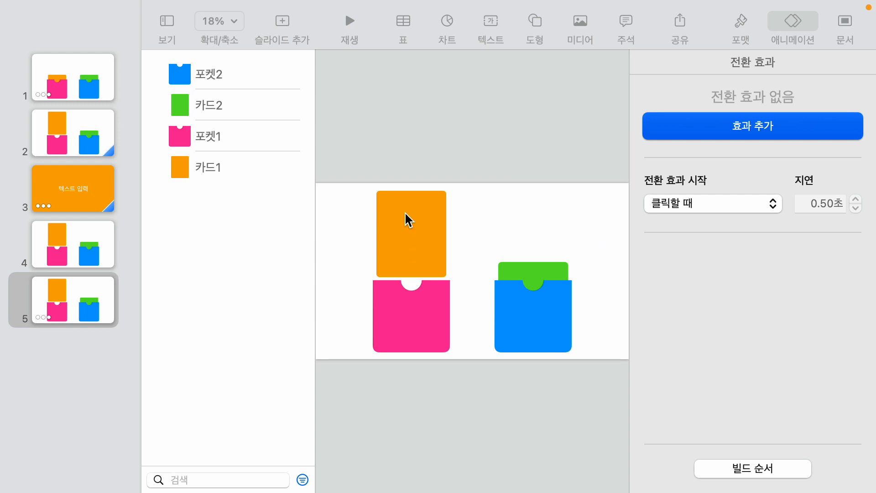
Set the Move (이동) action of 카드1 on slide 5 to start after the transition (전환 효과 다음에)
left_click(401, 242)
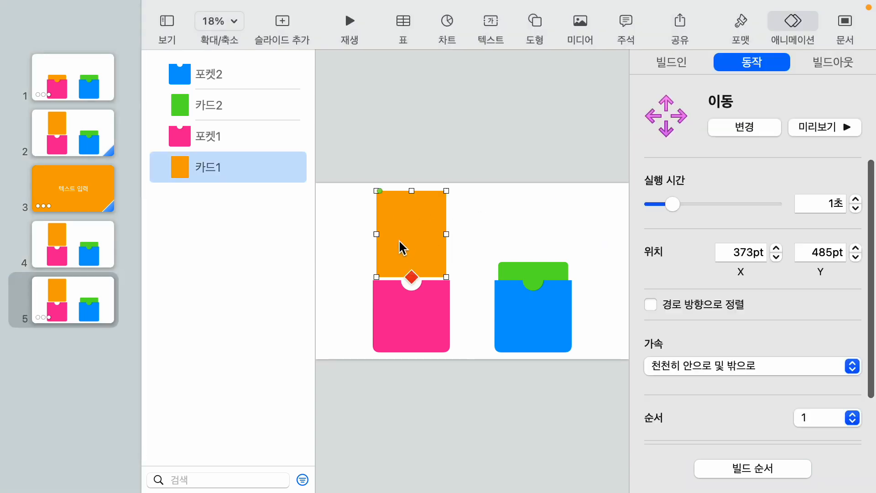
scroll(701, 349, "down", 3)
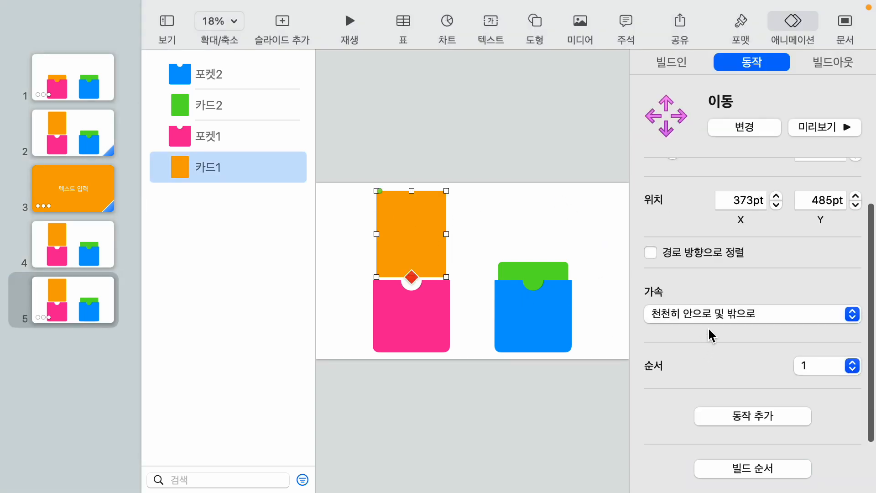
left_click(760, 472)
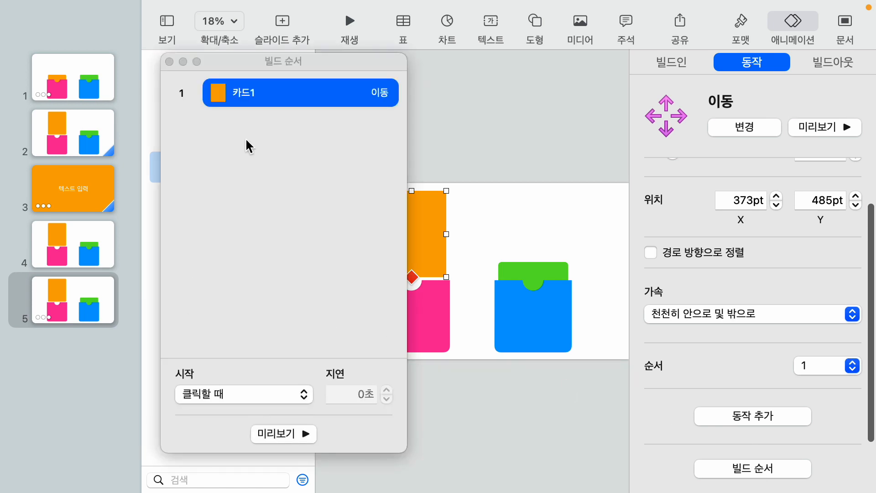
left_click(223, 393)
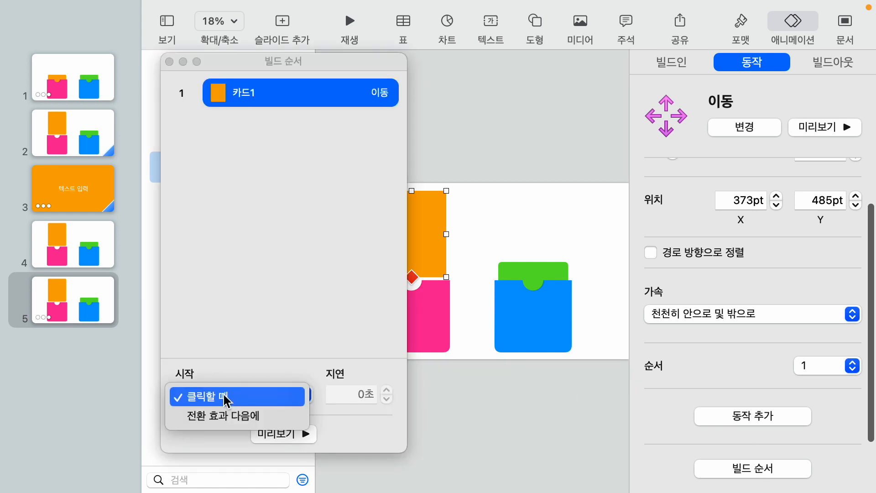
left_click(257, 415)
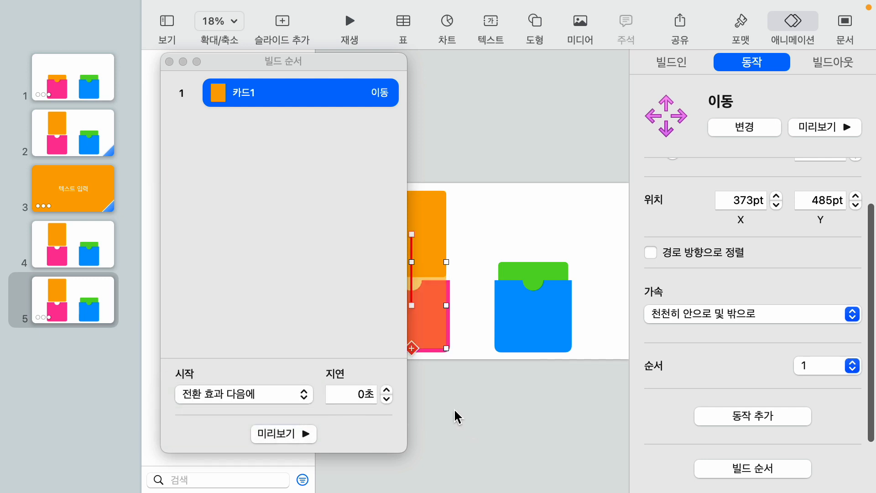
left_click(468, 417)
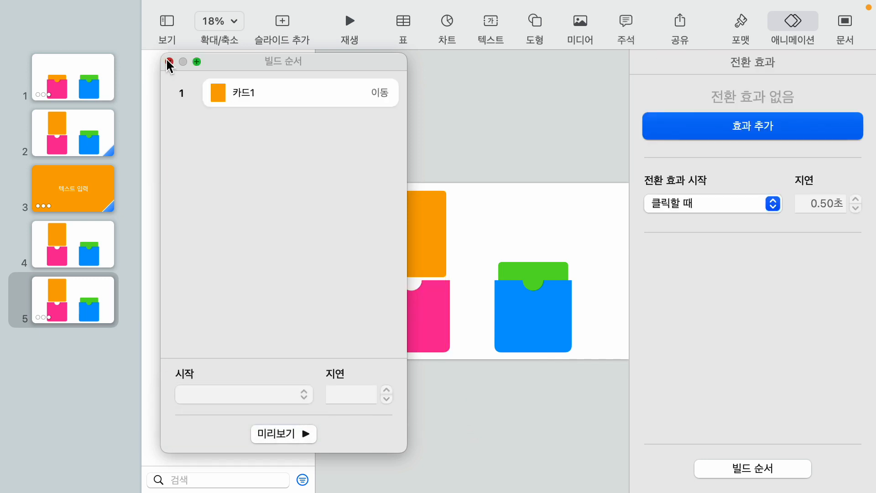
left_click(169, 61)
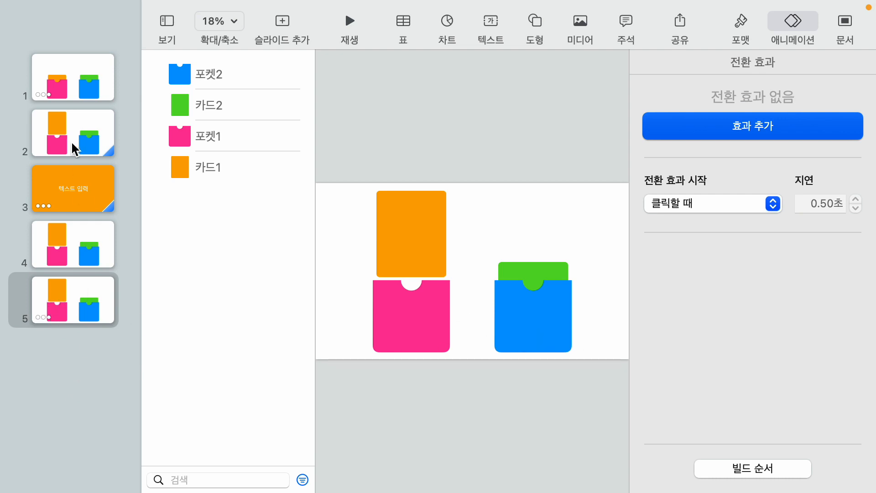
Duplicate slide 1 and move the copy to the end of the presentation as slide 6
left_click(73, 88)
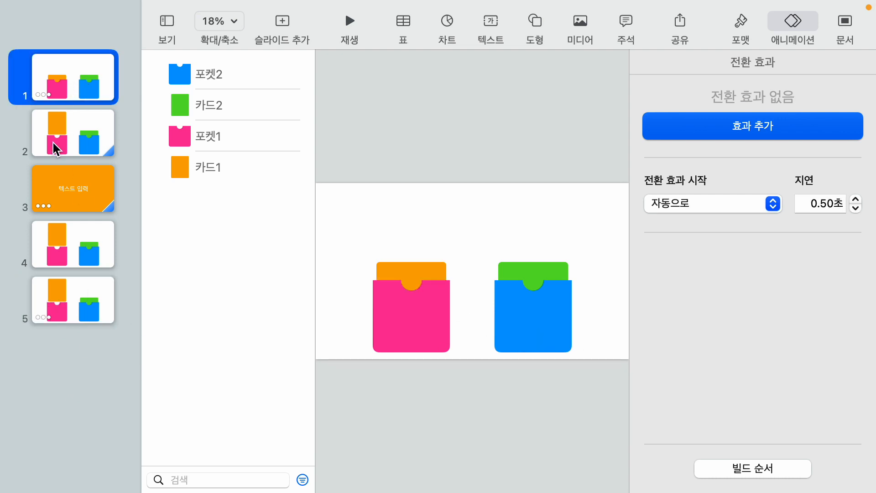
key("super+d")
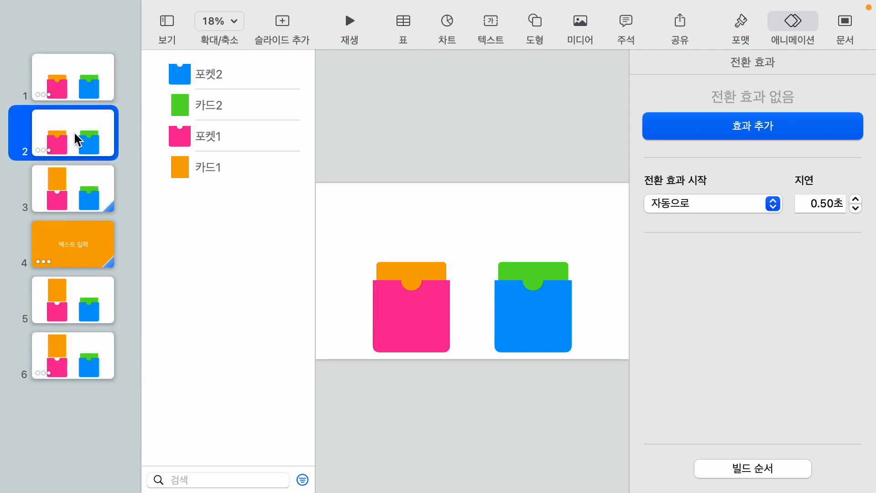
left_click_drag(67, 131, 96, 373)
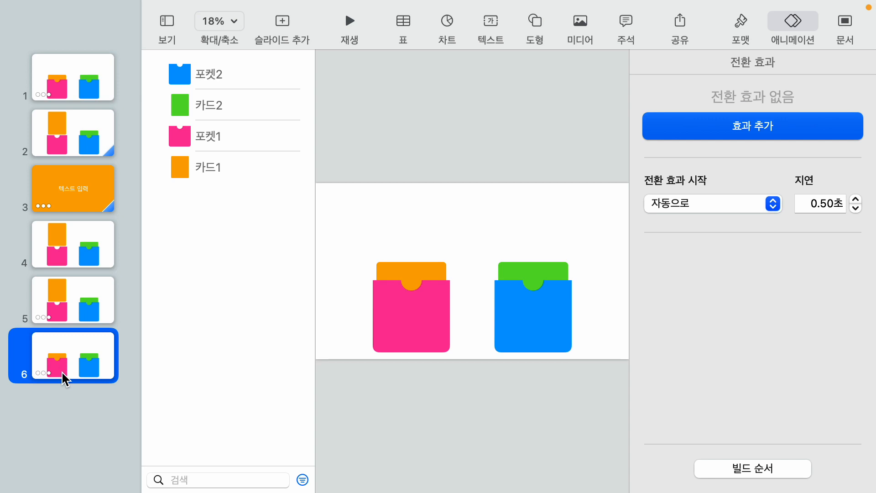
Remove the Move (이동) action from the orange 카드1 on slide 6 by changing it to 없음
left_click(409, 265)
left_click(408, 264)
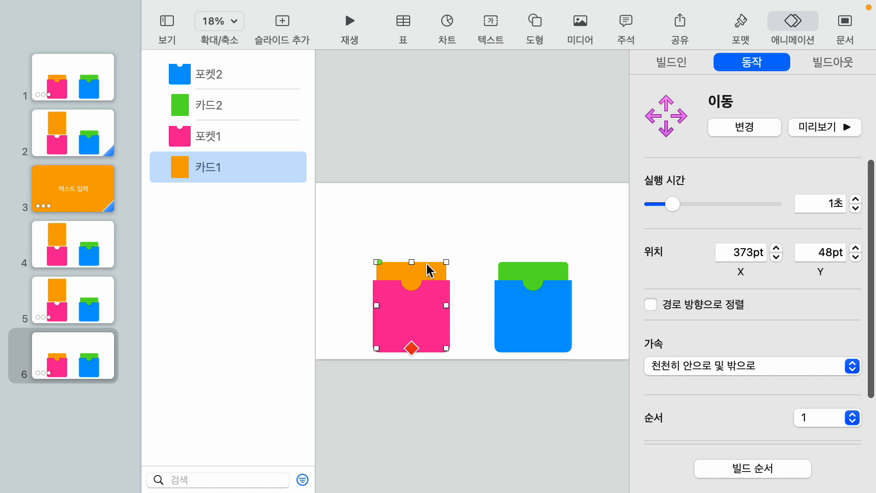
left_click(744, 129)
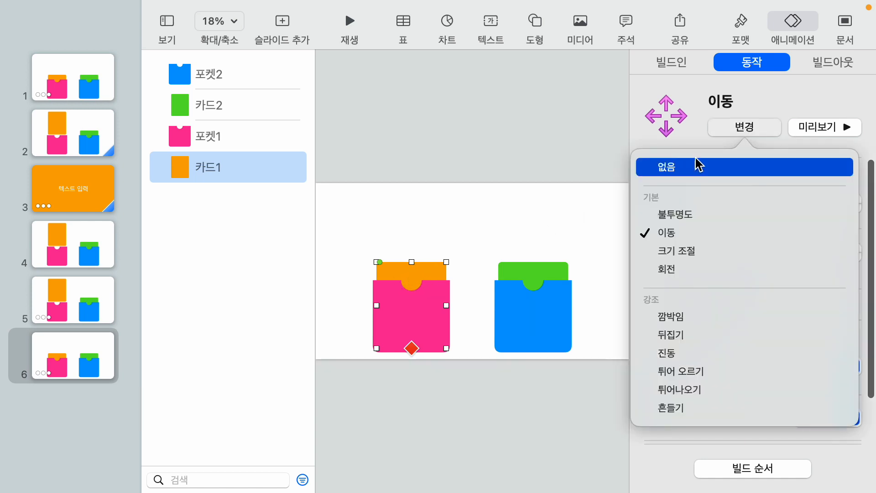
left_click(675, 168)
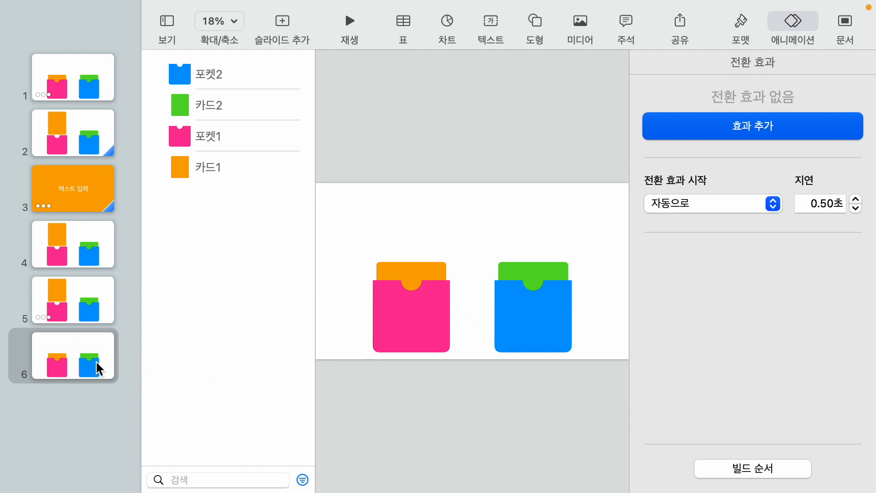
left_click(81, 364)
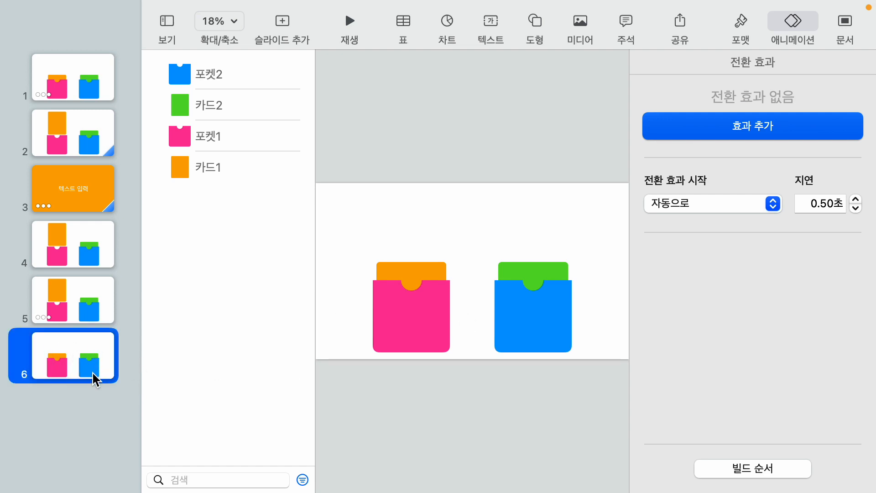
Set the transition on slide 5 to start automatically (자동으로)
left_click(88, 303)
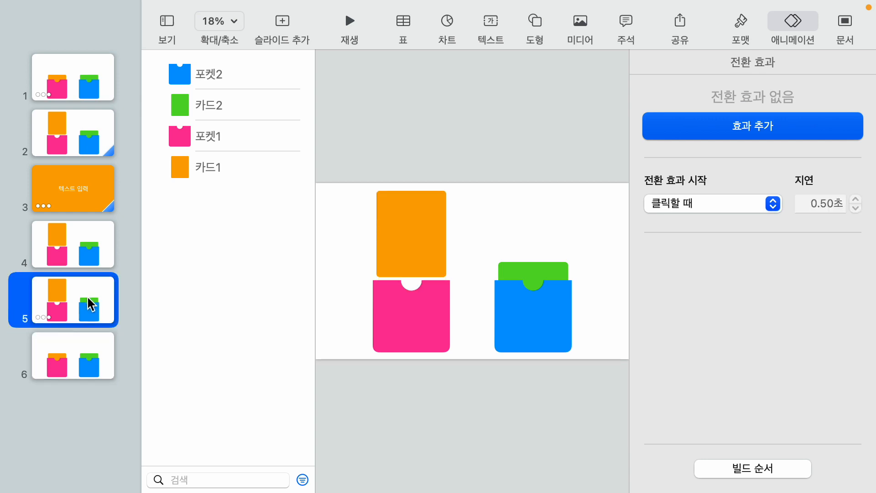
left_click(710, 203)
left_click(703, 206)
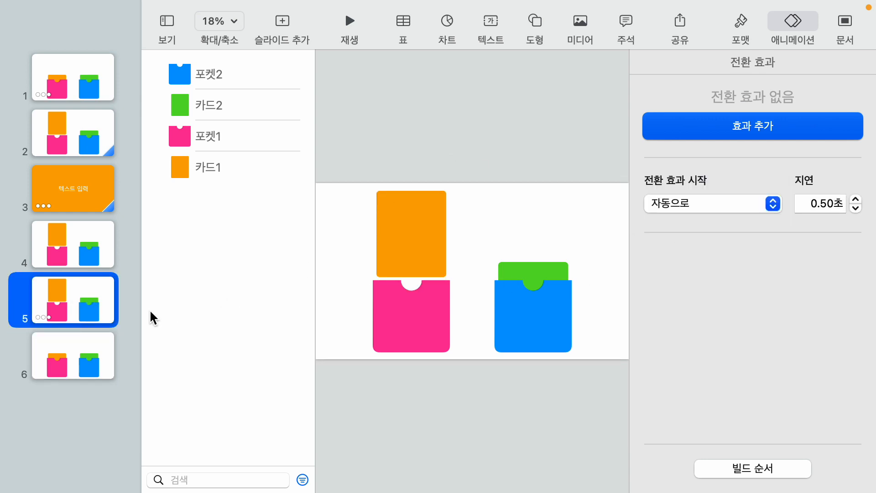
Duplicate slide 6 to create slide 7 for the green card's raised position
left_click(75, 361)
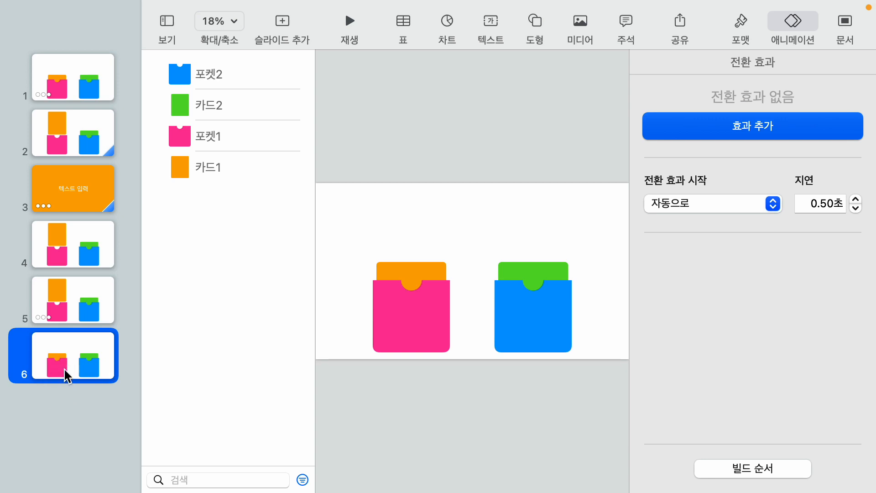
key("super+d")
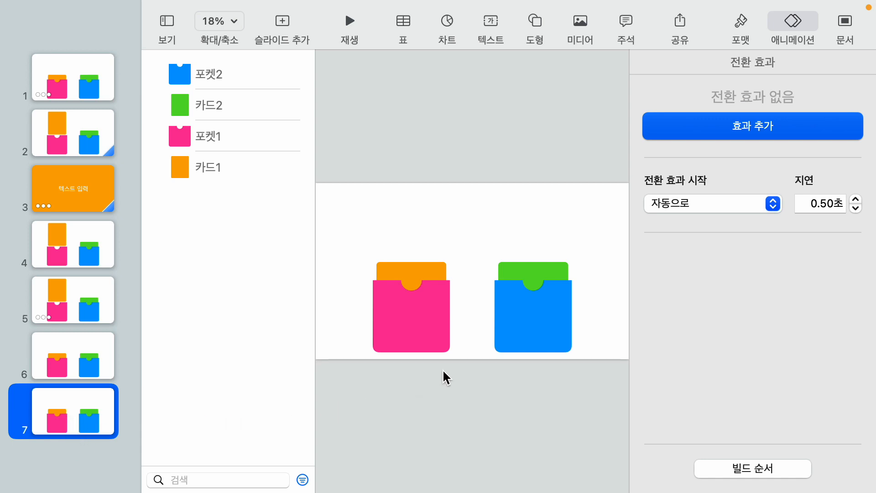
left_click(537, 265)
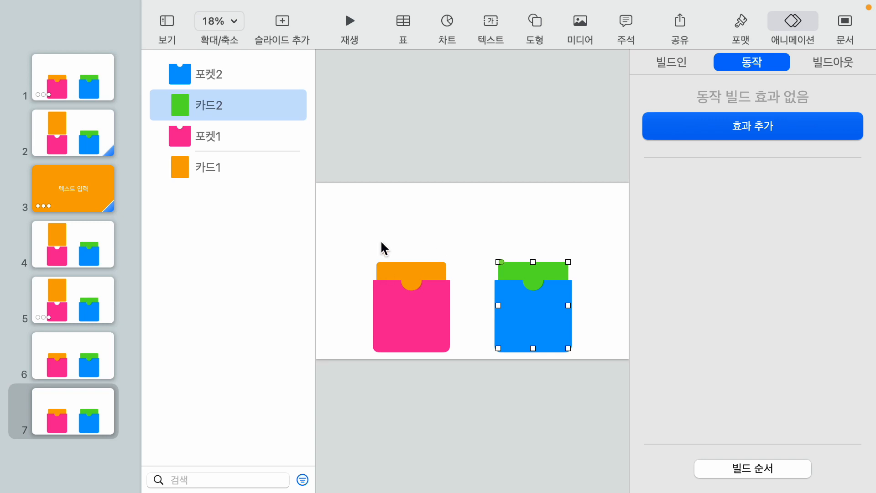
left_click(482, 142)
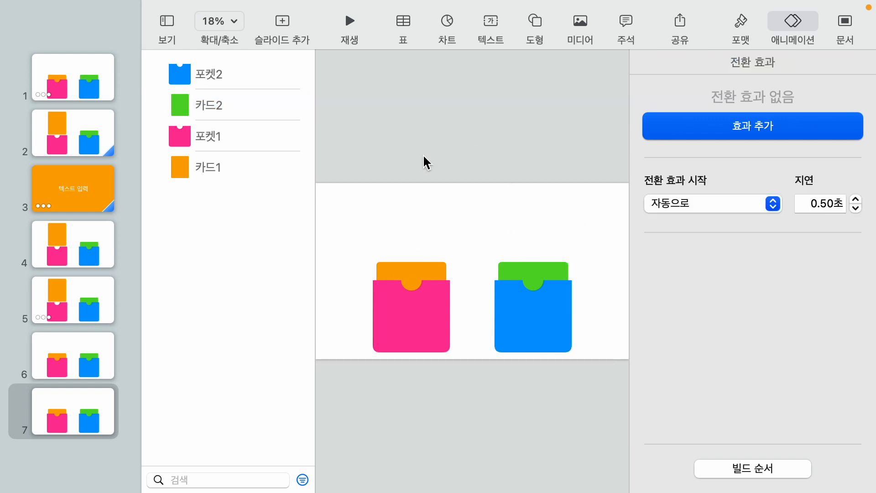
Copy the raised orange 카드1 from slide 2 and paste it onto slide 7 as an alignment guide
left_click(64, 121)
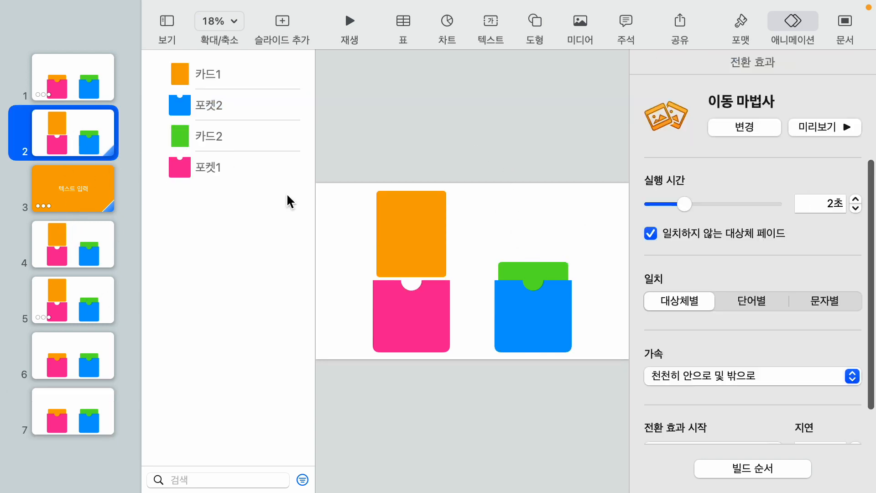
left_click(408, 231)
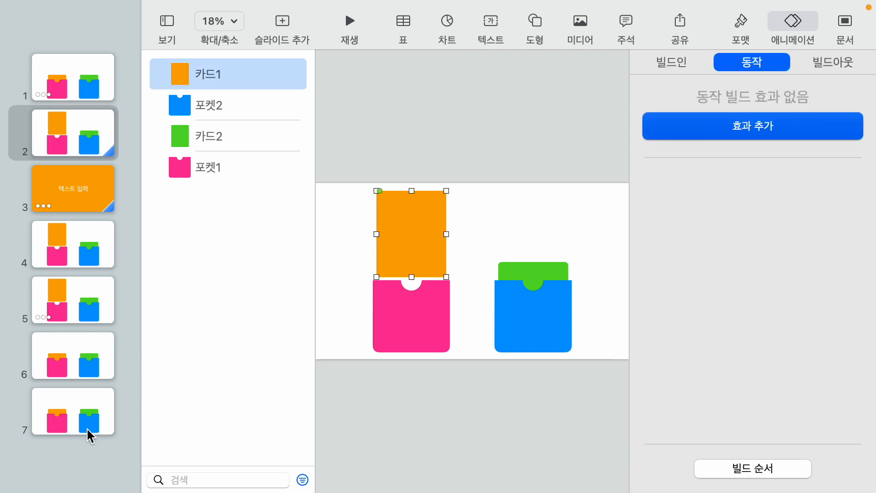
left_click(70, 411)
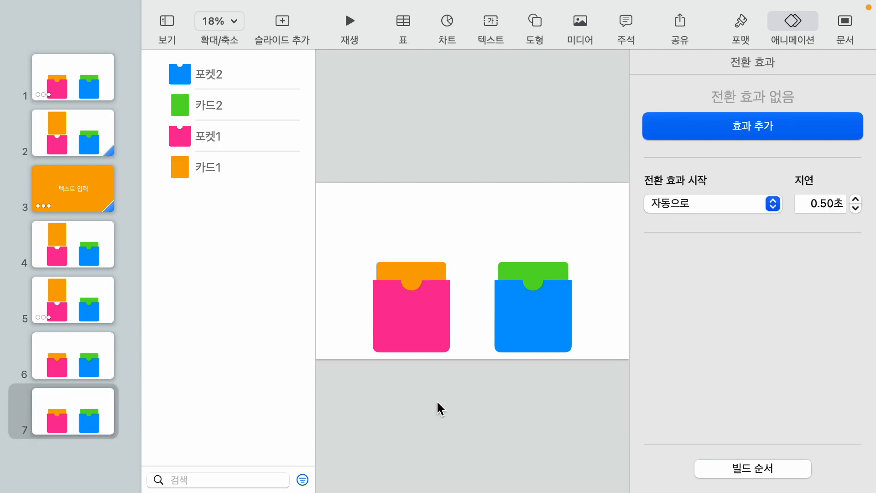
key("super+v")
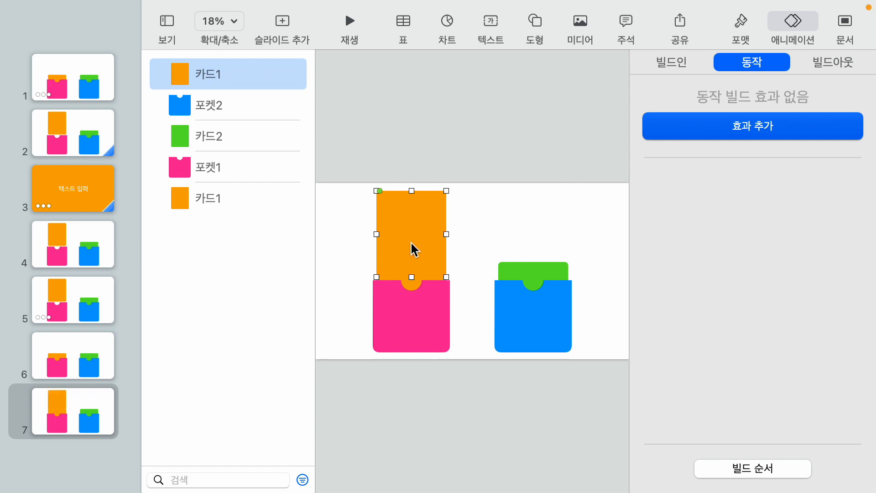
left_click(498, 411)
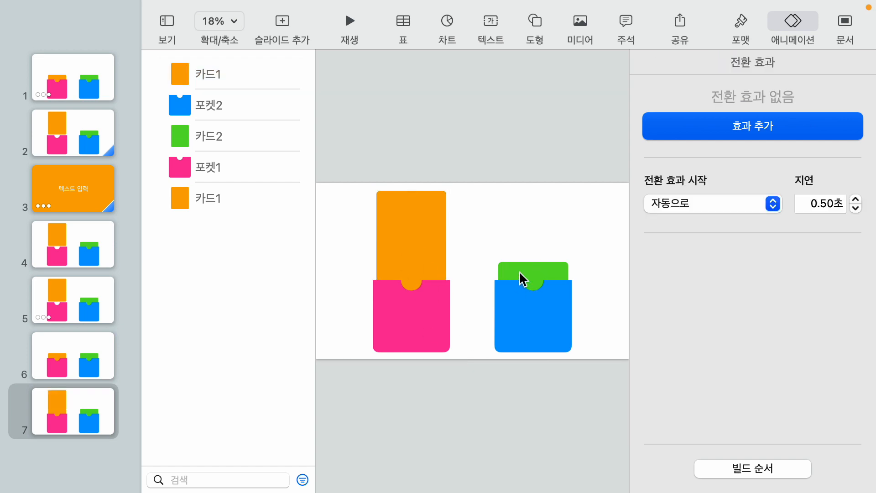
Align the tops (상단) of the green 카드2 and the raised orange 카드1 copy on slide 7
left_click(540, 270)
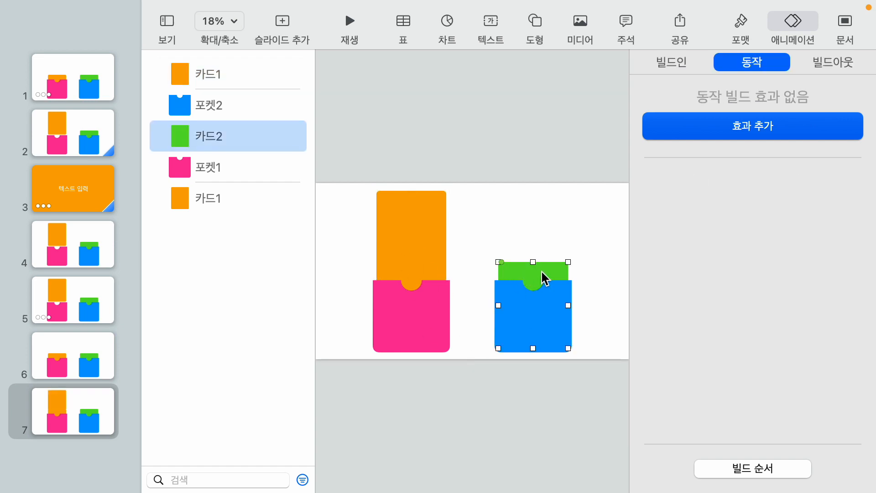
left_click(398, 221, "shift")
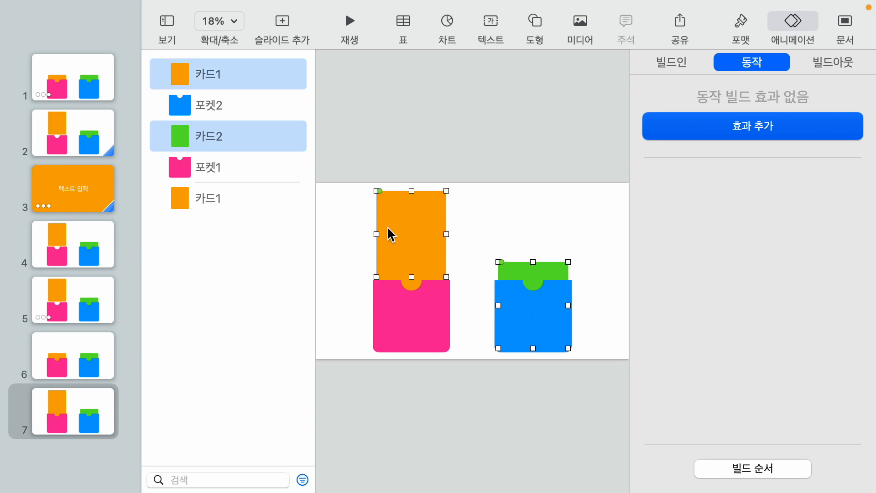
right_click(397, 198)
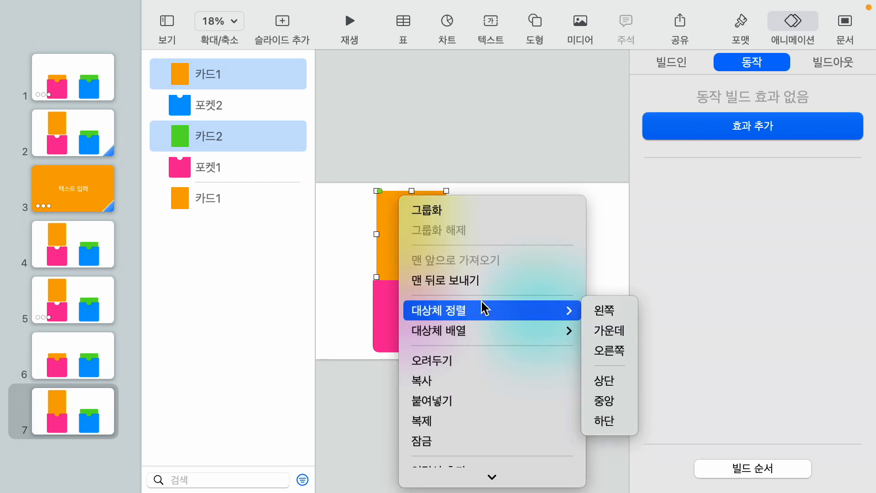
mouse_move(557, 309)
left_click(602, 381)
Delete the raised orange 카드1 guide copy from slide 7
left_click(455, 372)
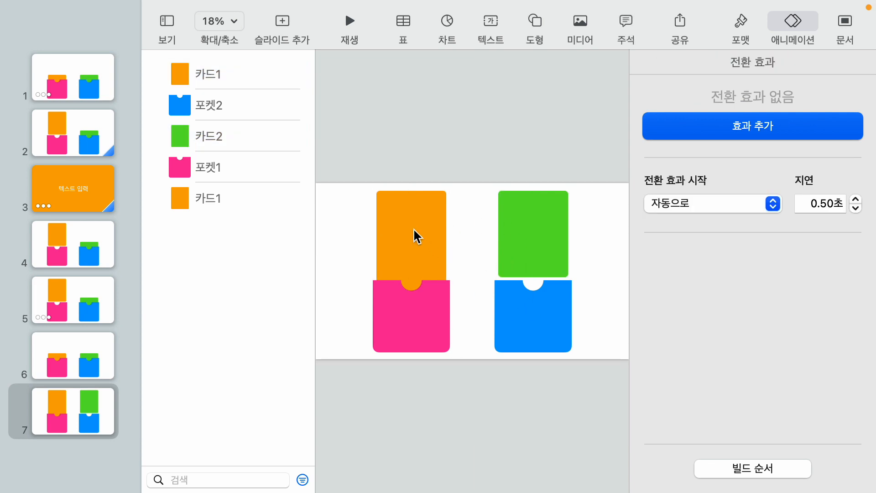
left_click(403, 221)
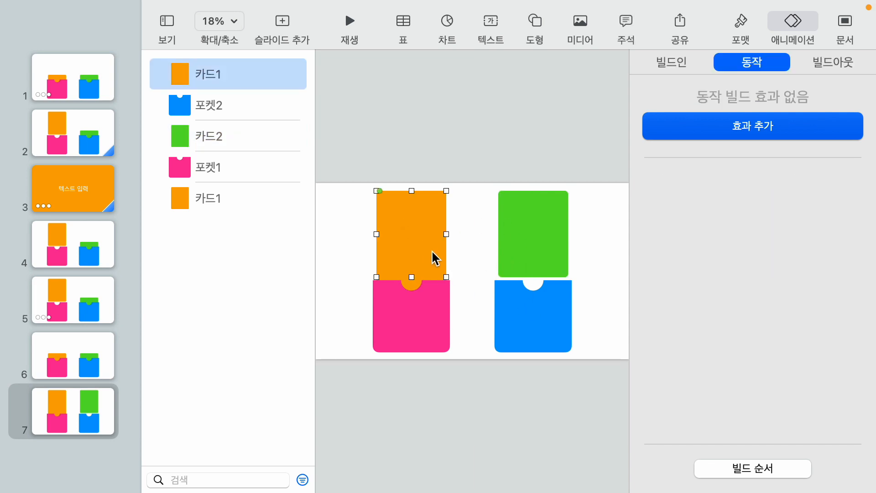
key("Delete")
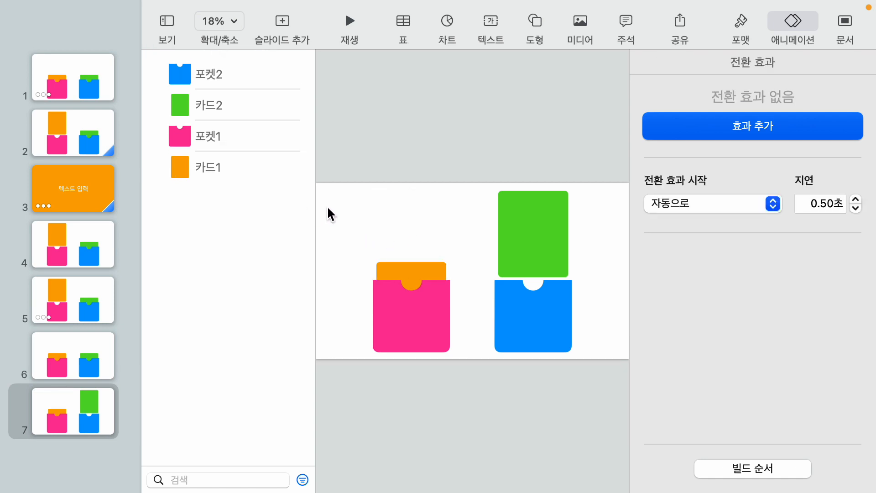
Move 카드2 above 포켓2 to the front of the object order on slide 7
left_click(534, 229)
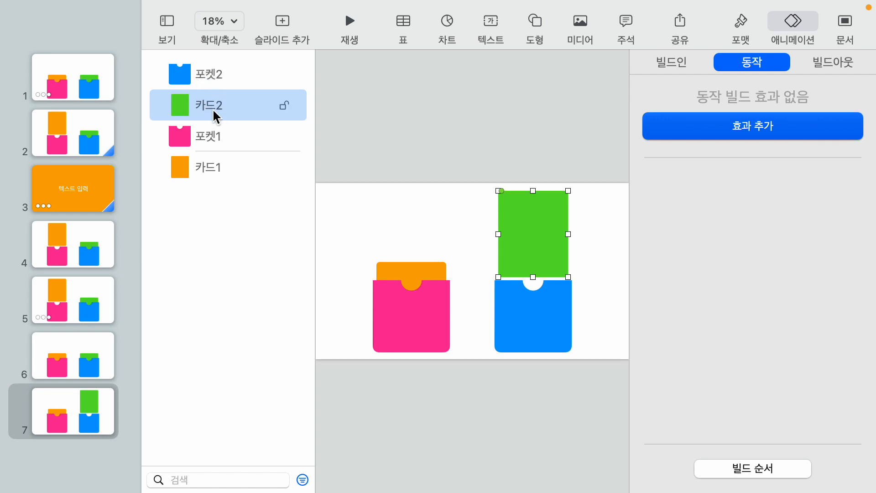
left_click_drag(210, 109, 209, 63)
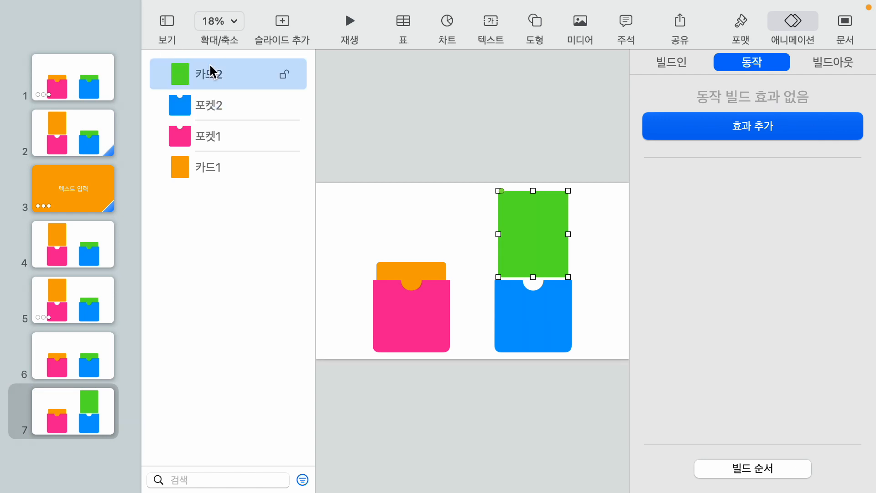
left_click(386, 118)
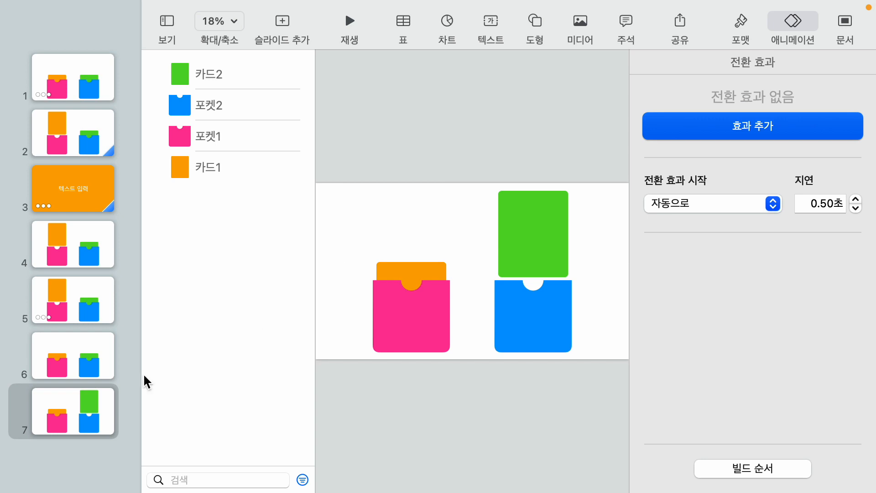
left_click(60, 421)
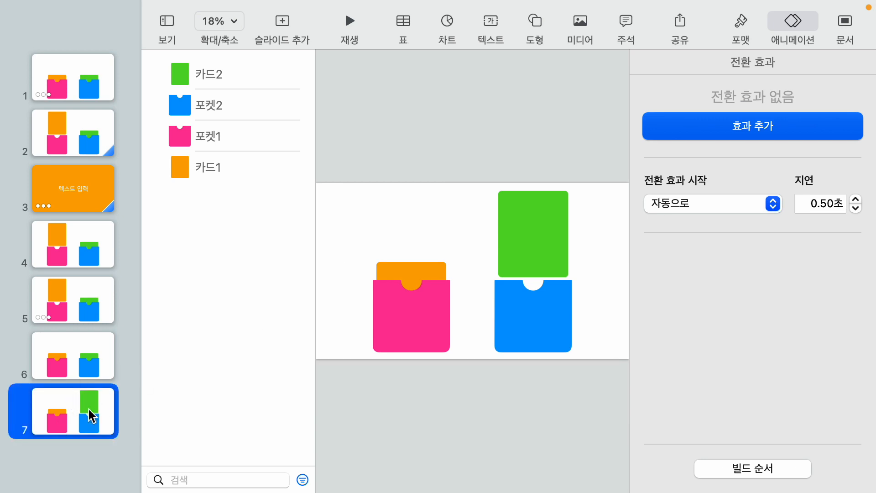
Duplicate slide 7 and reduce the corner radius of the green 카드2 on the copy to 0 pt
key("super+d")
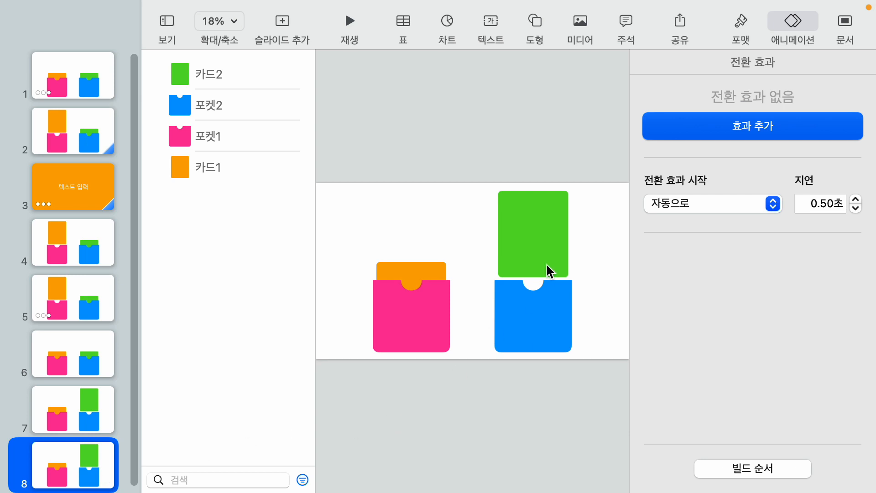
left_click(520, 238)
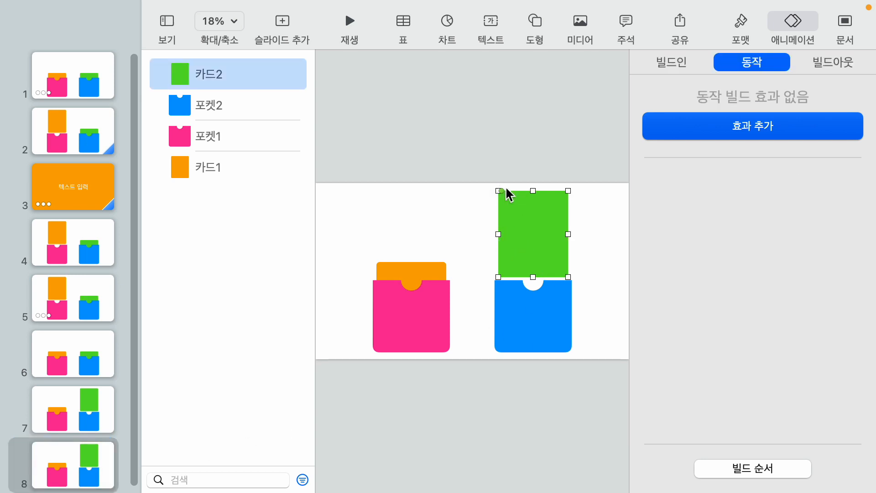
left_click_drag(499, 190, 394, 192)
Resize the green 카드2 on slide 8 to 1920 × 1080 pt and position it at X 0, Y 0 to cover the slide
left_click(741, 23)
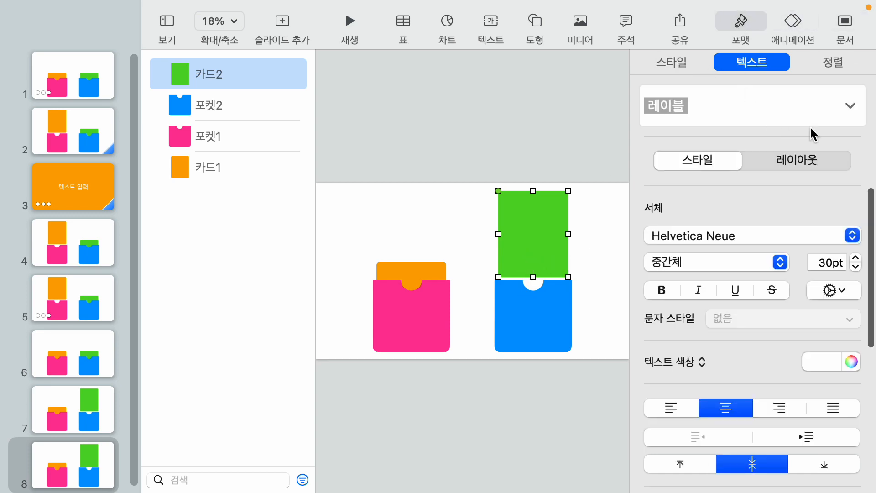
left_click(834, 62)
left_click(727, 208)
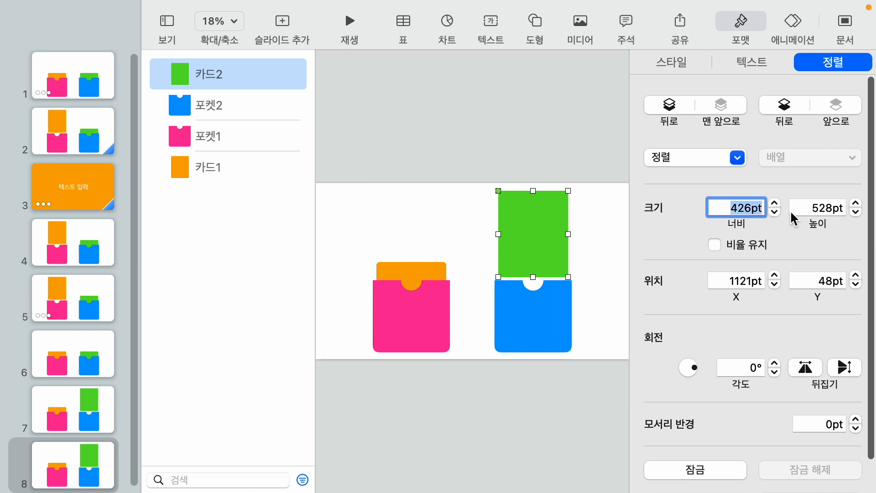
type("1920")
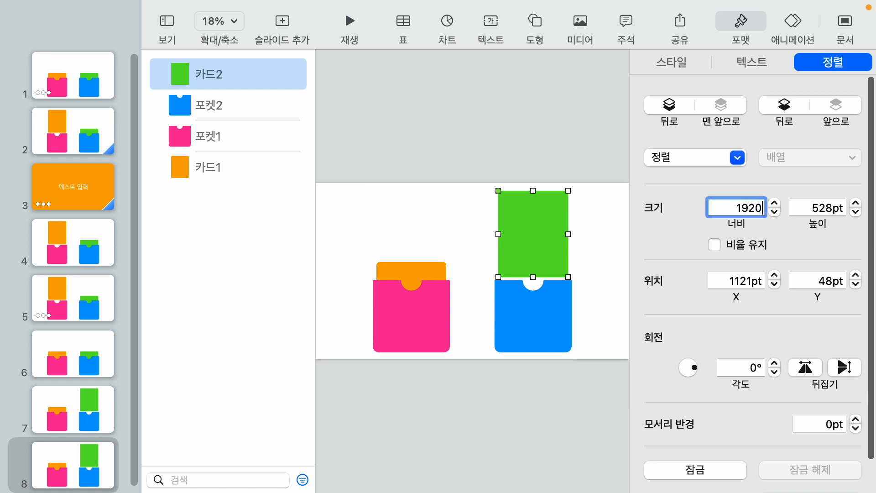
left_click(822, 209)
type("1080")
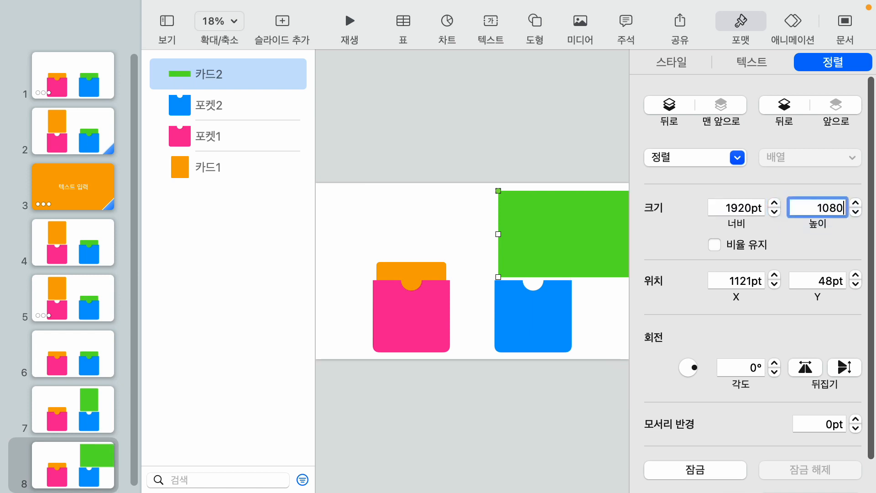
key("Return")
left_click_drag(528, 275, 346, 263)
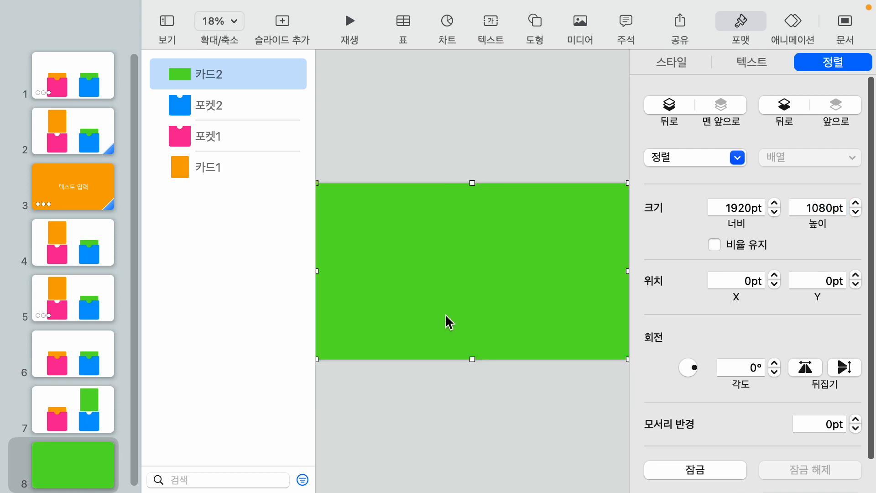
left_click(459, 126)
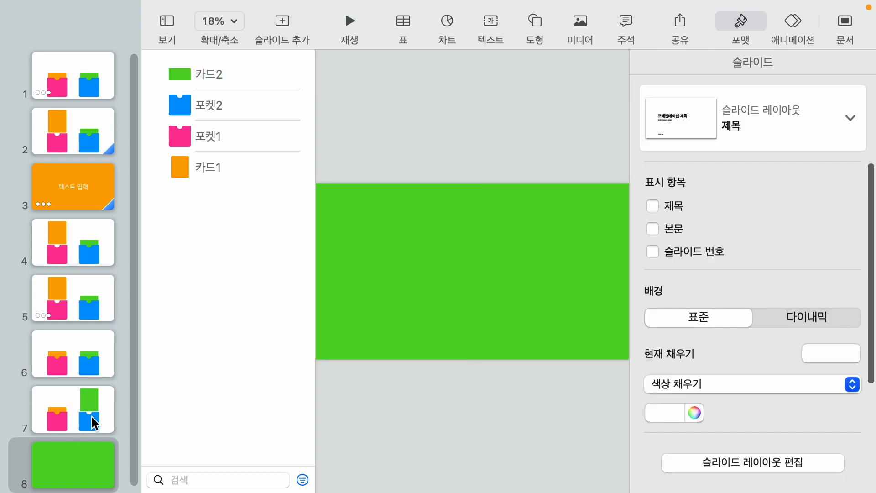
Duplicate slide 7 and place the copy after the full green slide as slide 9
left_click(74, 418)
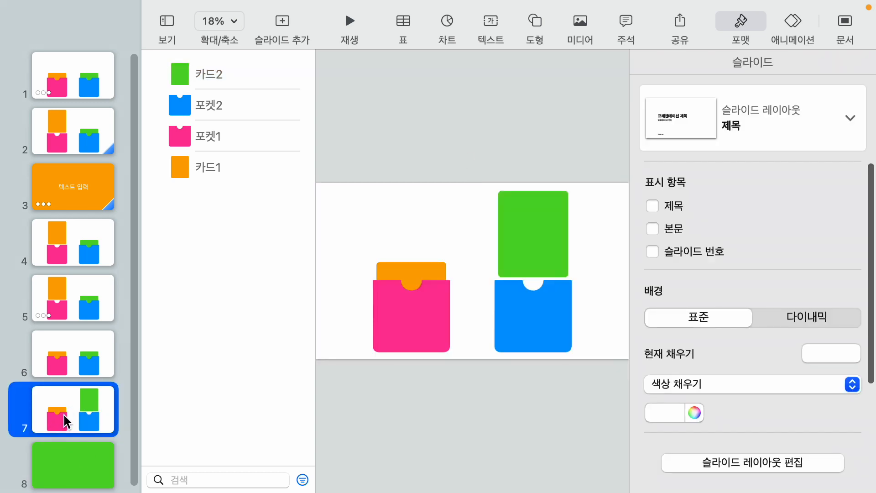
key("super+d")
left_click_drag(63, 421, 59, 467)
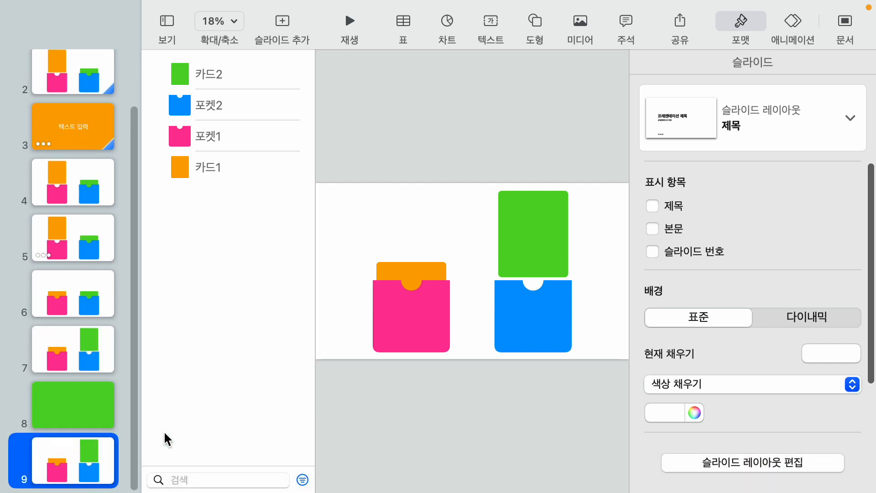
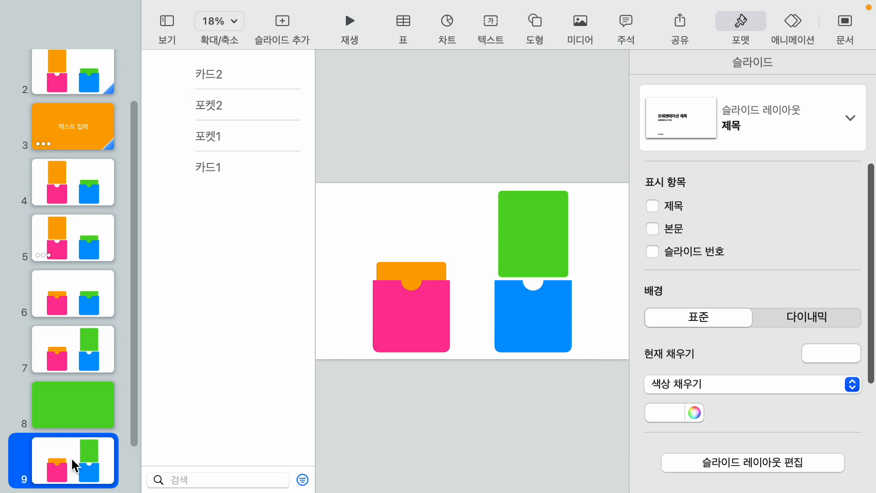
Duplicate slide 9 and move 카드2 behind 포켓2 in the object order on slide 10
key("super+d")
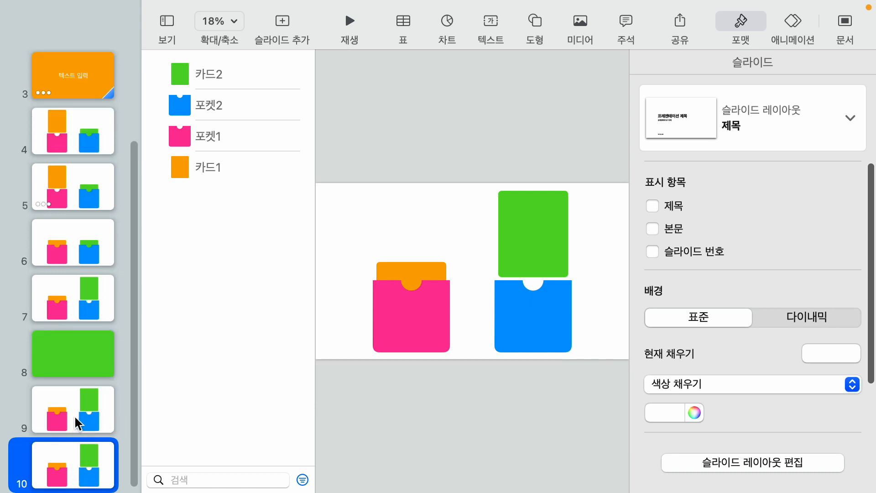
left_click(530, 236)
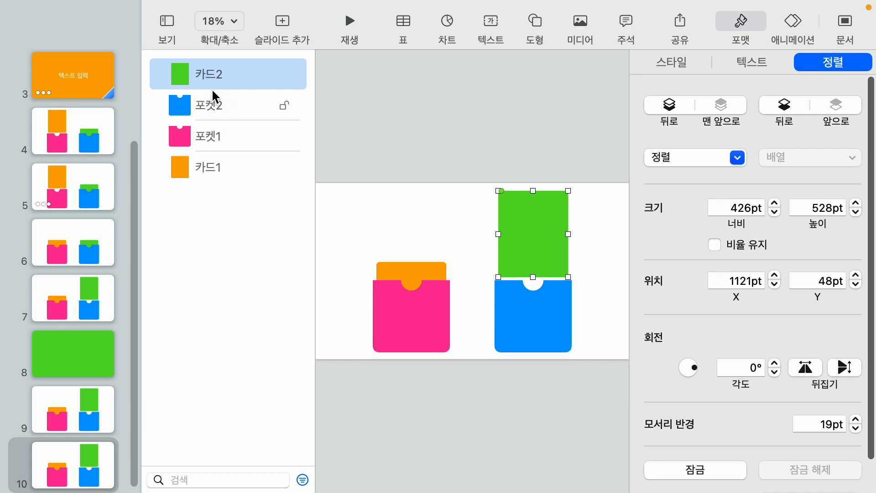
left_click_drag(221, 74, 222, 120)
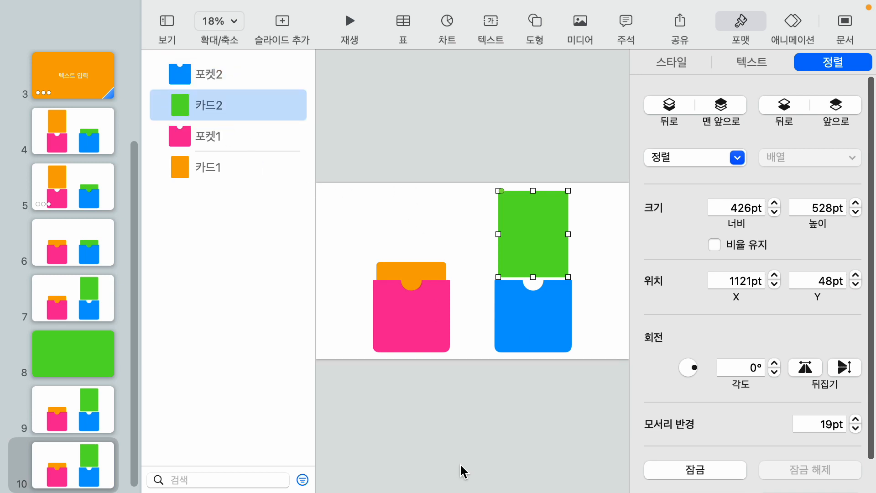
left_click(482, 446)
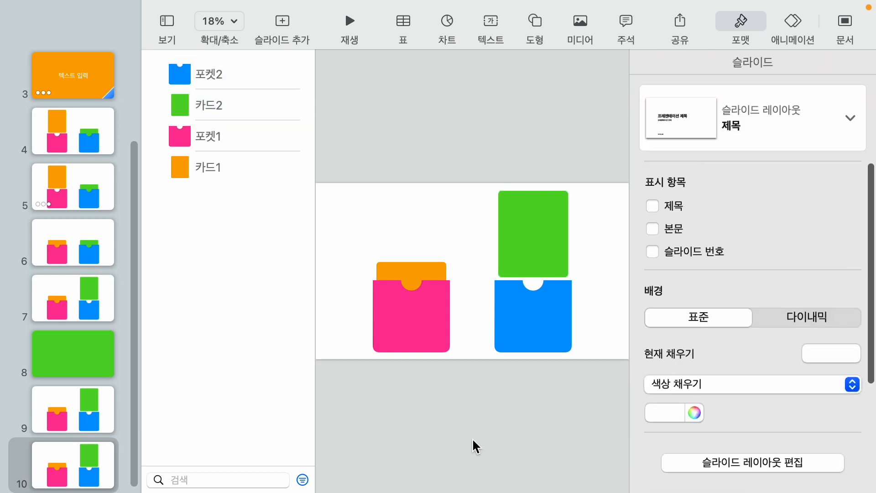
Copy the raised green 카드2 from slide 7, paste it onto slide 6 as a position guide and fill it red
left_click(92, 289)
left_click(541, 240)
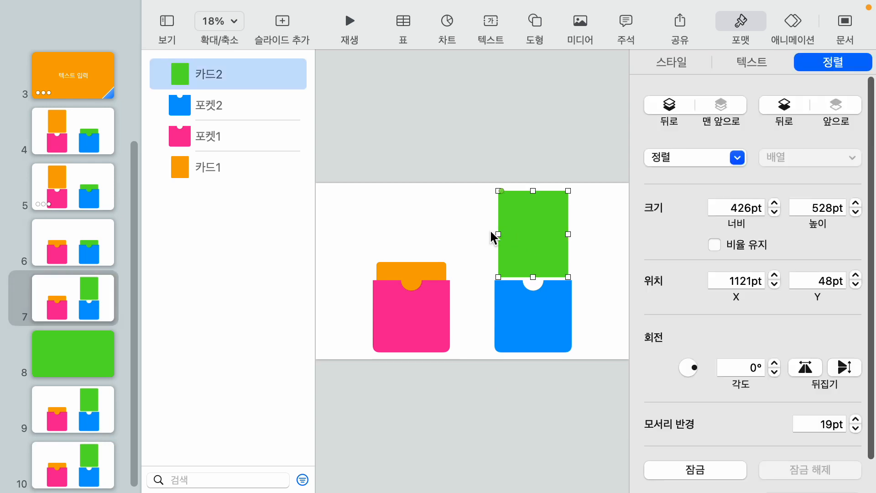
left_click(75, 253)
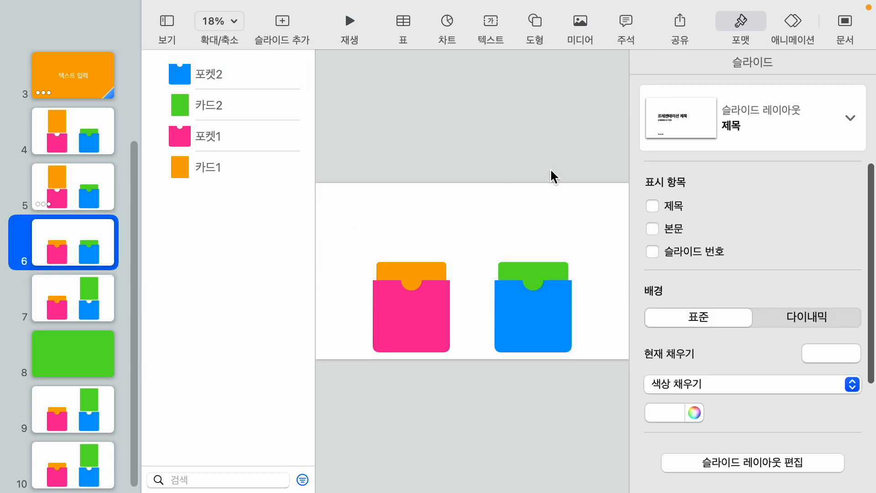
key("super+v")
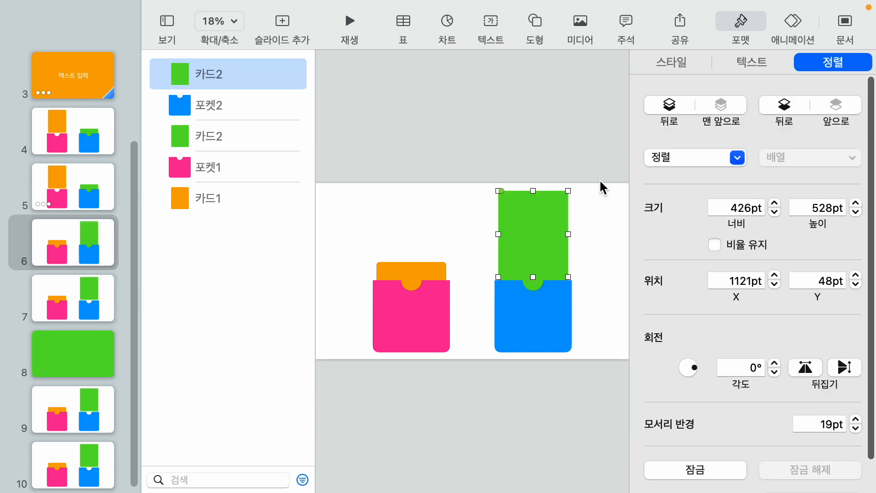
left_click(669, 64)
left_click(678, 176)
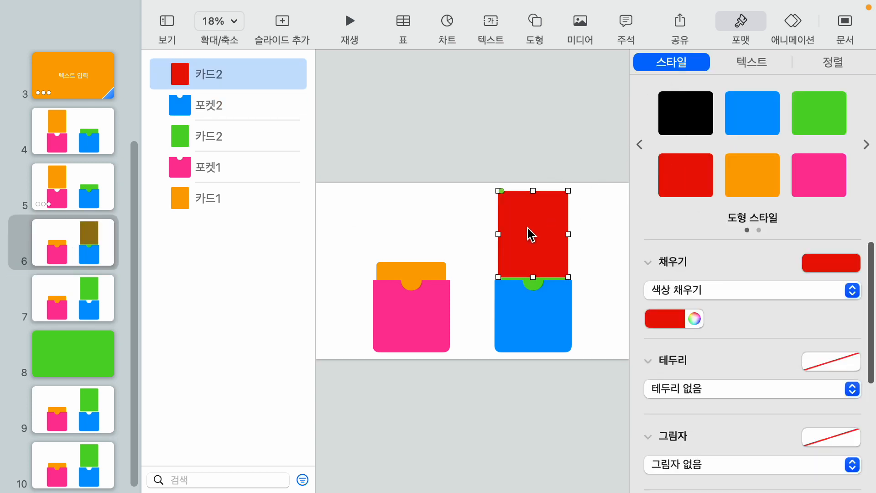
right_click(529, 230)
left_click(462, 228)
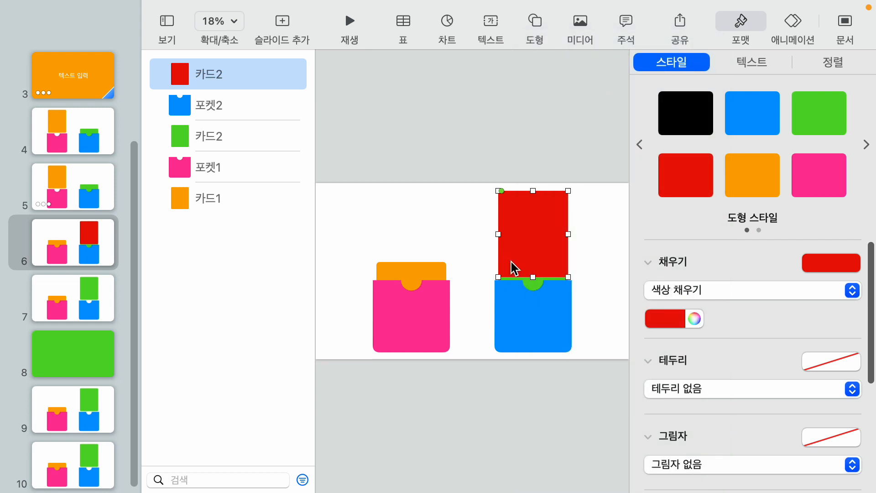
Add a Move (이동) action to the original green 카드2 on slide 6, ending exactly on the red guide at X 1121 pt, Y 48 pt
left_click(209, 136)
left_click(797, 24)
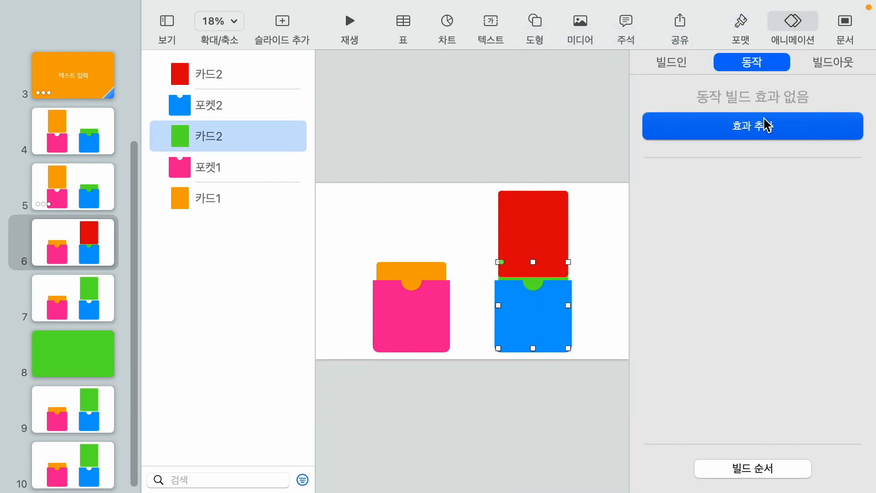
left_click(743, 130)
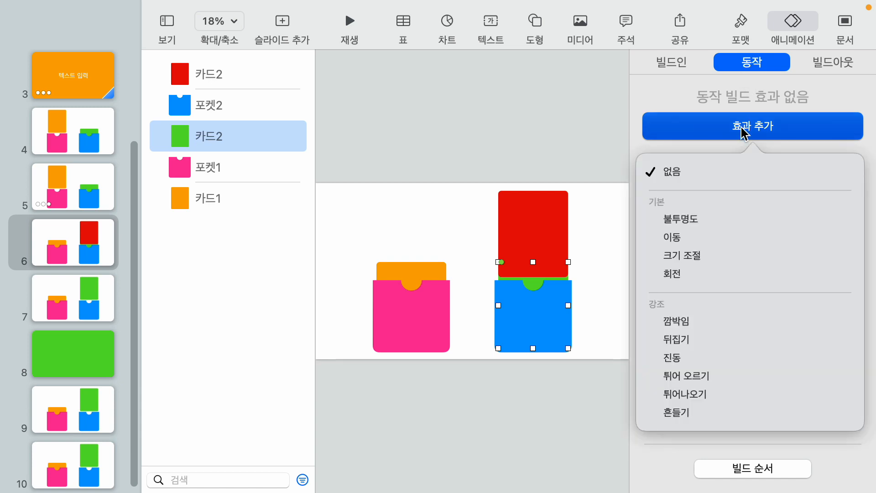
left_click(686, 238)
left_click_drag(612, 279, 532, 212)
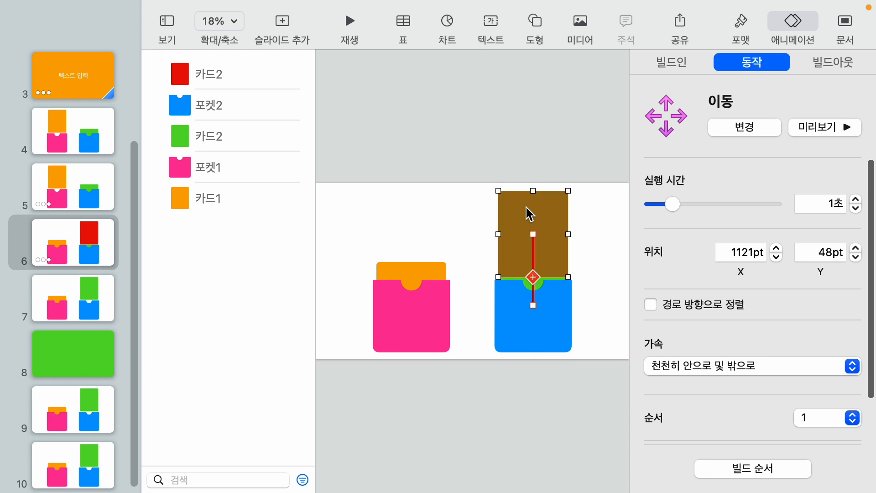
left_click(443, 208)
Delete the red 카드2 guide copy from slide 6
left_click(527, 218)
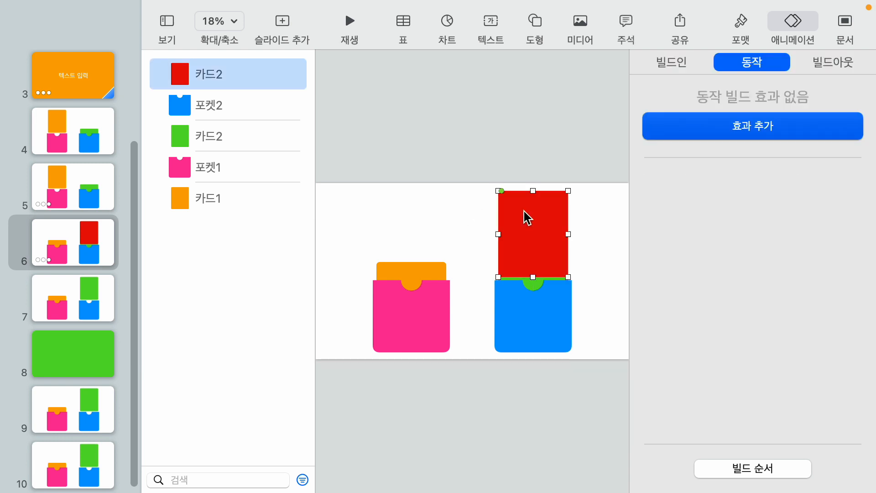
key("BackSpace")
left_click(543, 263)
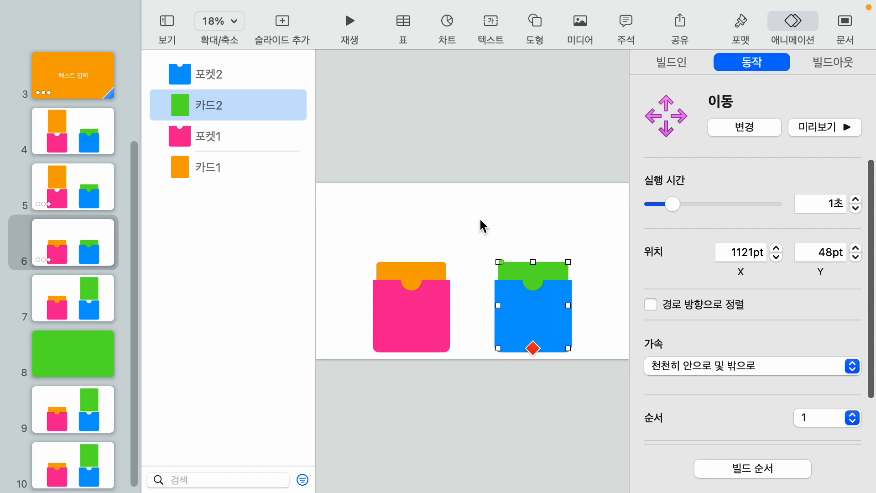
left_click(504, 201)
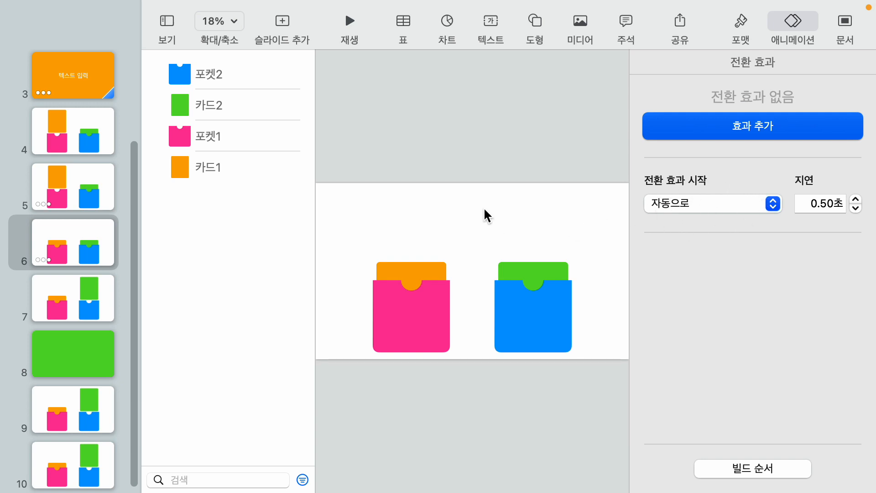
Add the Magic Move (이동 마법사) transition to slide 7
left_click(74, 298)
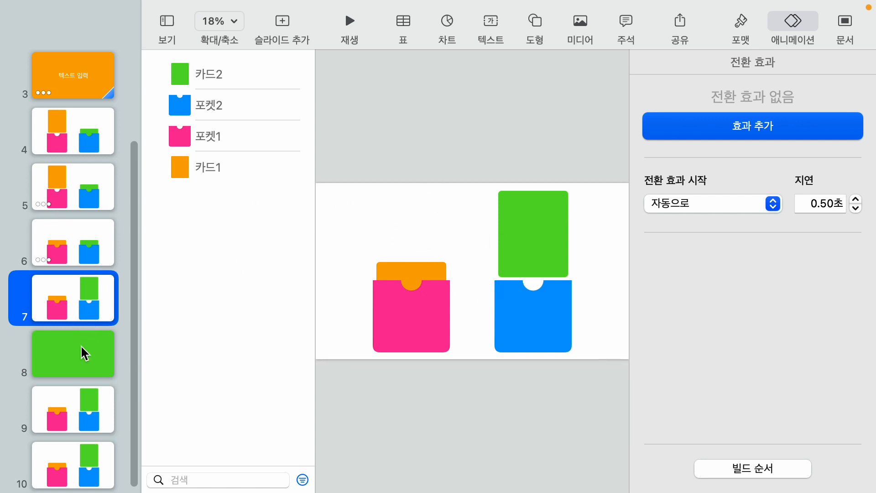
left_click(725, 130)
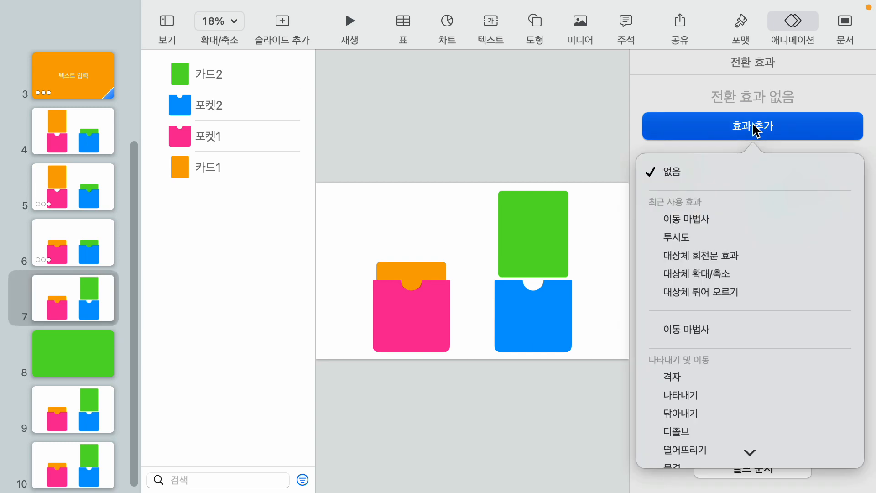
left_click(706, 218)
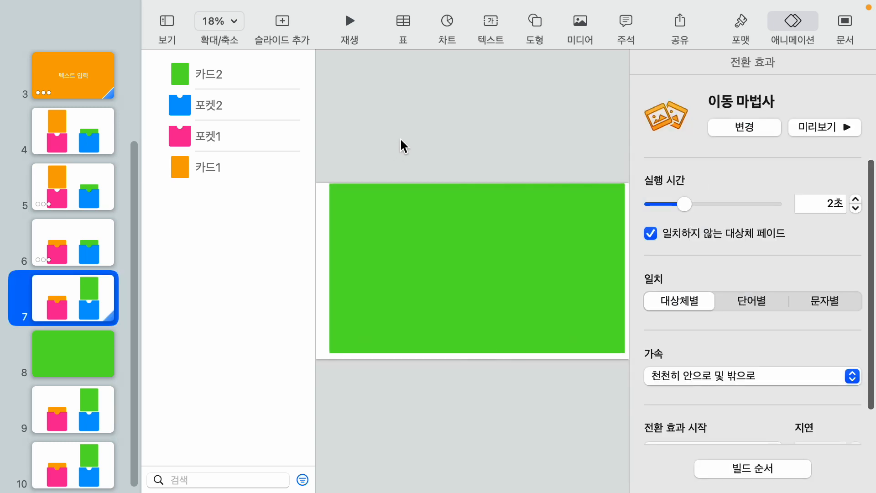
Copy the 텍스트 입력 text box from orange slide 3 and paste it onto green slide 8
left_click(60, 367)
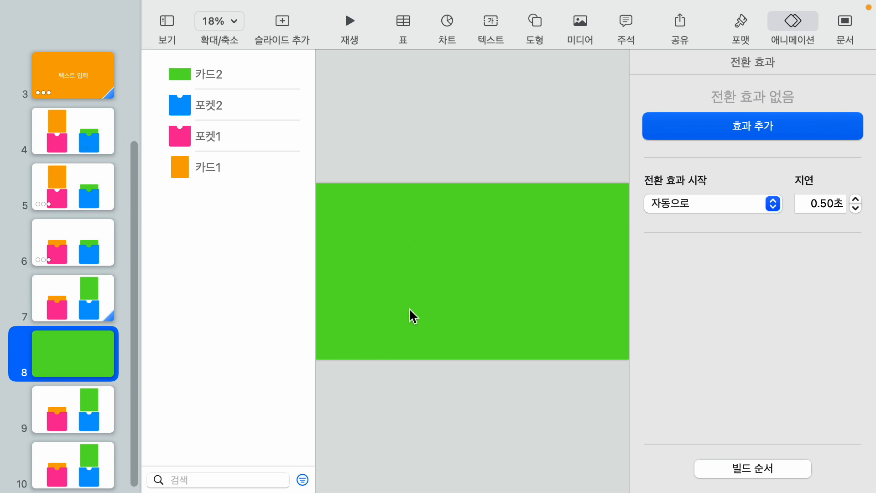
left_click(75, 87)
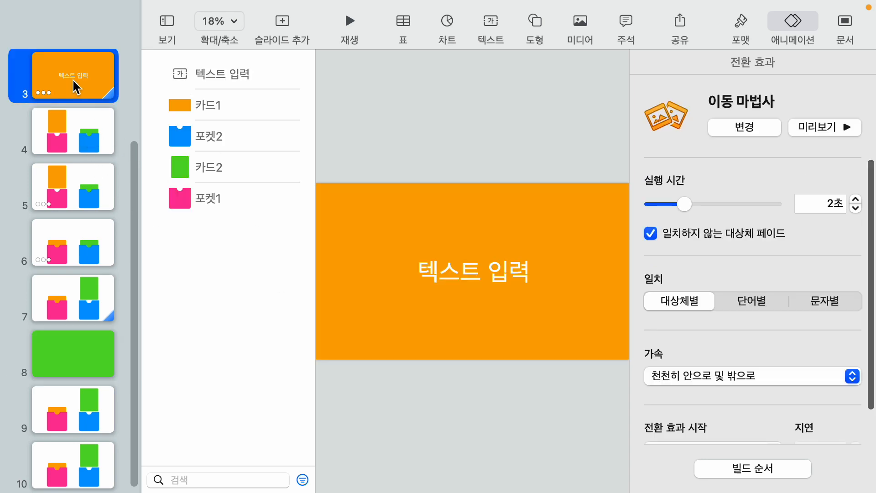
left_click(463, 274)
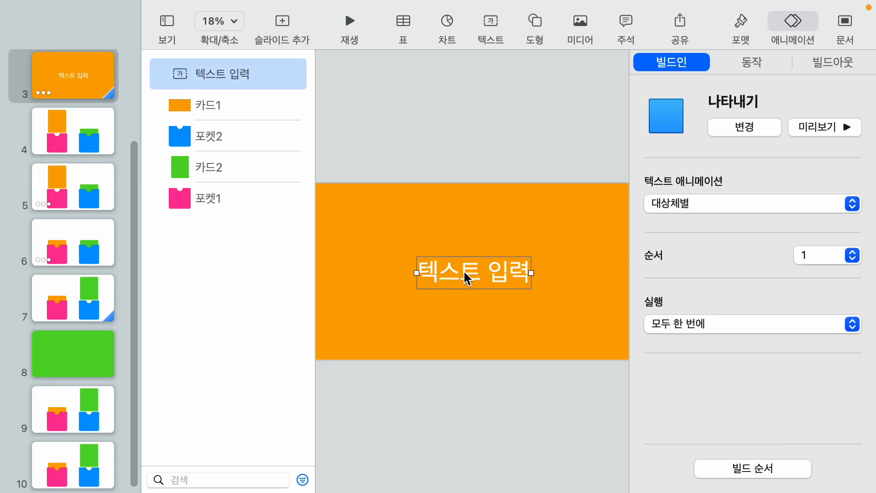
left_click(68, 368)
key("super+v")
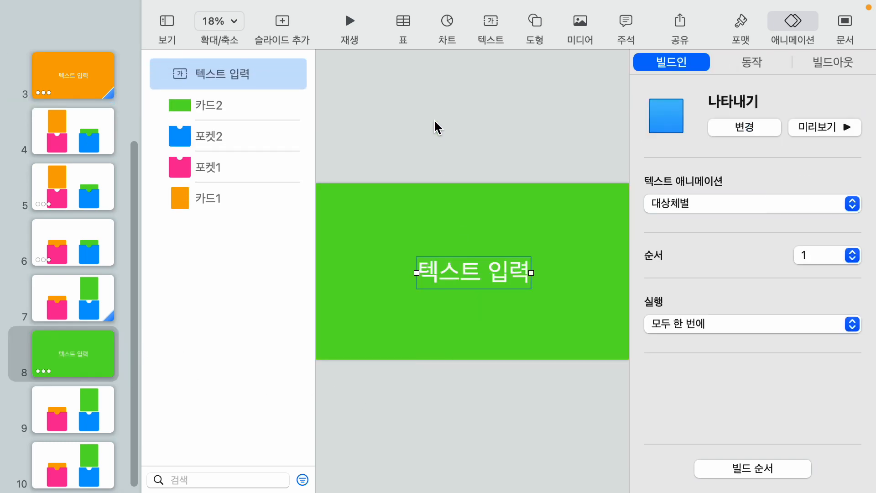
left_click(433, 129)
left_click(446, 269)
Add the Magic Move (이동 마법사) transition to the green text slide 8
left_click(76, 417)
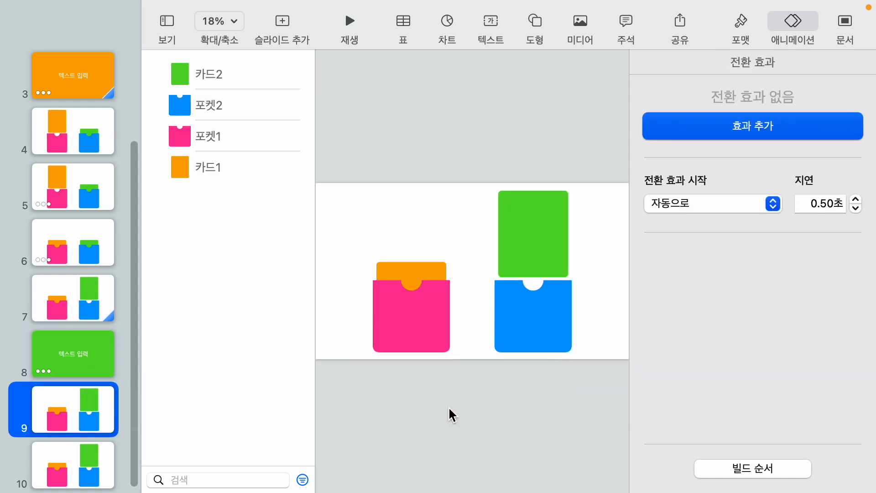
left_click(79, 358)
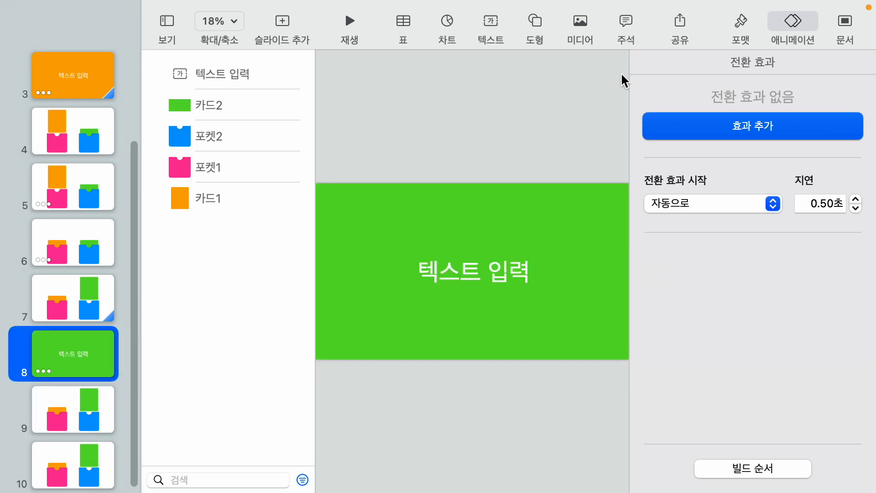
left_click(720, 121)
left_click(695, 222)
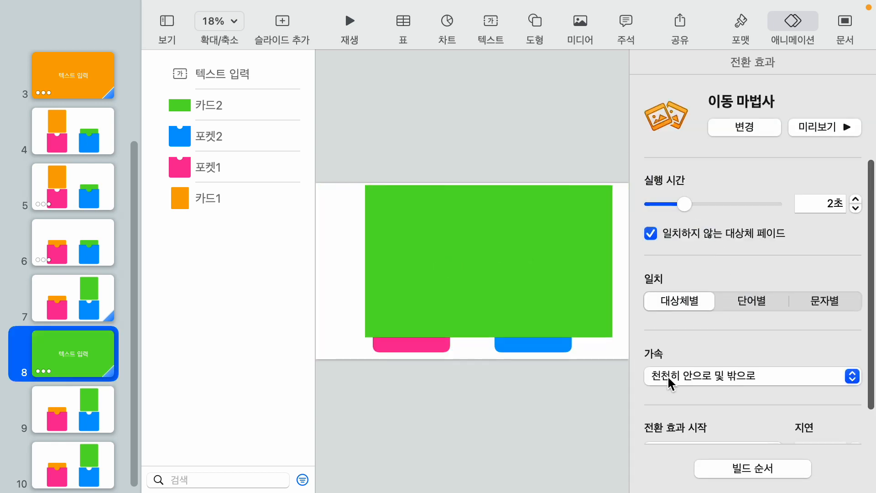
scroll(728, 416, "down", 2)
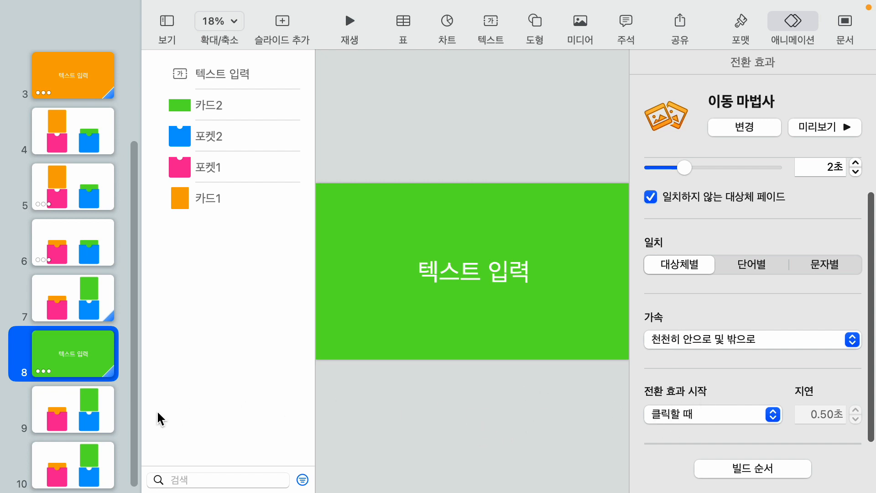
Duplicate the orange 카드1 on slide 10 and place the copy over the blue pocket, in line with the green card above
left_click(59, 410)
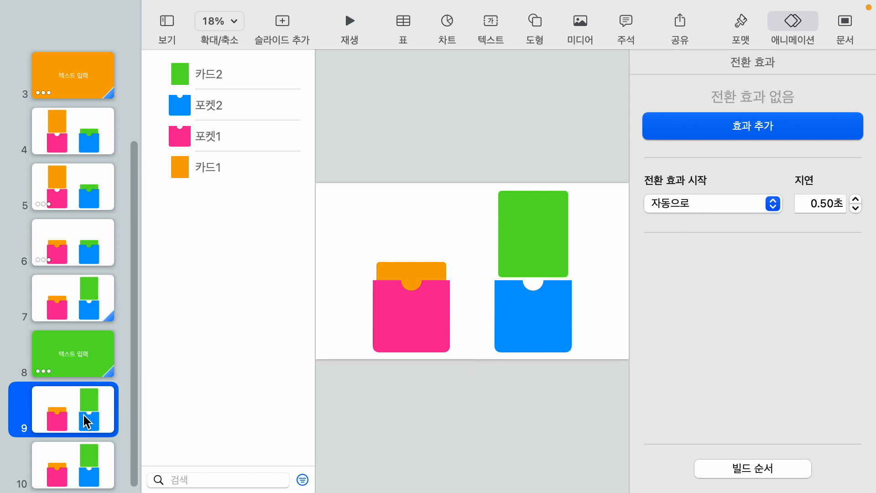
left_click(71, 456)
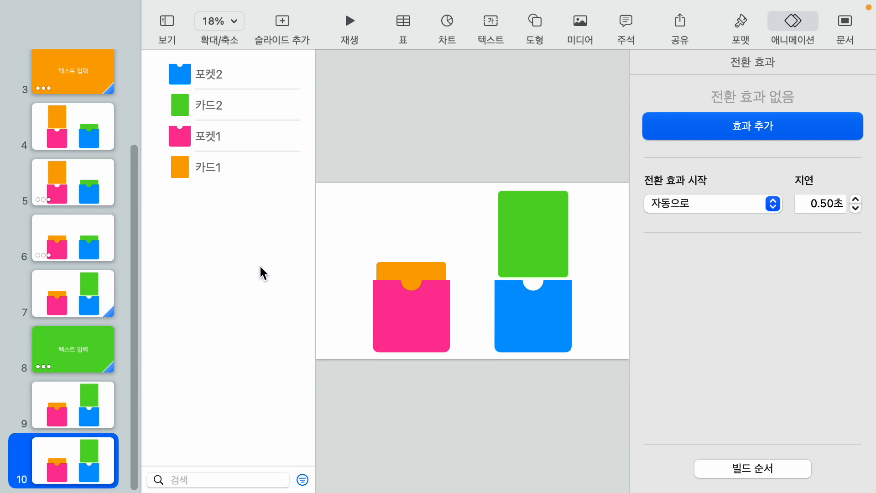
left_click(540, 239)
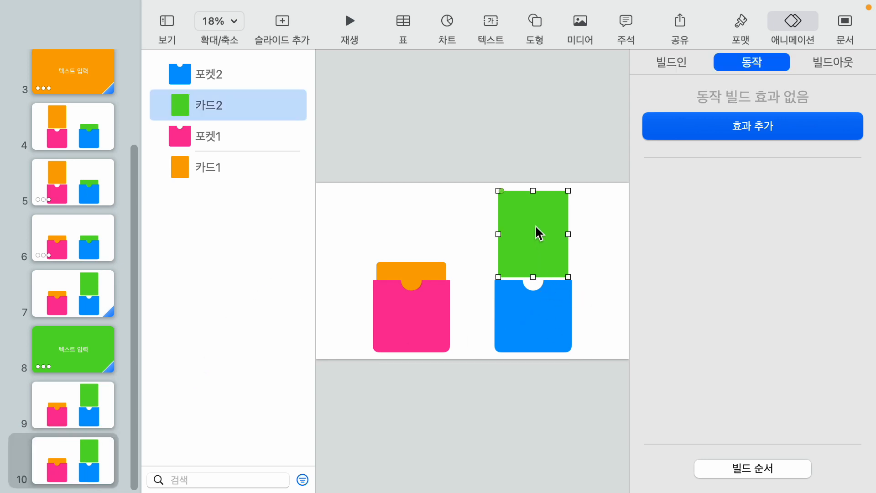
left_click(407, 276)
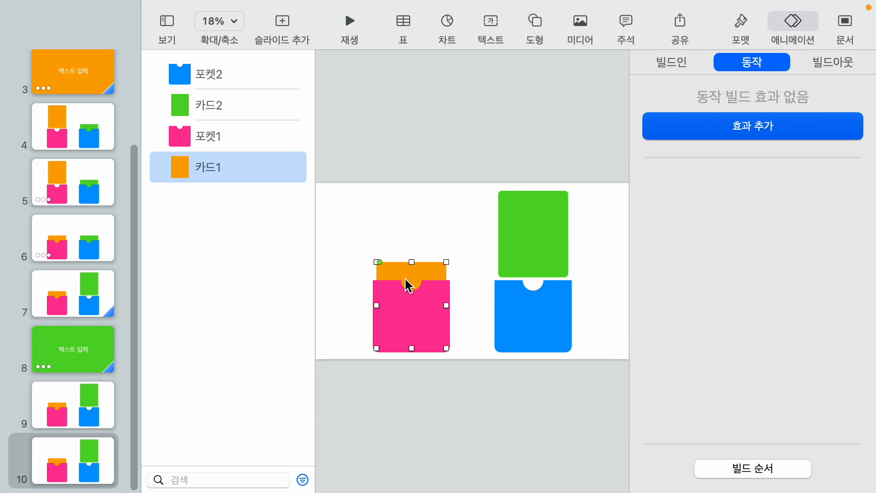
key("super+d")
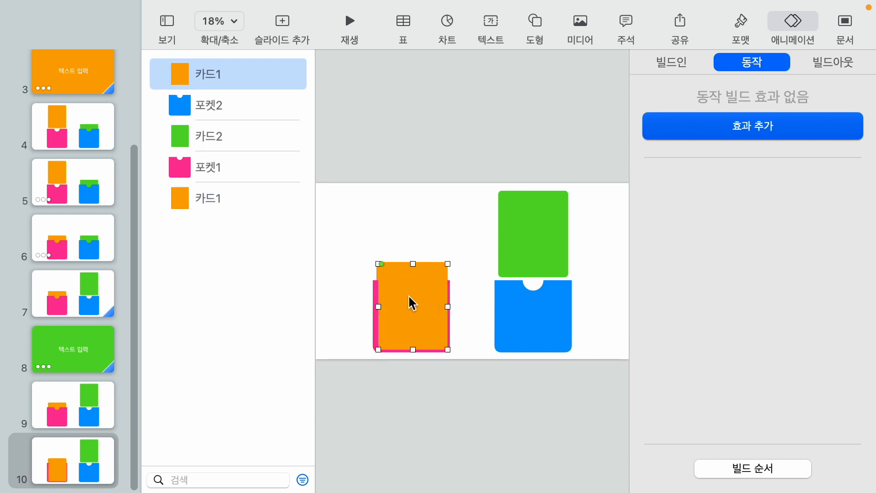
left_click_drag(410, 296, 526, 327)
Align the top edges (상단) of the orange guide copy and the original 카드1 on slide 10
left_click(415, 267)
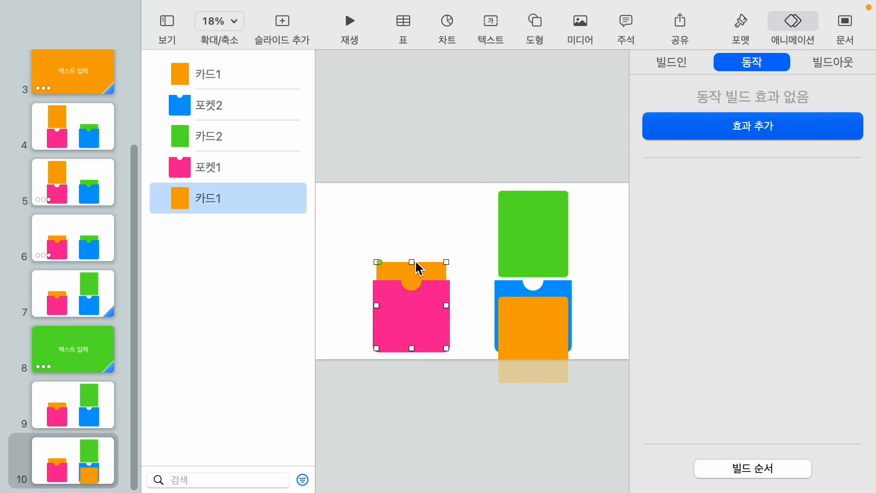
left_click(529, 310, "shift")
right_click(517, 303)
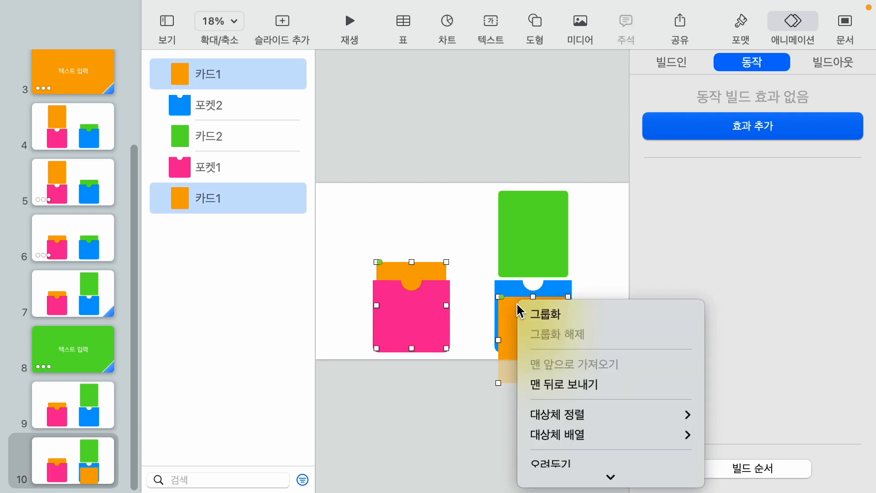
mouse_move(572, 413)
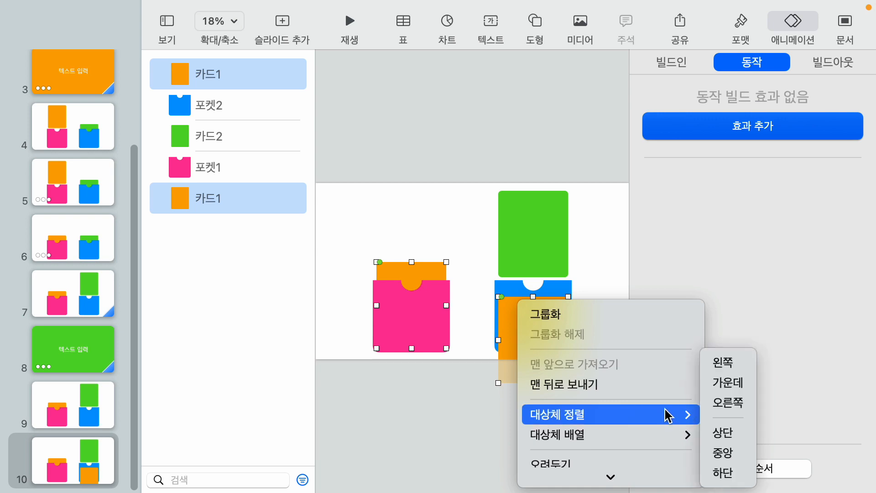
left_click(735, 432)
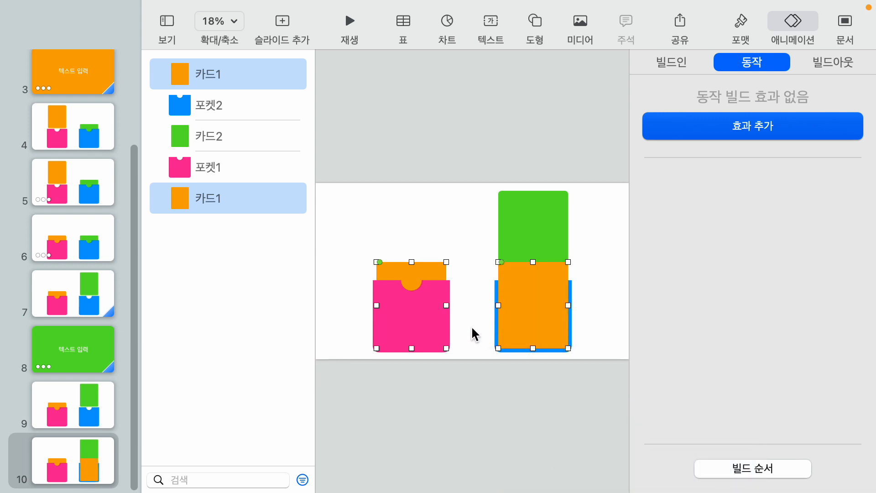
left_click(483, 272)
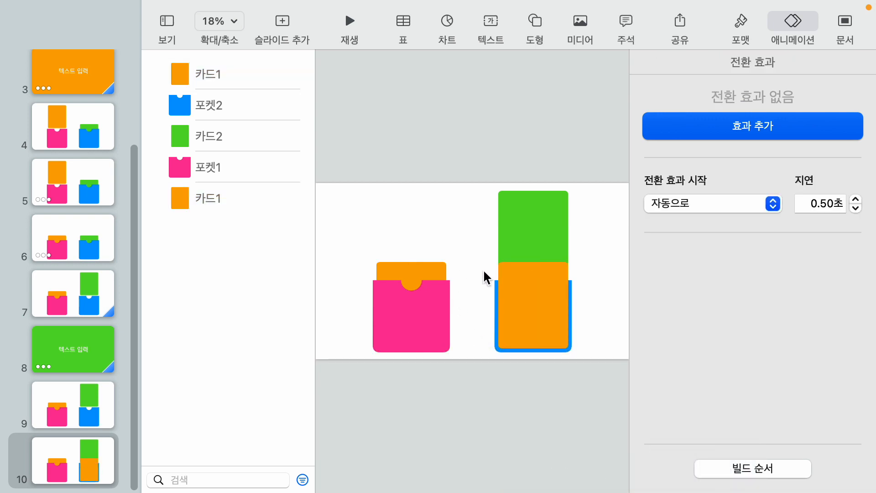
Add a Move (이동) action to green 카드2 on slide 10, ending on the orange guide at X 1121 pt, Y 485 pt, and delete the guide
left_click(508, 227)
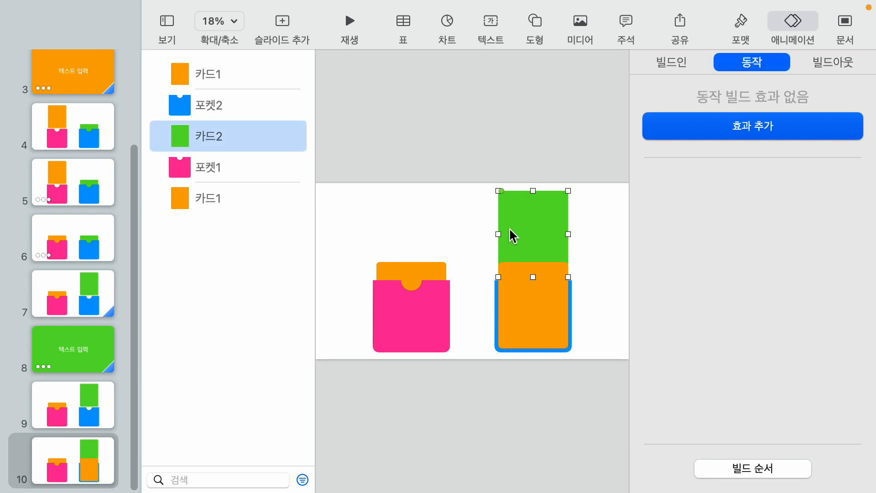
left_click(742, 131)
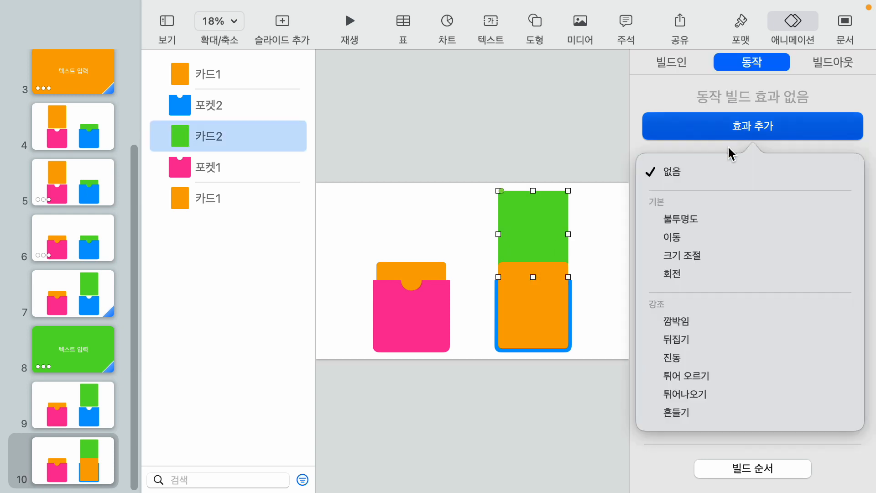
left_click(683, 241)
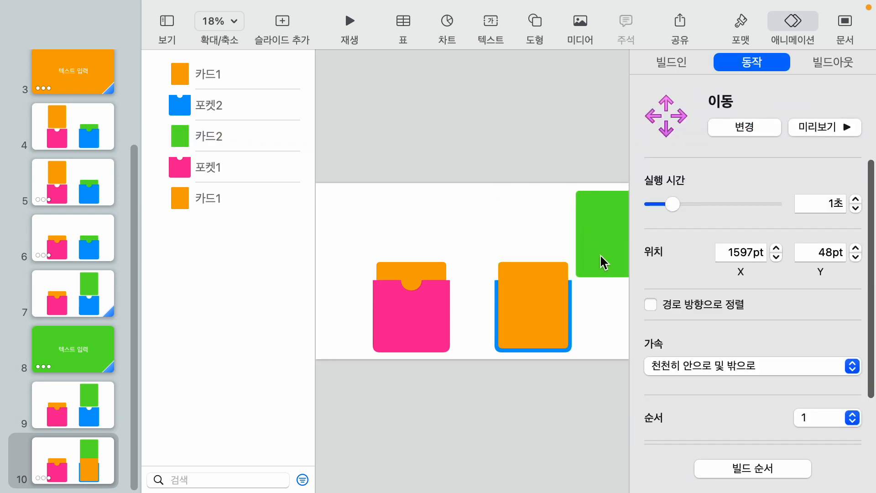
left_click_drag(595, 247, 512, 314)
left_click(514, 444)
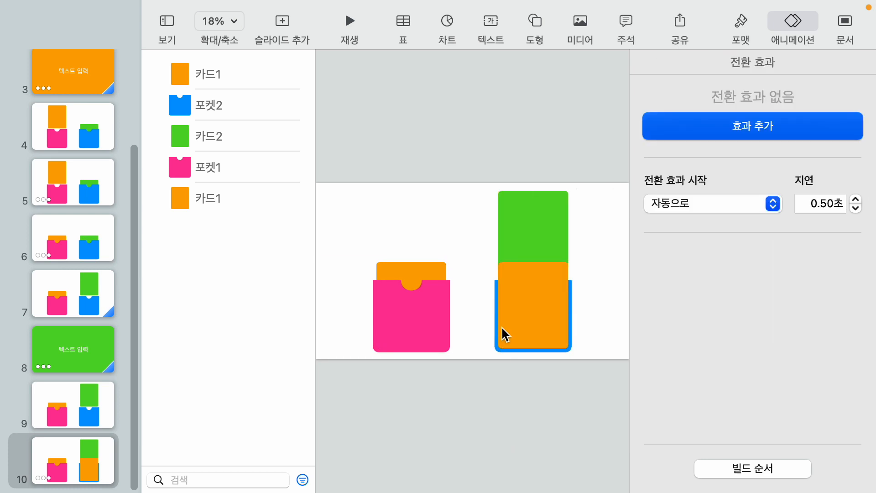
left_click(544, 300)
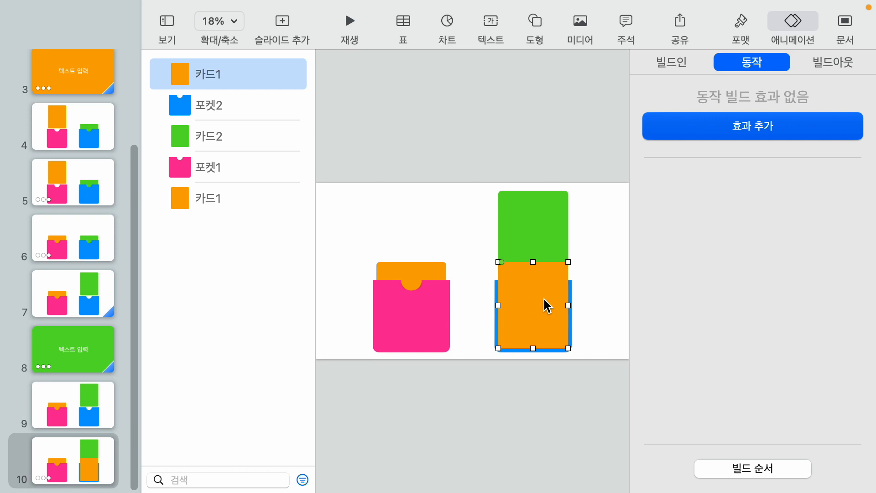
key("Delete")
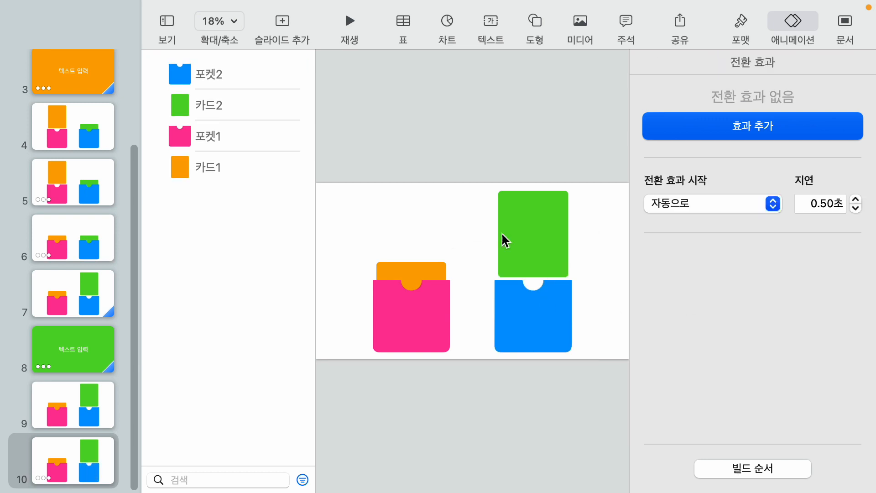
Set the 카드2 Move build on slide 10 to start after the transition (전환 효과 다음에)
left_click(532, 229)
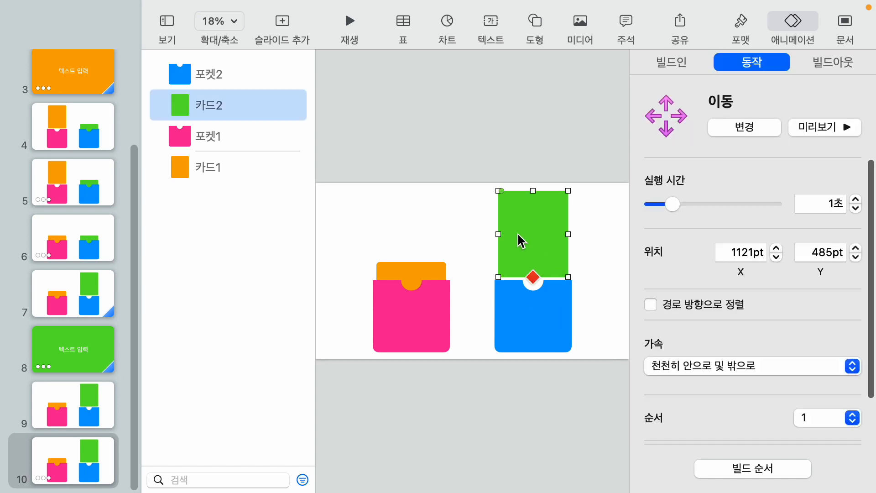
left_click(753, 470)
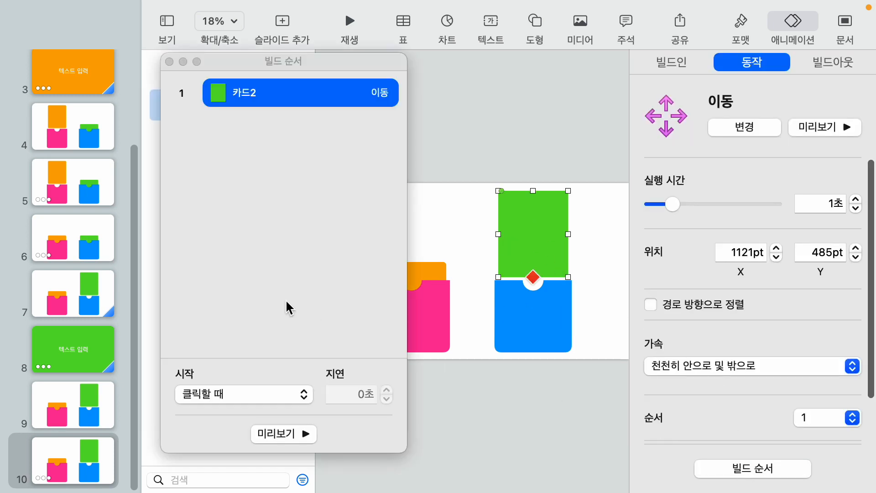
left_click(222, 396)
left_click(235, 415)
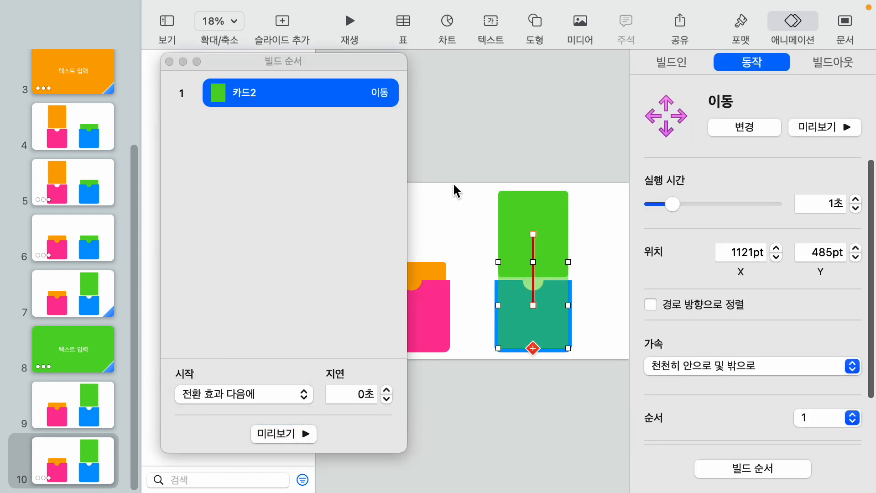
left_click(168, 61)
left_click(434, 120)
mouse_move(287, 149)
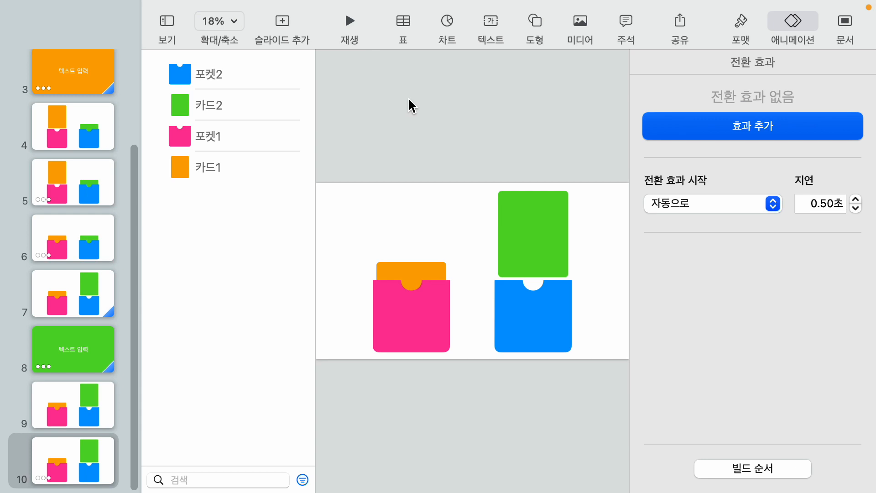
Play the slideshow from slide 1 to check the whole card sequence, and exit the playback
scroll(72, 145, "up", 5)
left_click(69, 78)
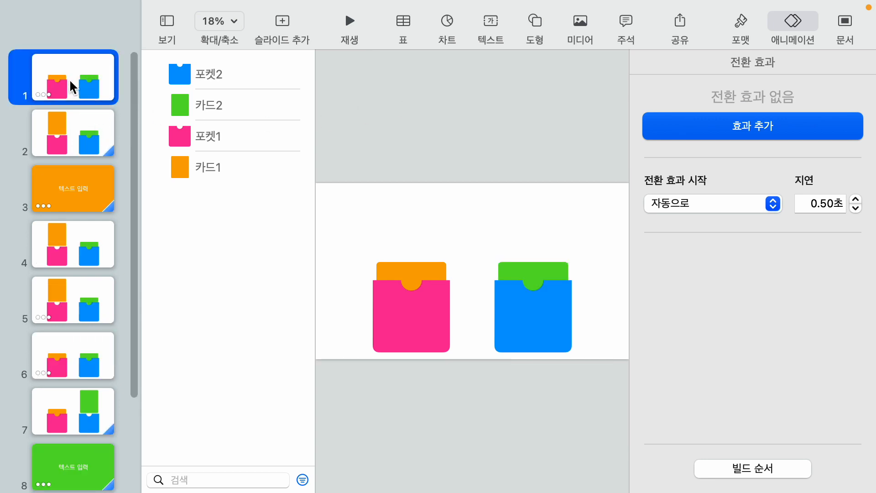
left_click(349, 23)
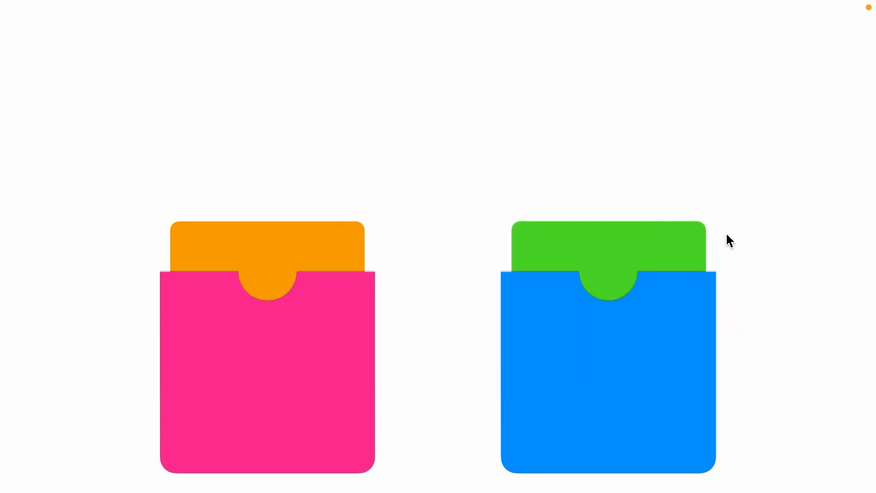
key("Escape")
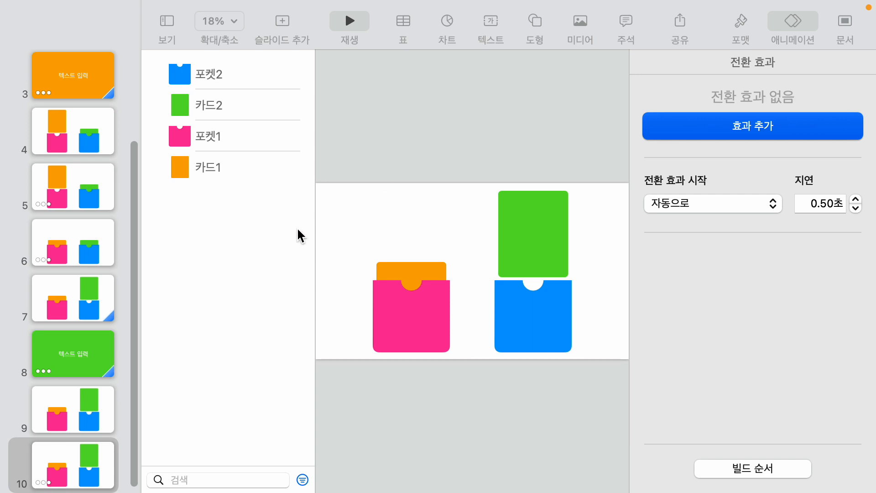
Set the Magic Move transition on slide 7 to start automatically (자동으로)
left_click(75, 301)
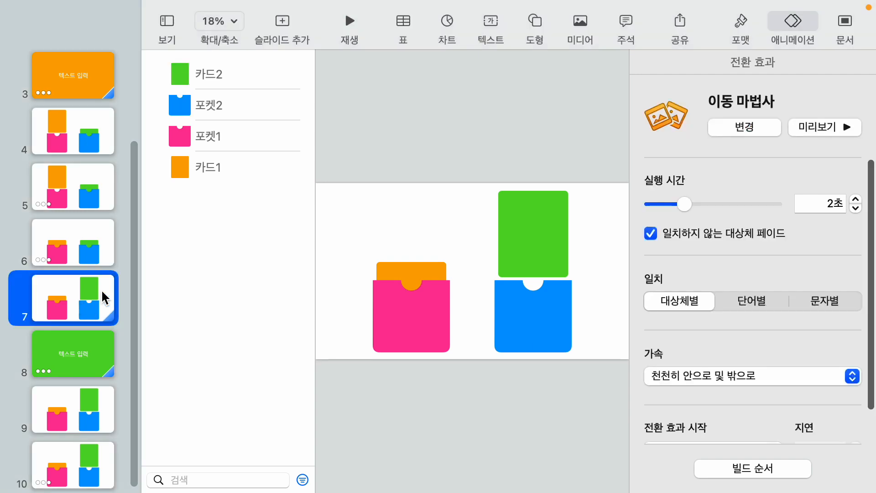
scroll(716, 344, "down", 2)
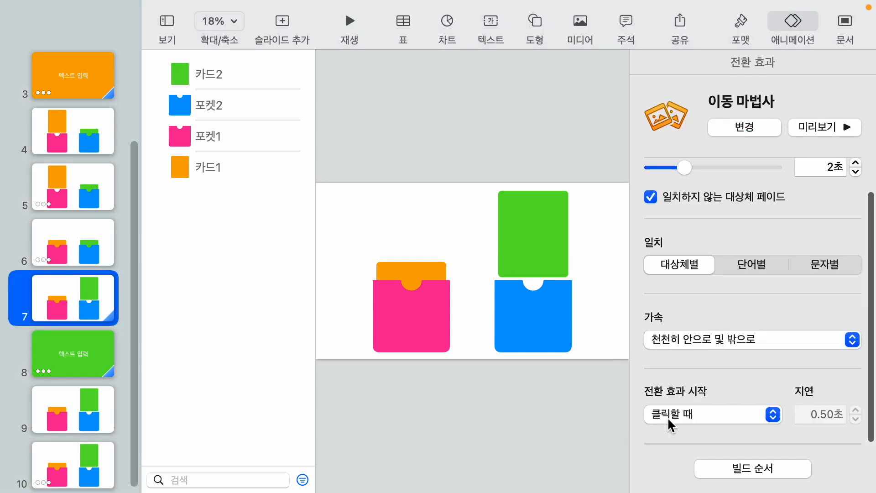
left_click(695, 411)
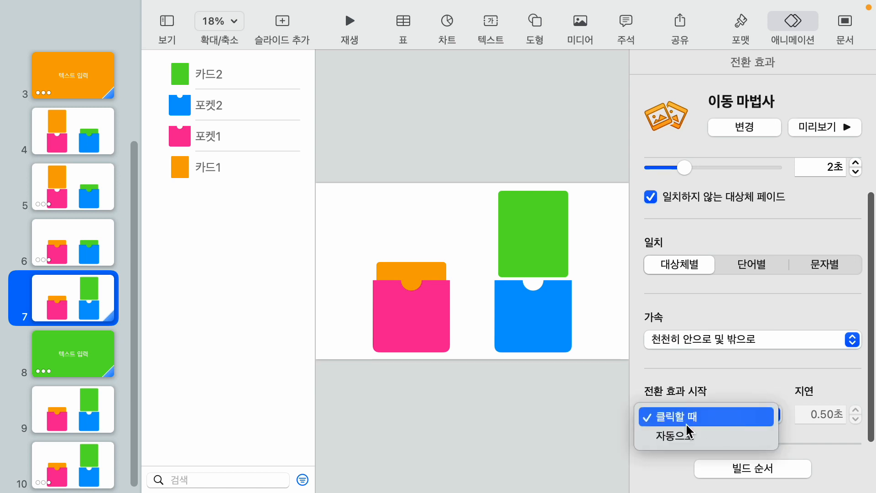
left_click(692, 434)
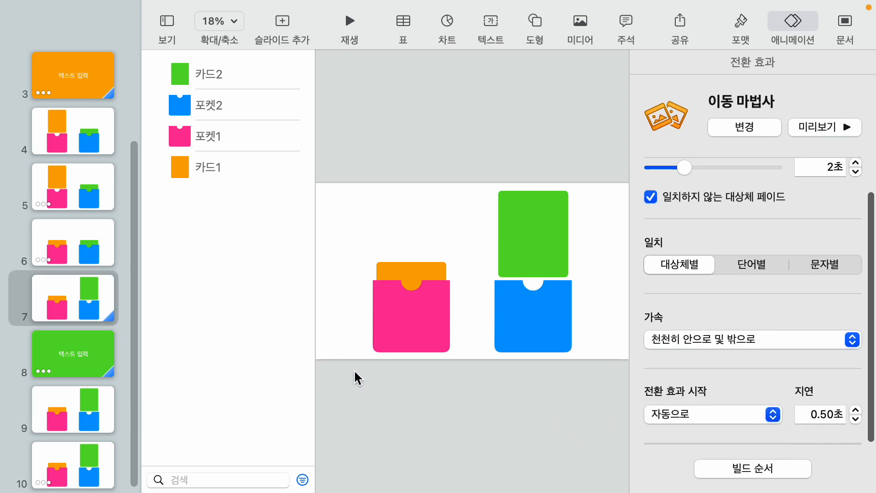